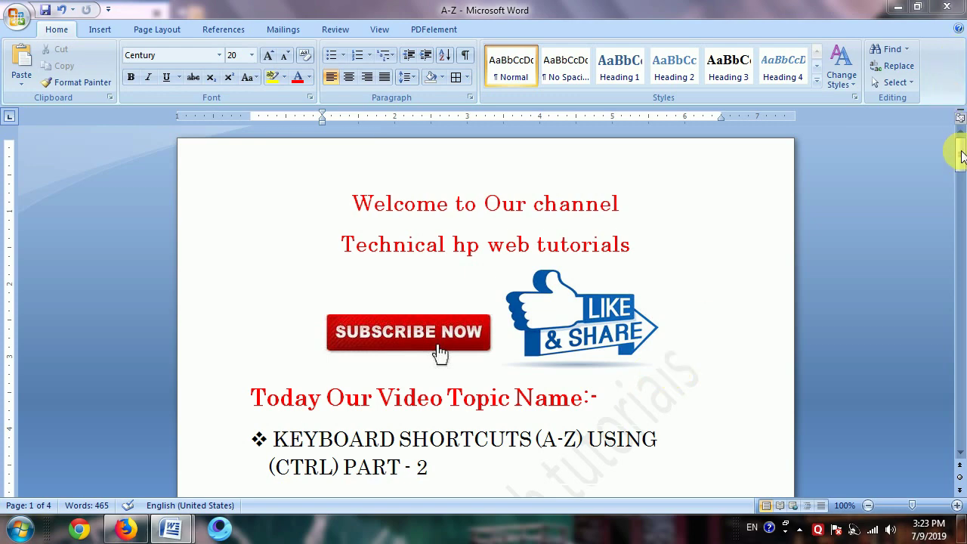
Scroll the A-Z document down to the Ctrl + A shortcut table
drag(960, 148, 959, 182)
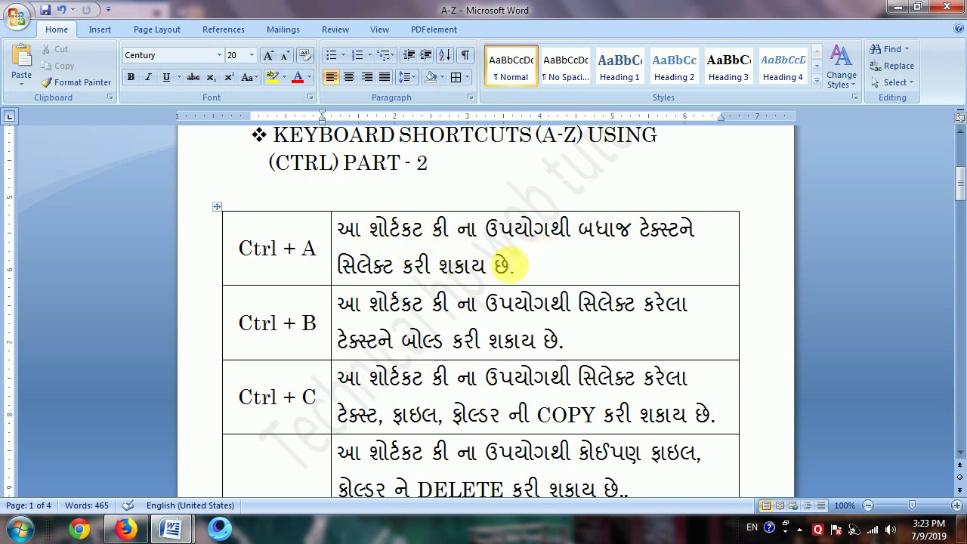
Switch to DEMO, select its entire text with Ctrl+A, and return to the A-Z document
mouse_move(187, 536)
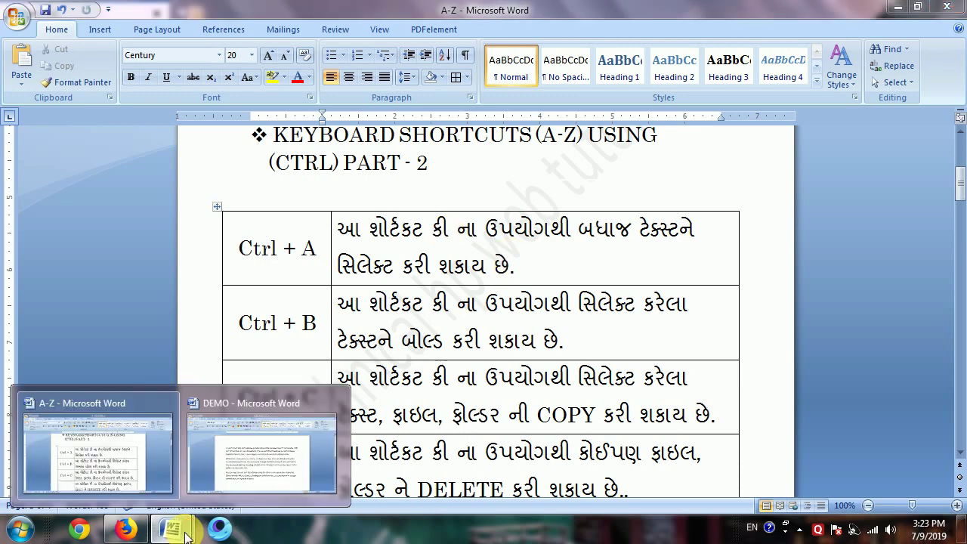
click(259, 456)
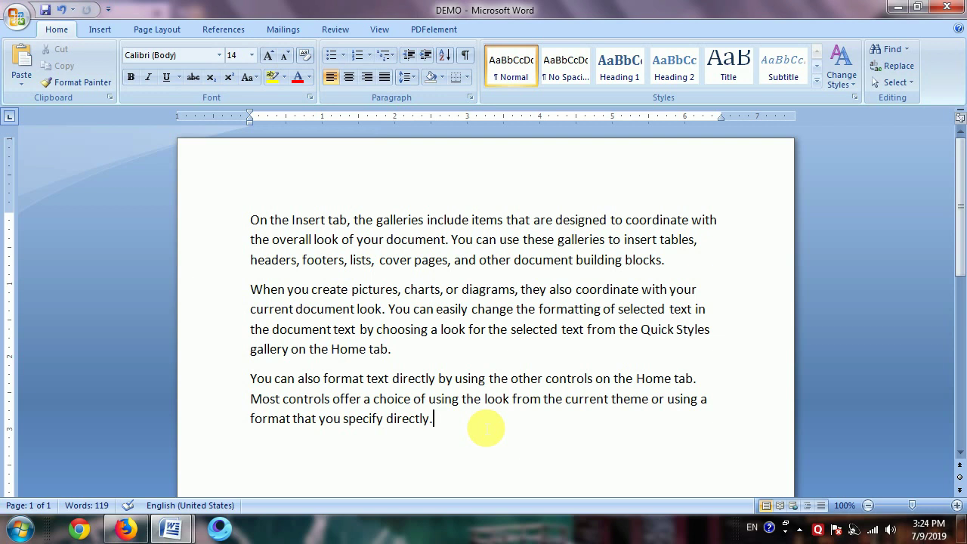
key(ctrl+a)
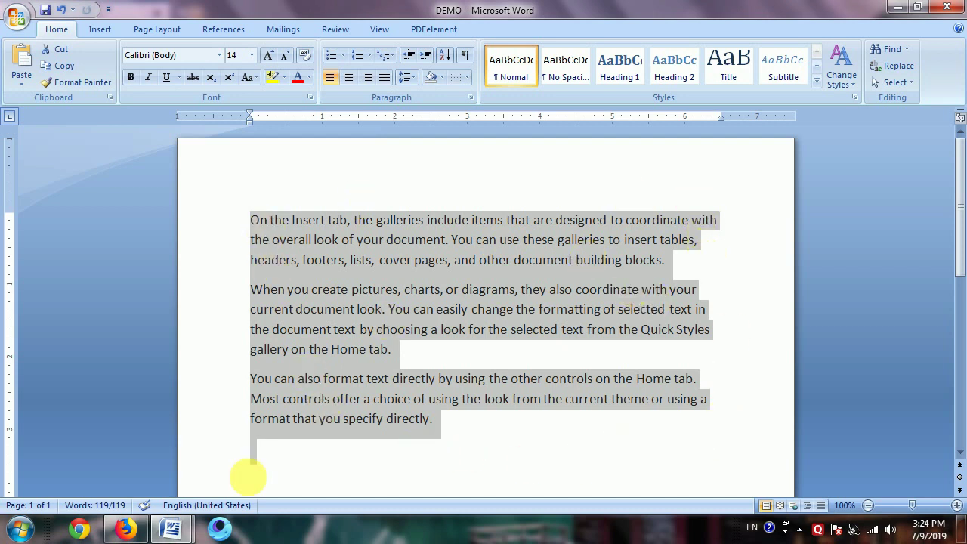
mouse_move(172, 533)
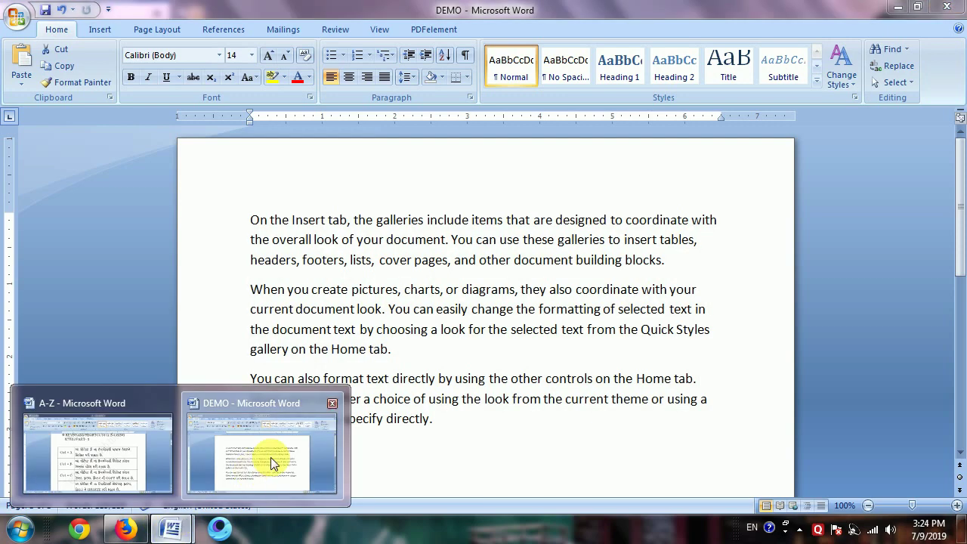
click(104, 460)
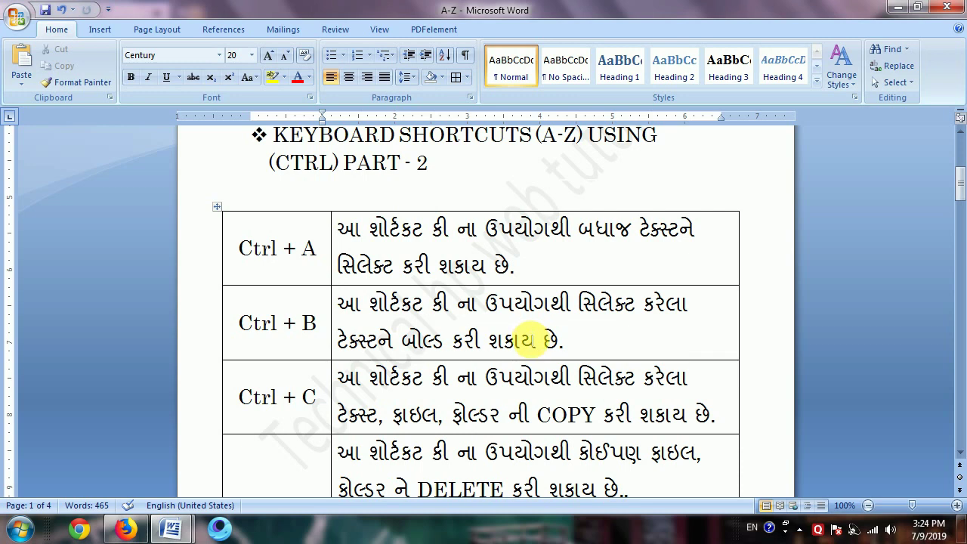
Make the first line of the DEMO text bold with Ctrl+B
mouse_move(171, 528)
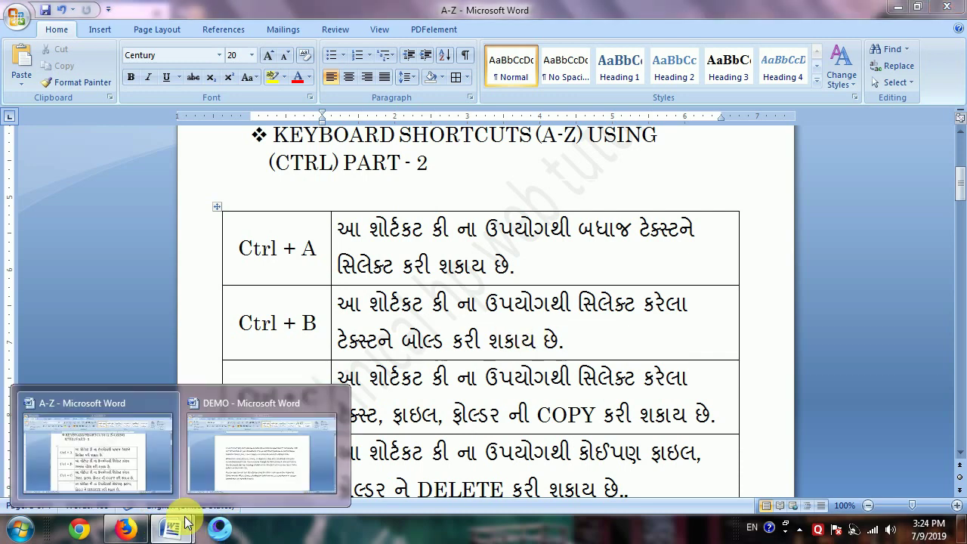
click(255, 479)
click(518, 423)
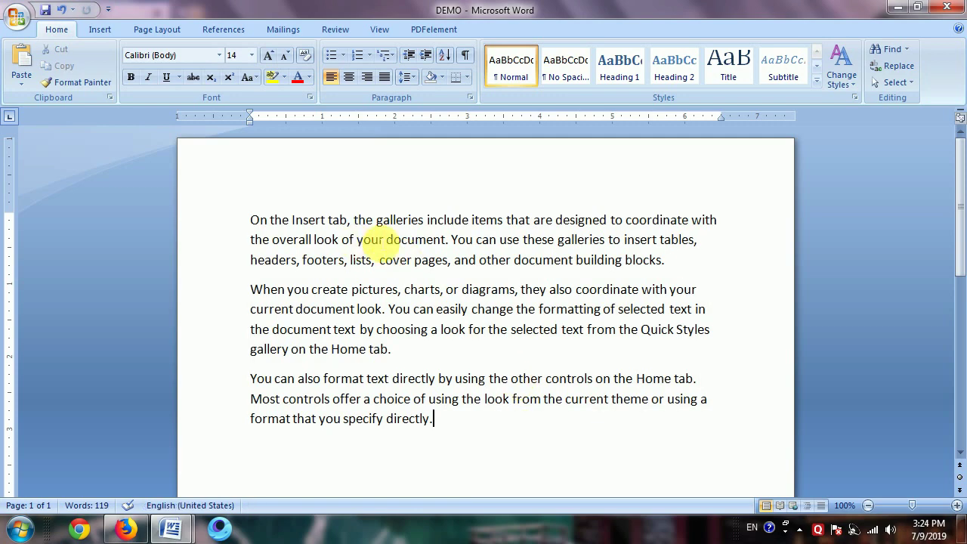
drag(721, 221, 254, 223)
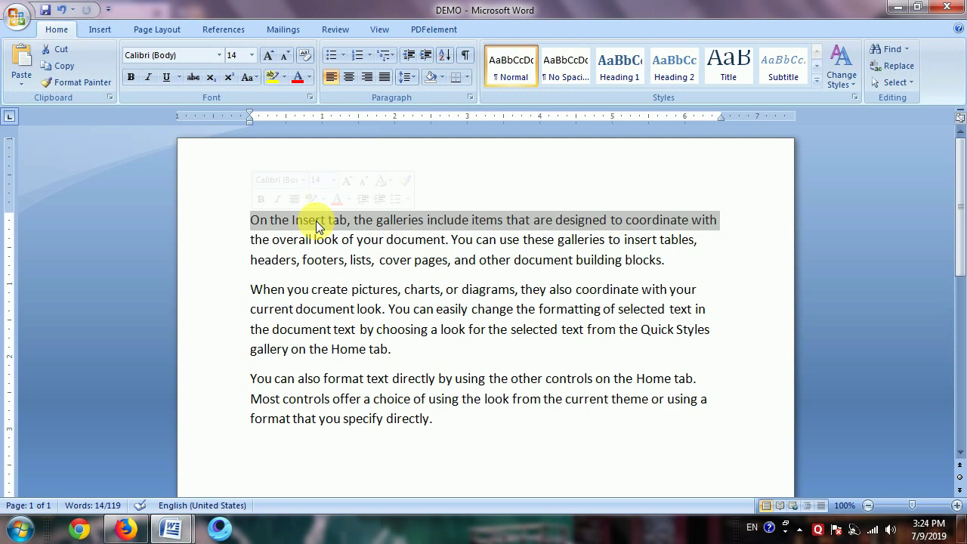
key(ctrl+b)
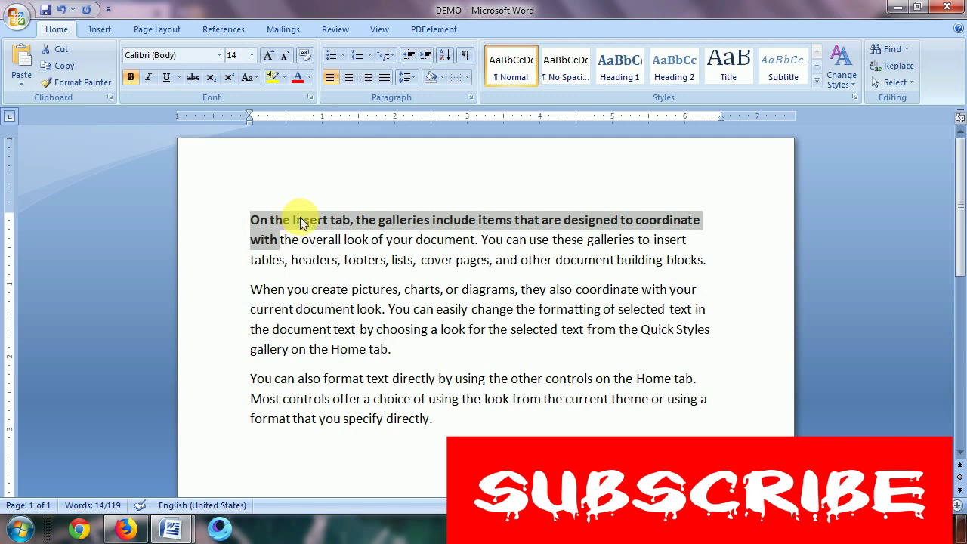
Return to the A-Z document and scroll to the Ctrl + D row
click(168, 533)
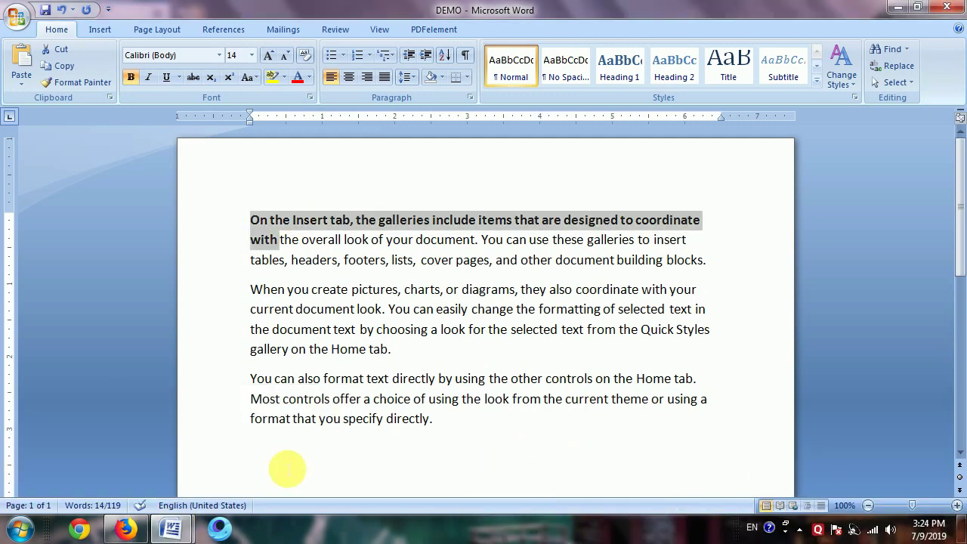
click(174, 529)
click(138, 460)
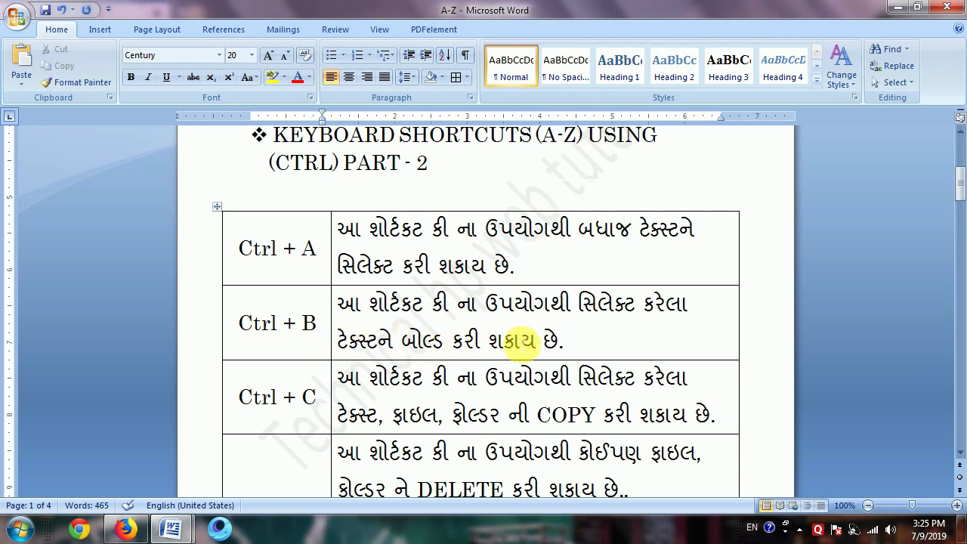
scroll(519, 342, down, 1)
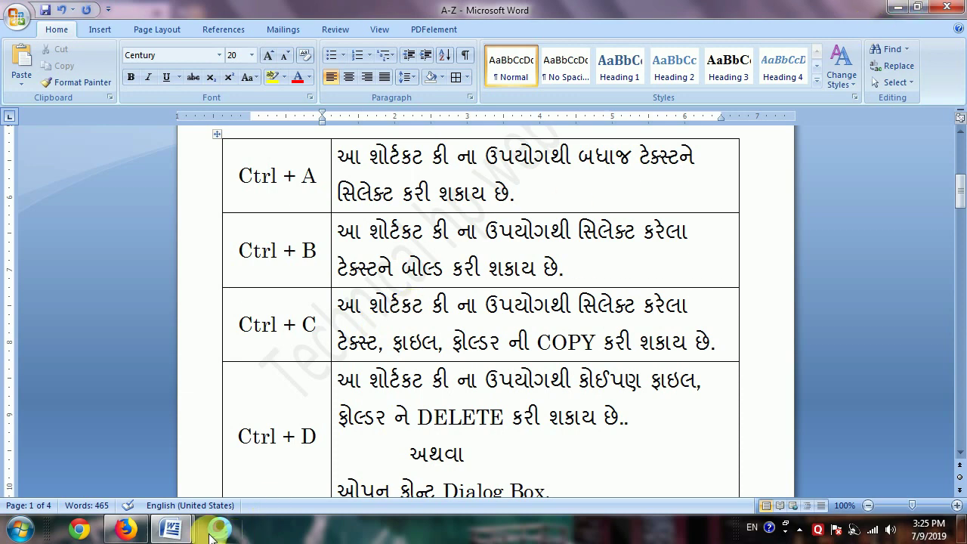
Select and copy the bold first line of the DEMO document
mouse_move(170, 529)
click(334, 453)
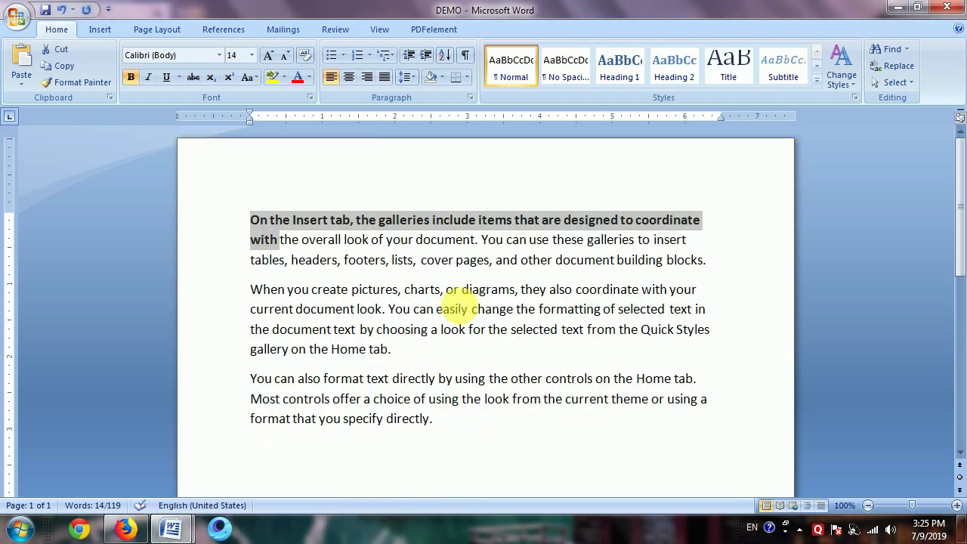
click(521, 260)
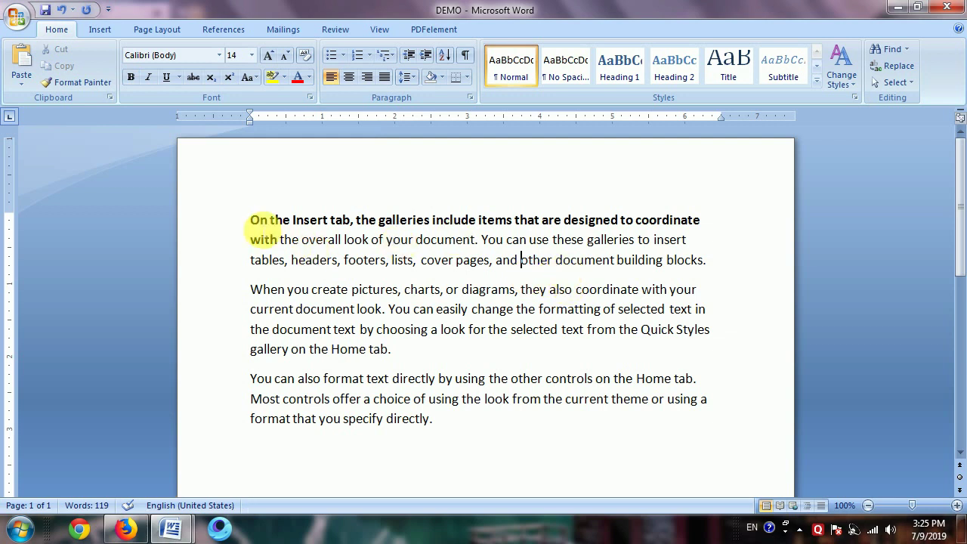
drag(250, 220, 710, 224)
key(ctrl+c)
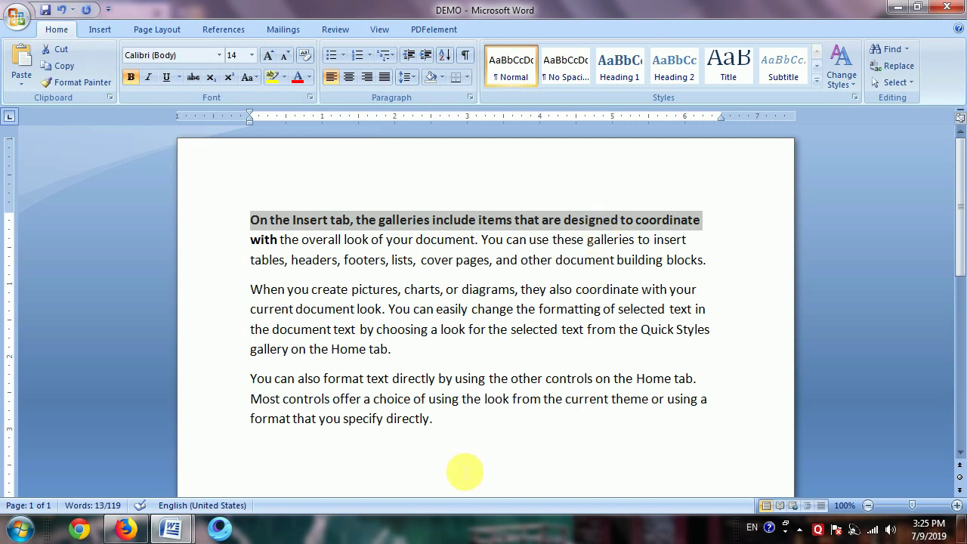
Paste the bold line as a new paragraph after 'directly.' and return to A-Z
scroll(435, 408, down, 2)
click(487, 325)
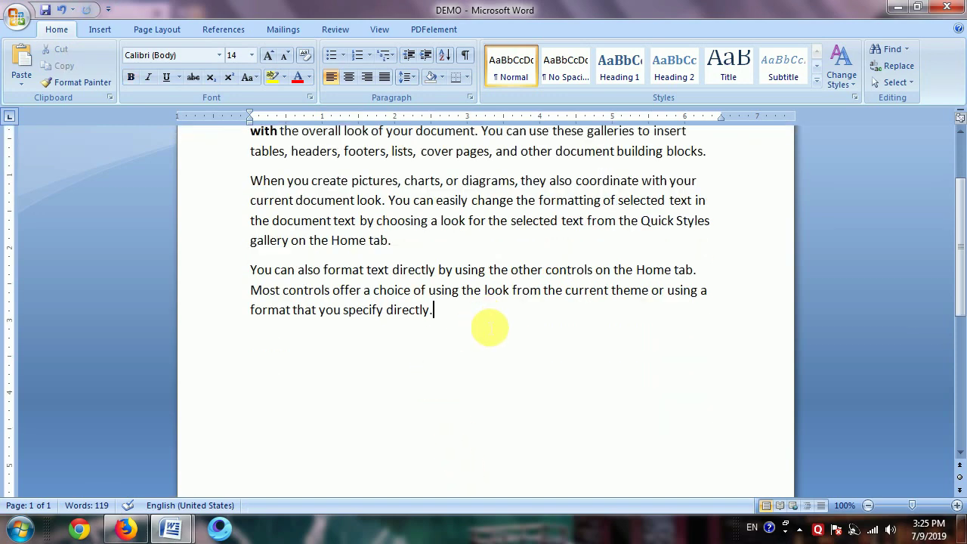
key(Return)
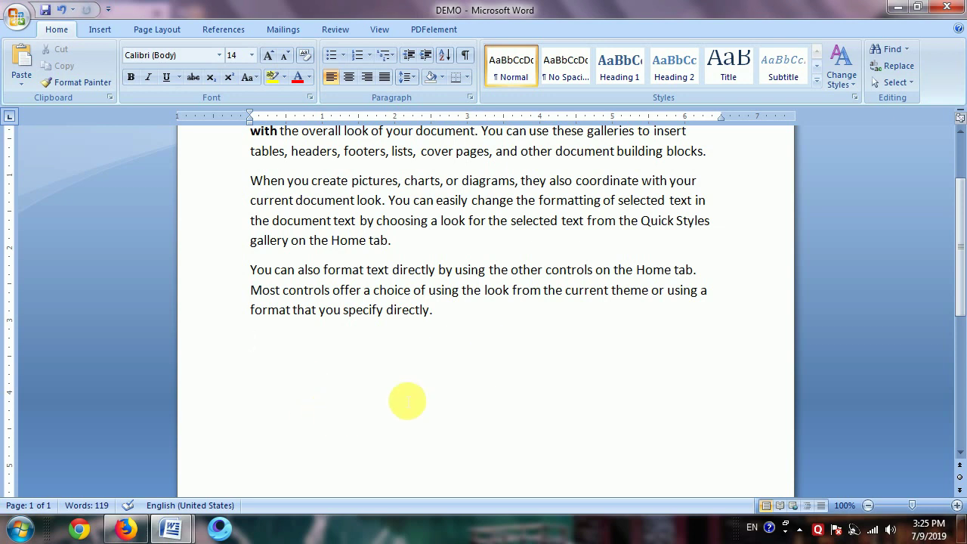
key(ctrl+v)
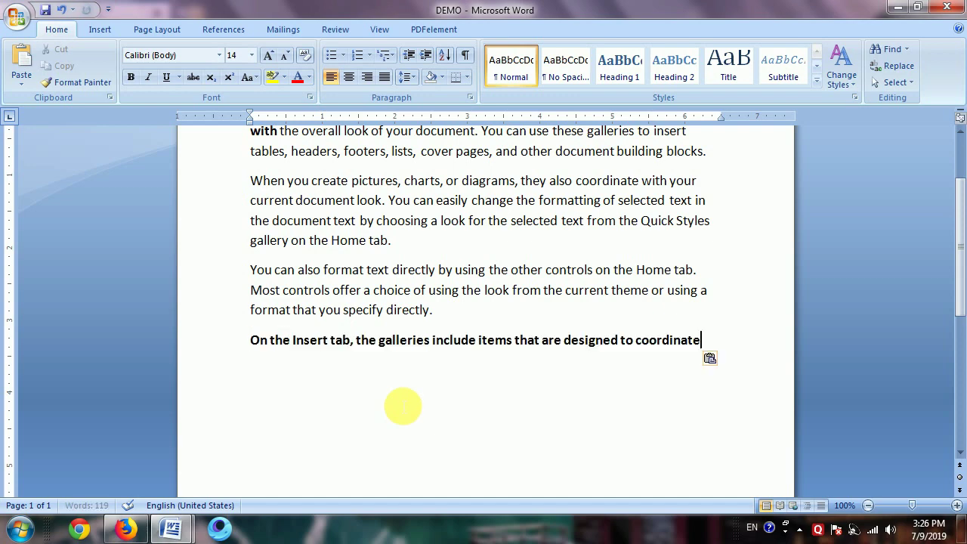
scroll(422, 446, up, 1)
scroll(423, 451, up, 2)
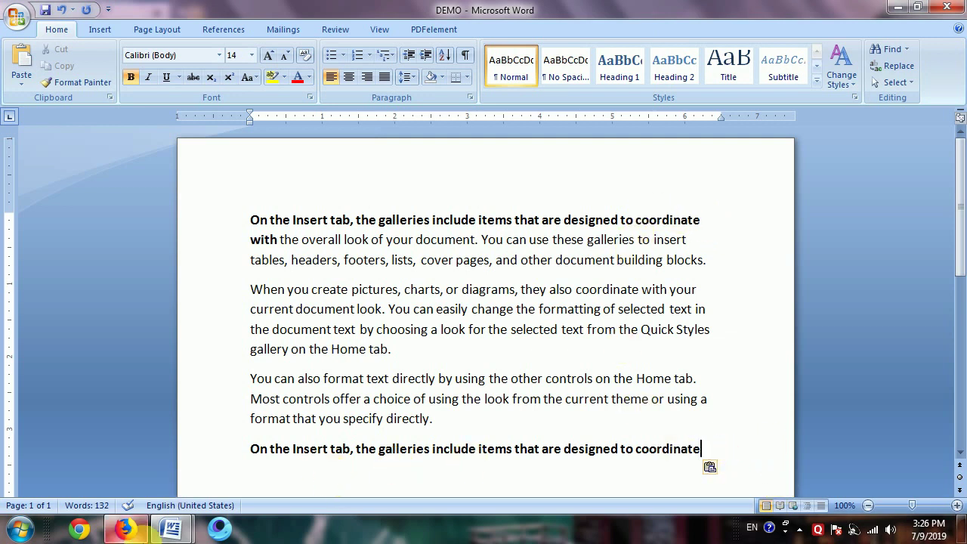
mouse_move(168, 529)
click(75, 458)
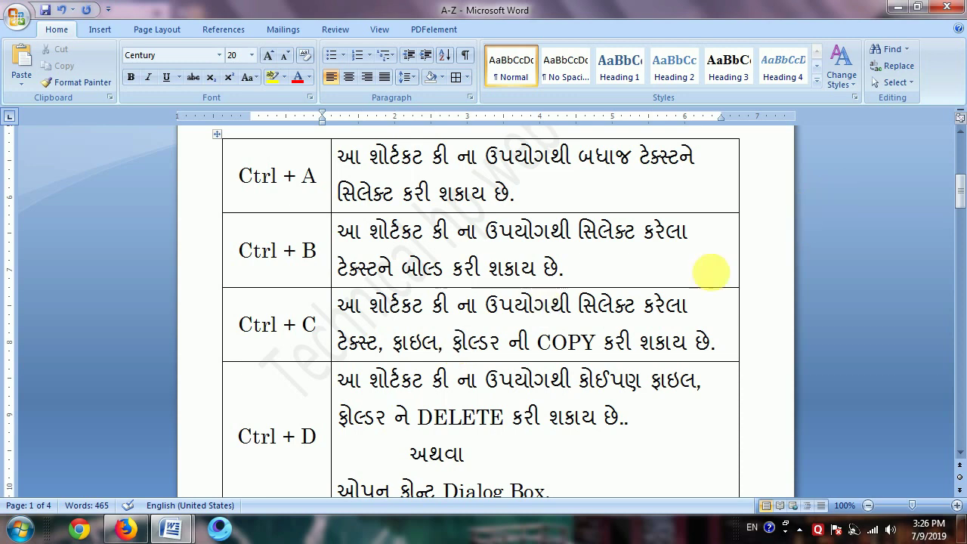
Copy and paste the desktop 'youtube' folder to create 'youtube - Copy', then reopen A-Z
click(898, 9)
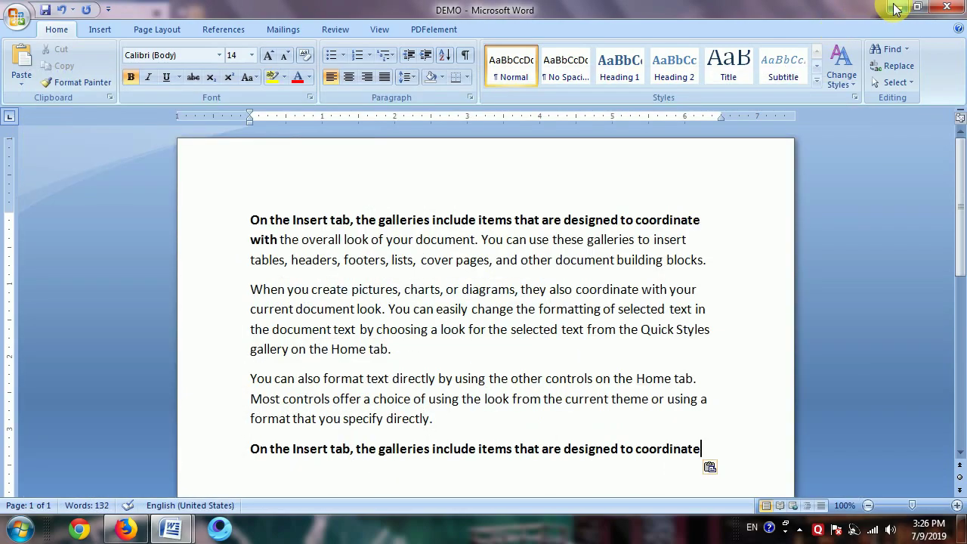
click(895, 9)
click(891, 9)
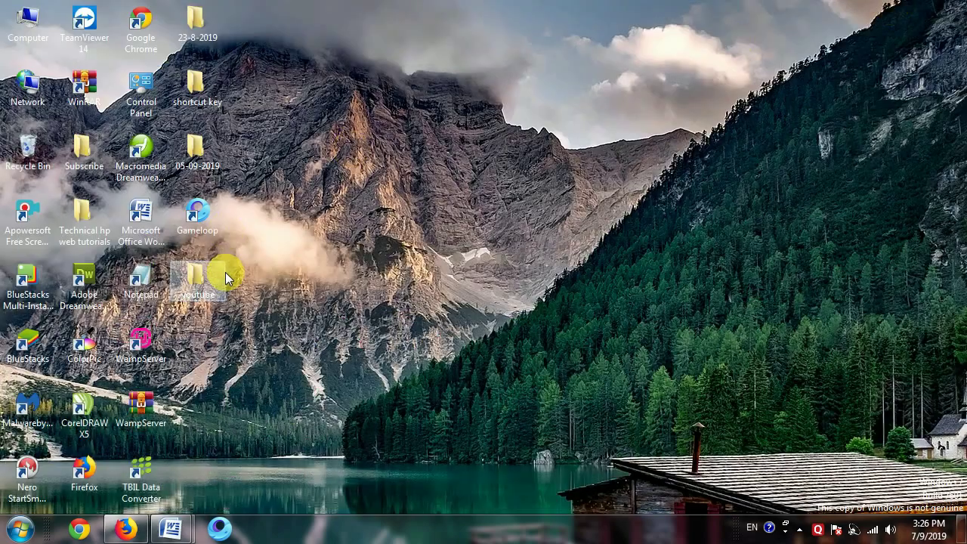
click(198, 281)
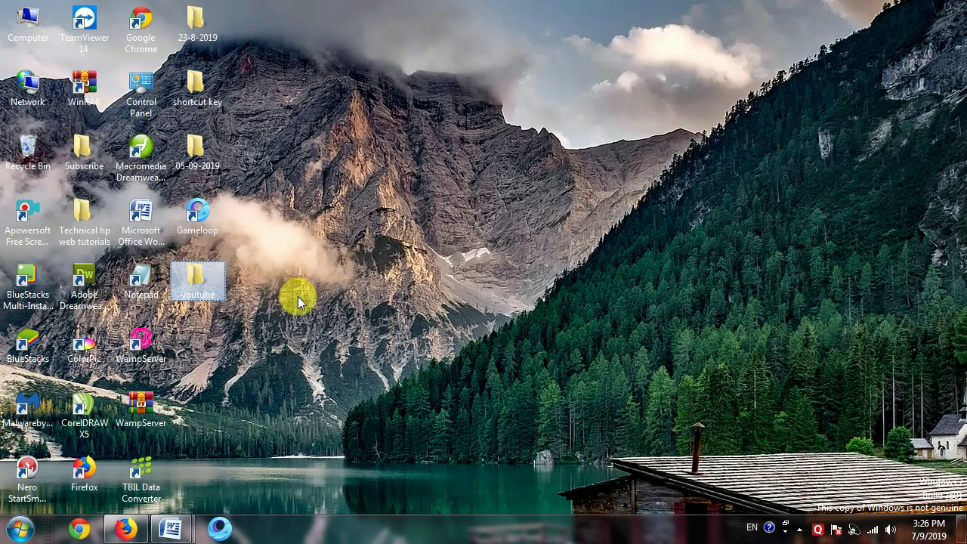
click(281, 338)
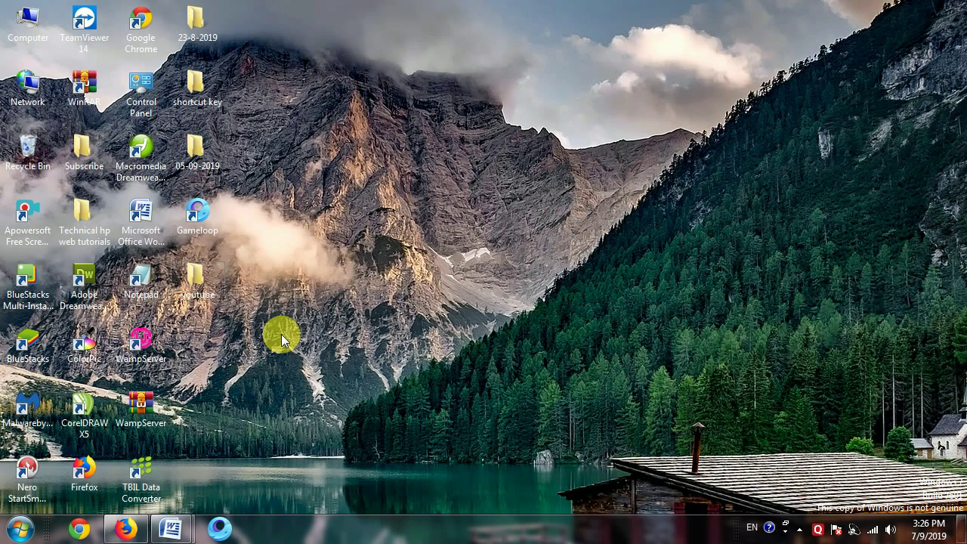
key(ctrl+v)
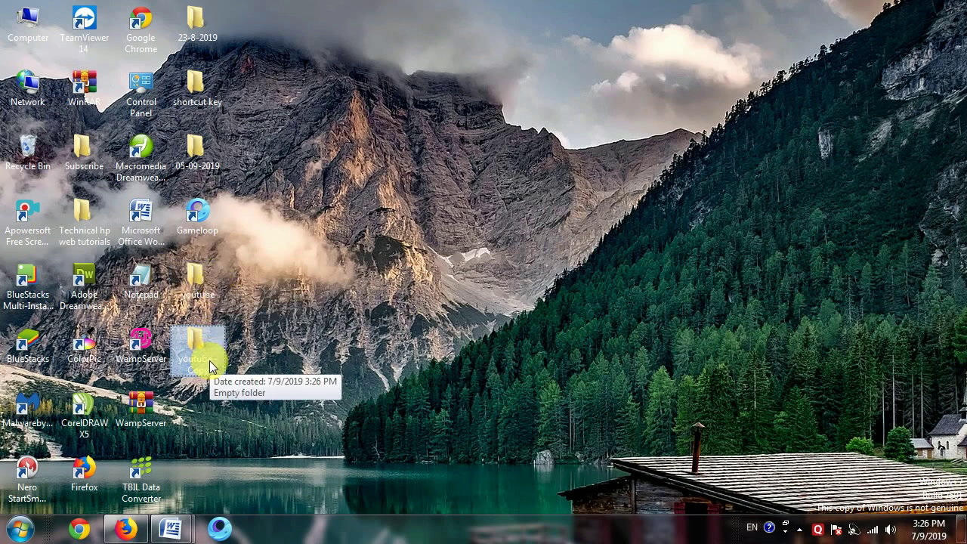
click(164, 526)
click(106, 458)
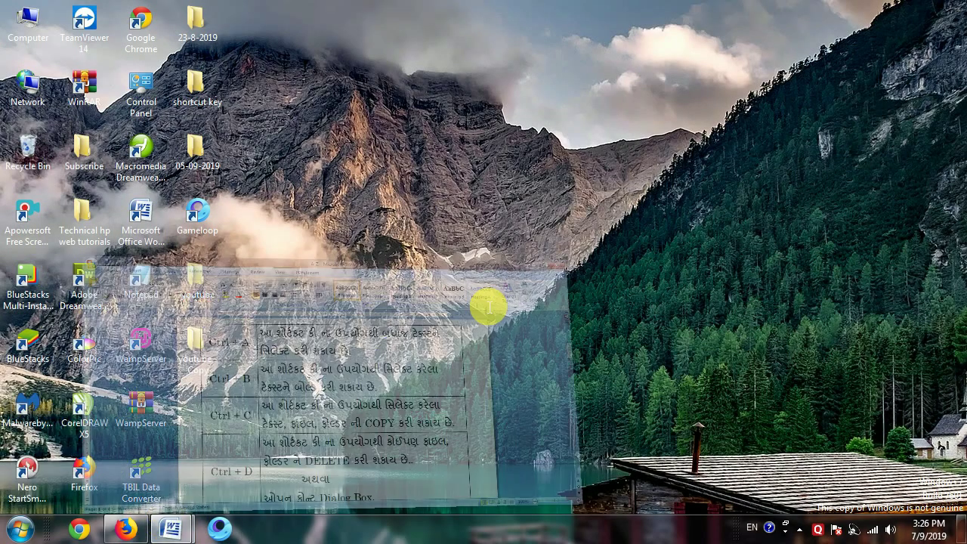
Scroll the A-Z document down to reveal the Ctrl + E row
scroll(311, 394, down, 1)
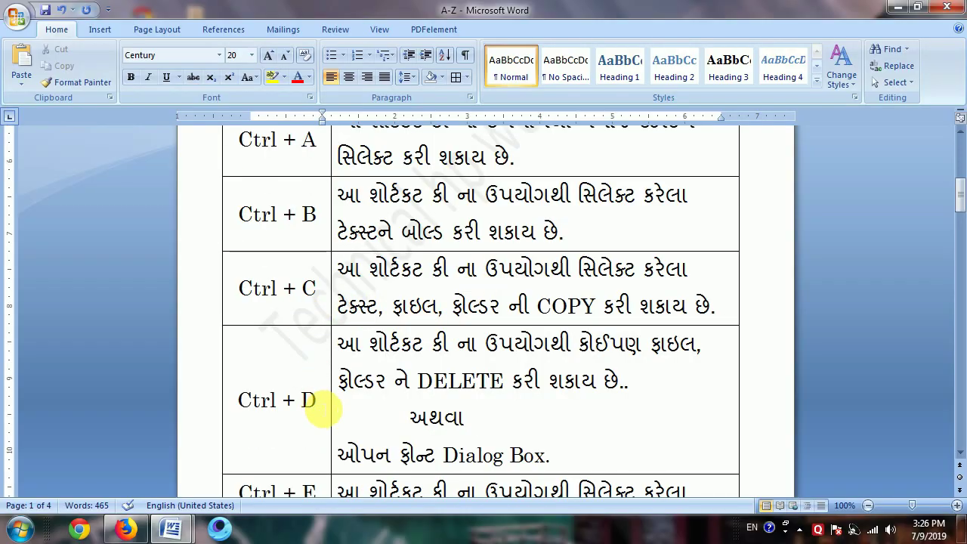
scroll(321, 404, down, 2)
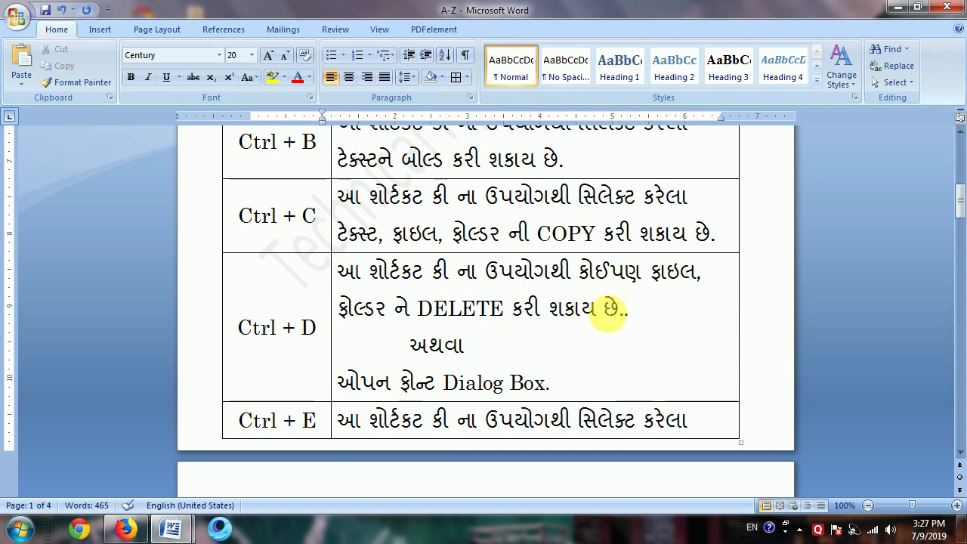
Delete the 'youtube - Copy' desktop folder, confirming its move to the Recycle Bin
click(897, 7)
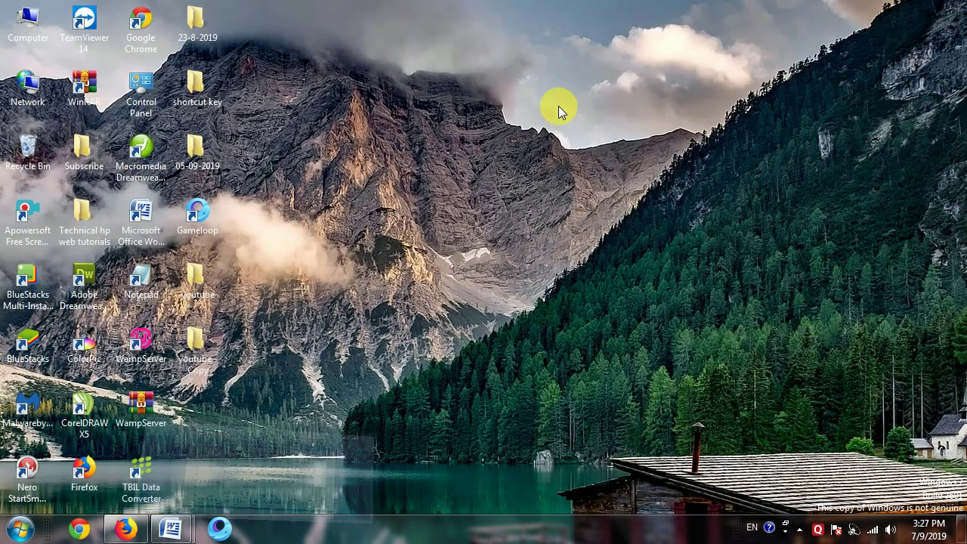
click(195, 343)
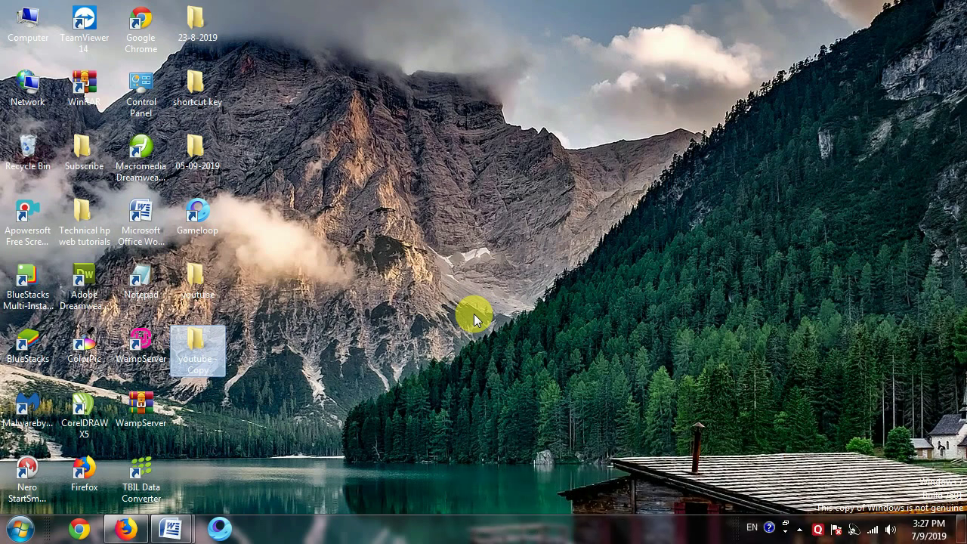
key(Delete)
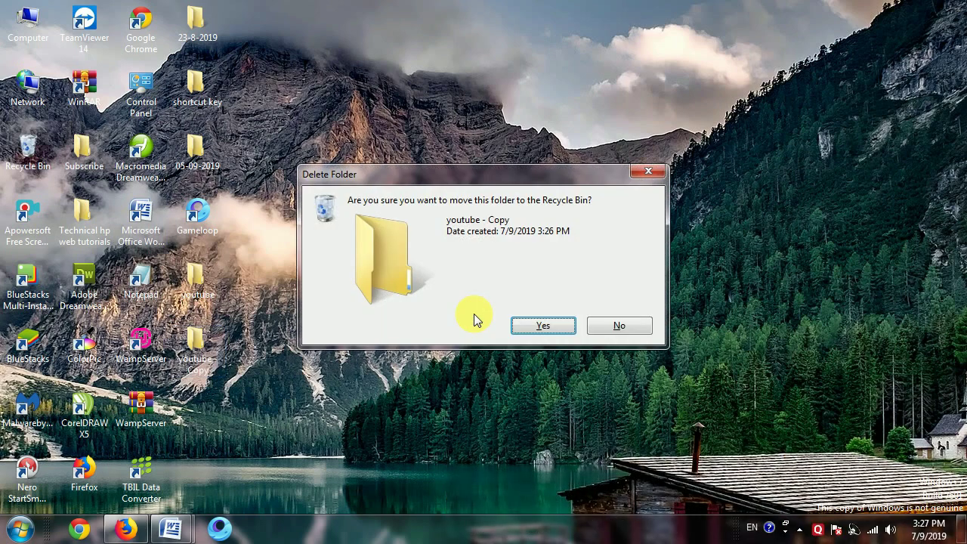
click(567, 321)
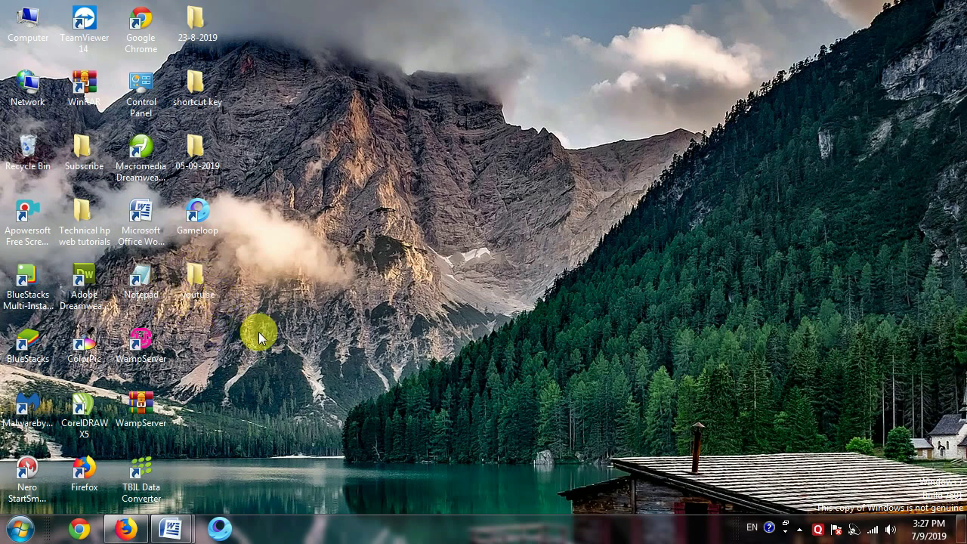
Bring A-Z forward, open the Font dialog with Ctrl+D, and close it unchanged
mouse_move(170, 528)
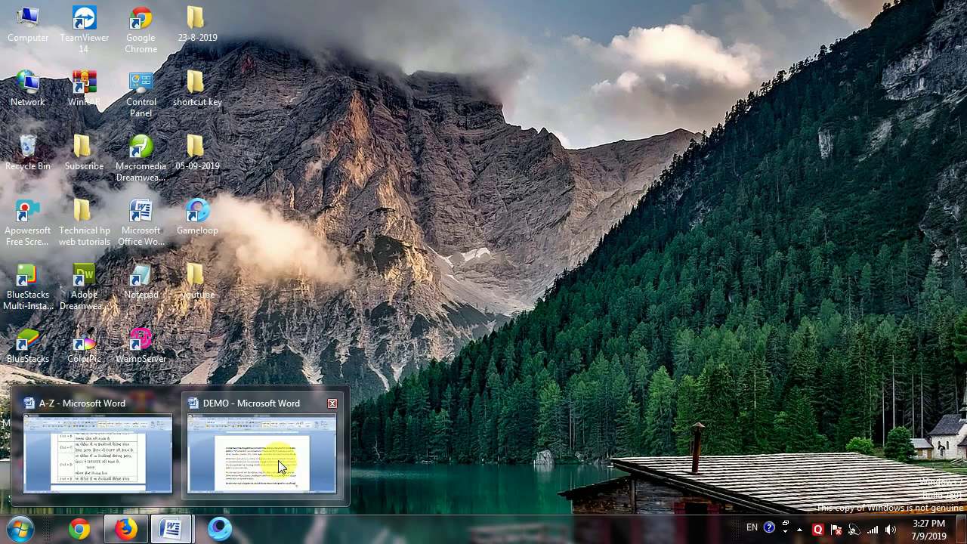
click(123, 467)
scroll(461, 385, down, 1)
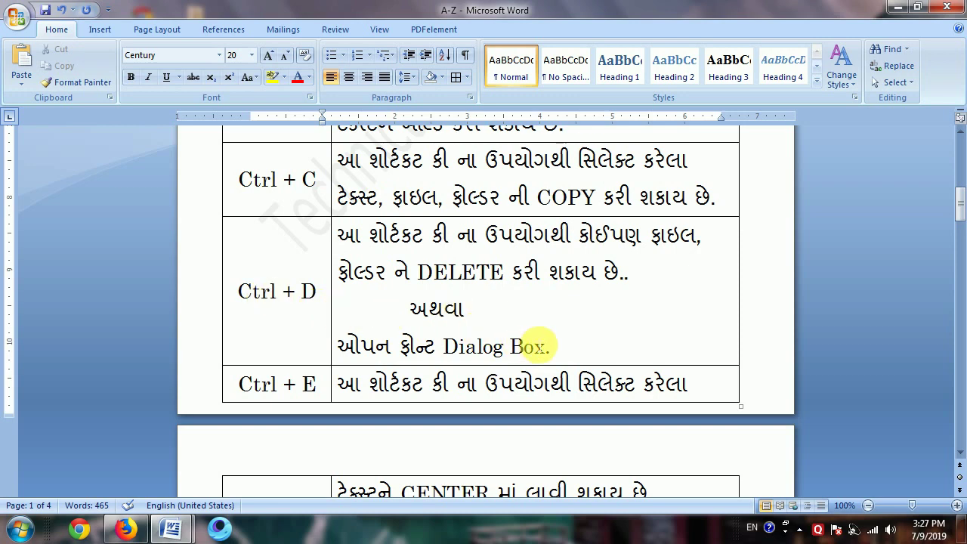
key(ctrl+d)
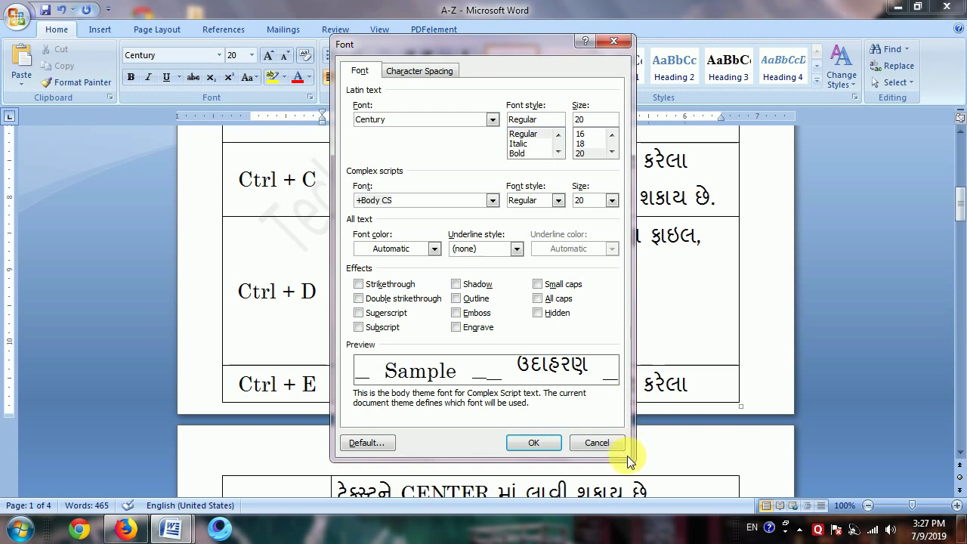
click(613, 45)
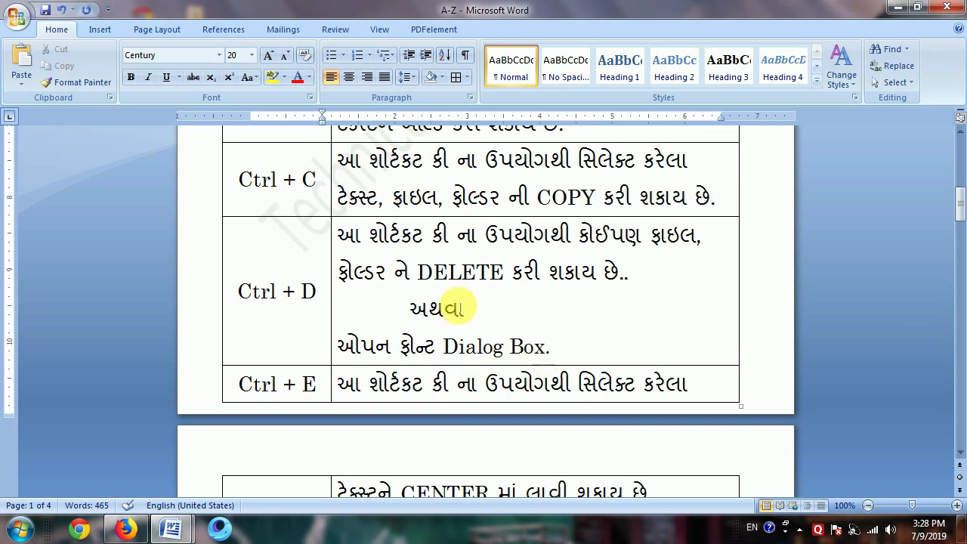
scroll(472, 346, down, 3)
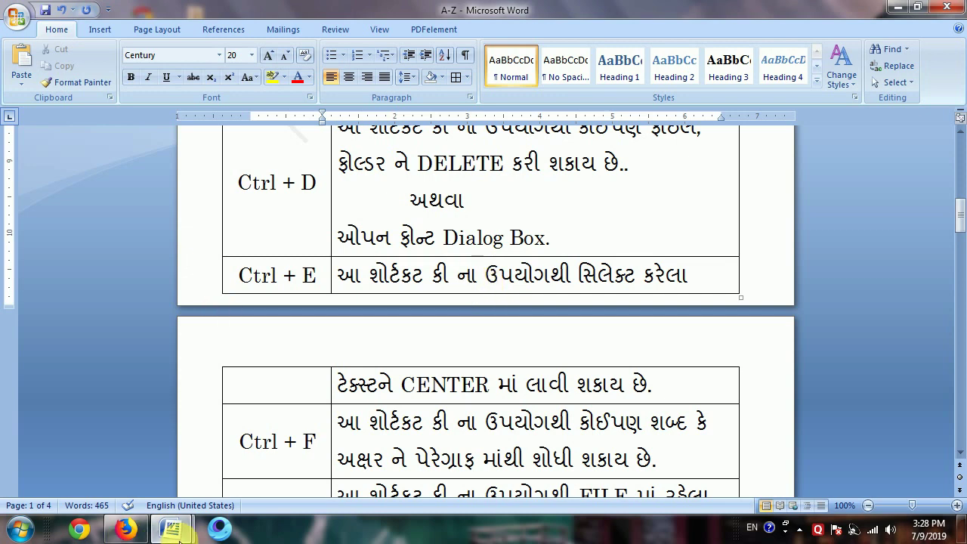
Add a new paragraph reading 'Technical' at the end of the DEMO document
mouse_move(176, 531)
click(255, 460)
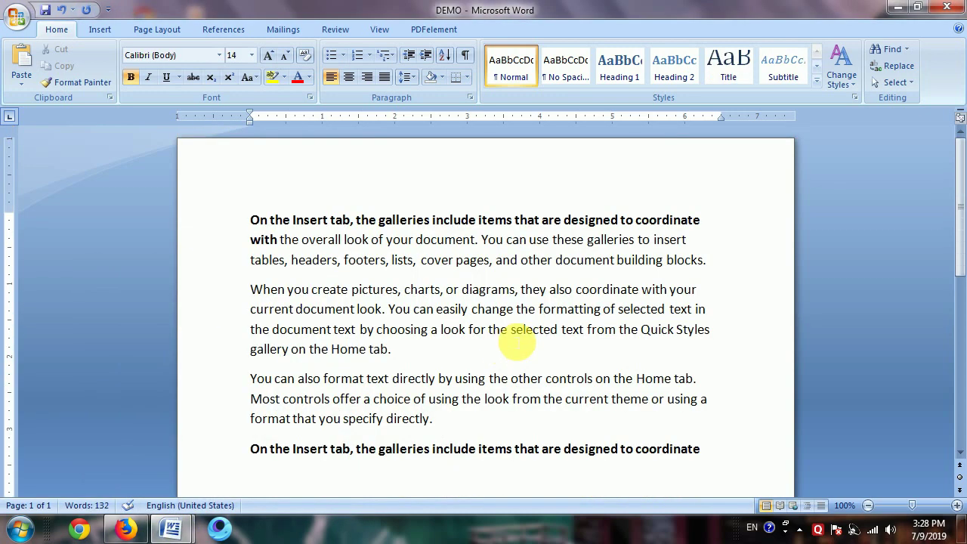
scroll(446, 442, down, 2)
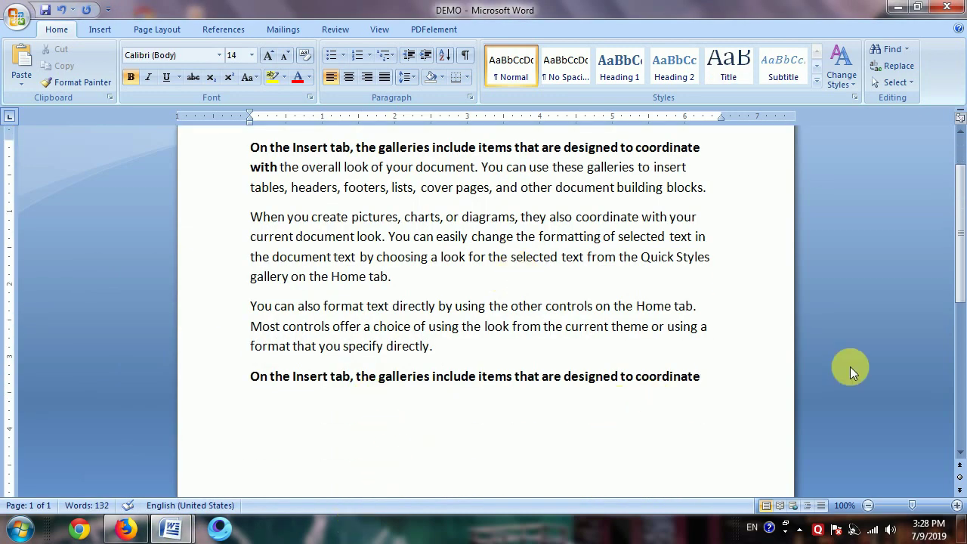
key(Return)
text(Techni)
text(cal)
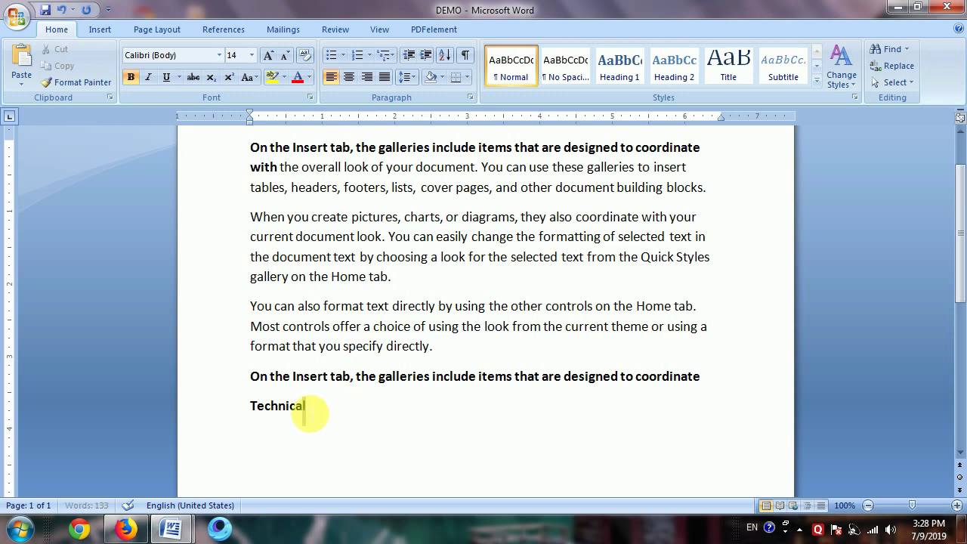
Center the 'Technical' line with Ctrl+E and return to the A-Z document
drag(301, 410, 248, 412)
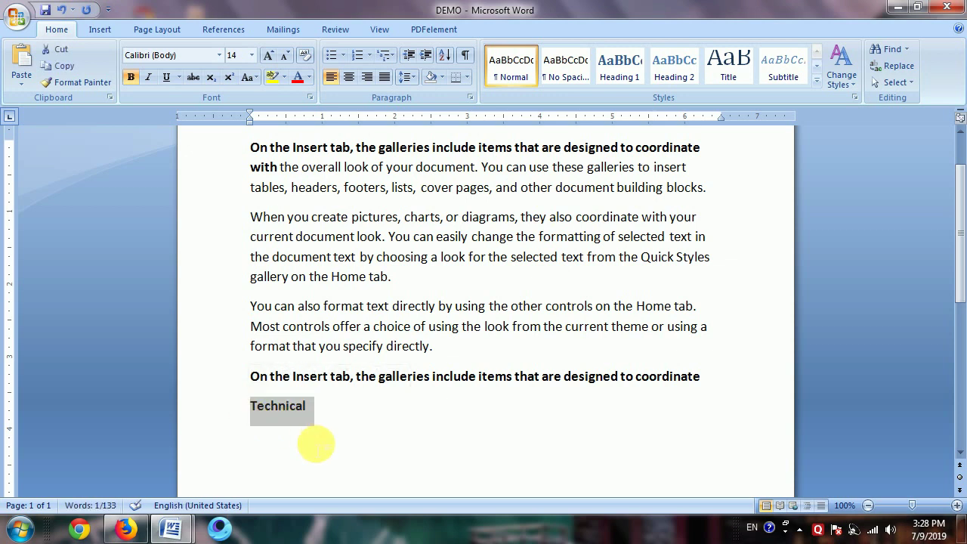
key(ctrl+e)
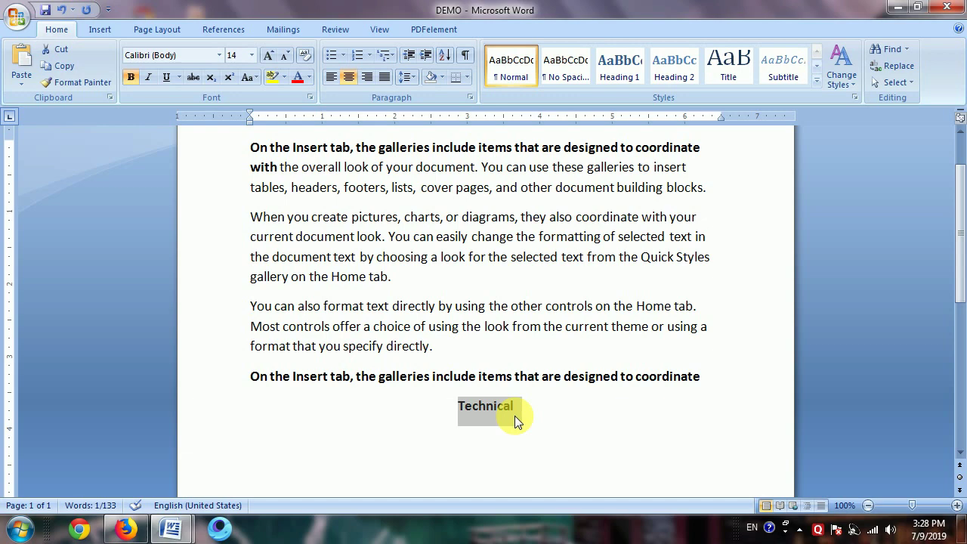
click(171, 529)
click(100, 466)
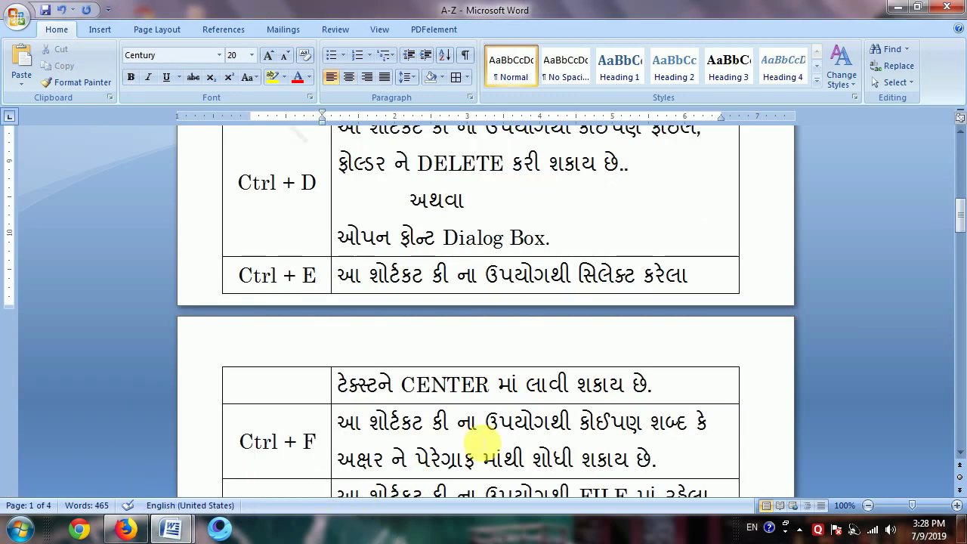
scroll(453, 423, down, 1)
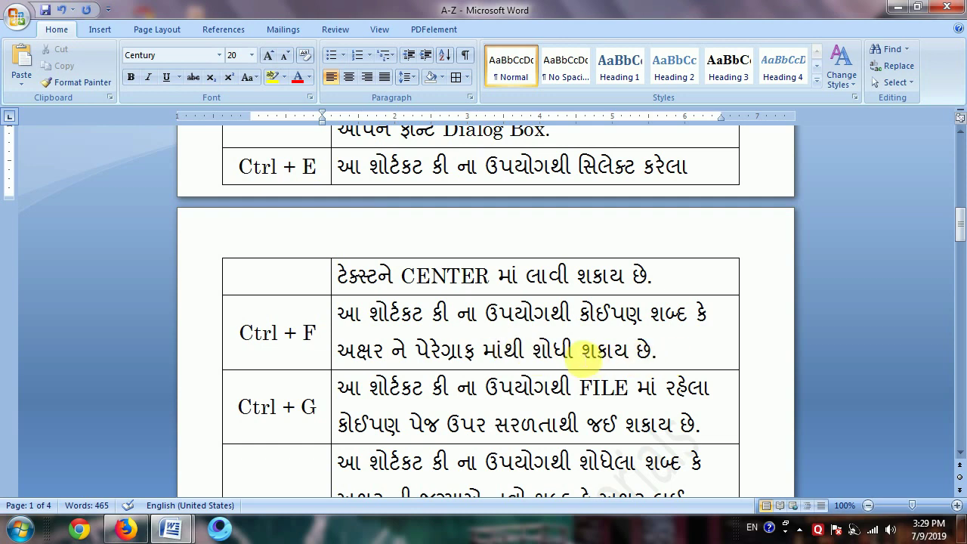
mouse_move(170, 529)
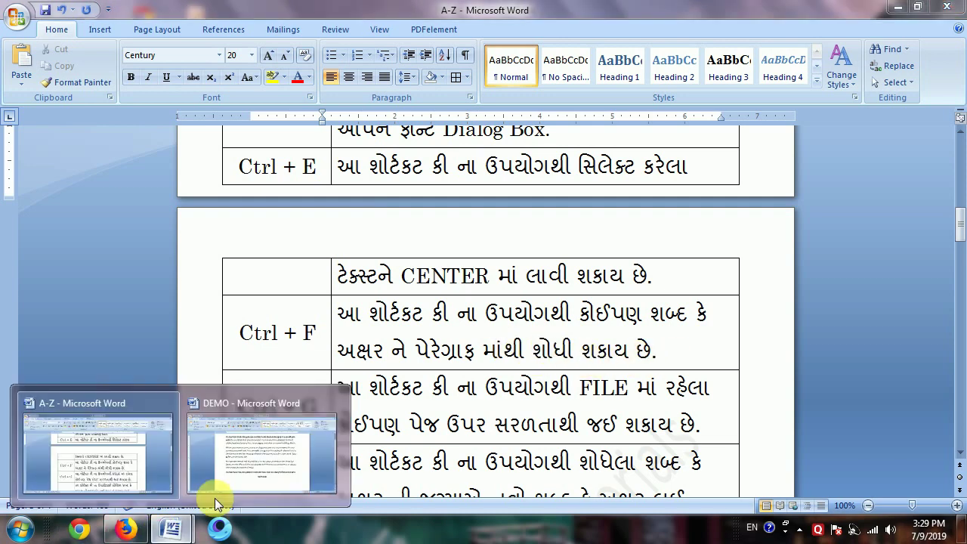
click(216, 504)
Highlight the word 'headers' in DEMO's first paragraph, then deselect it
click(559, 410)
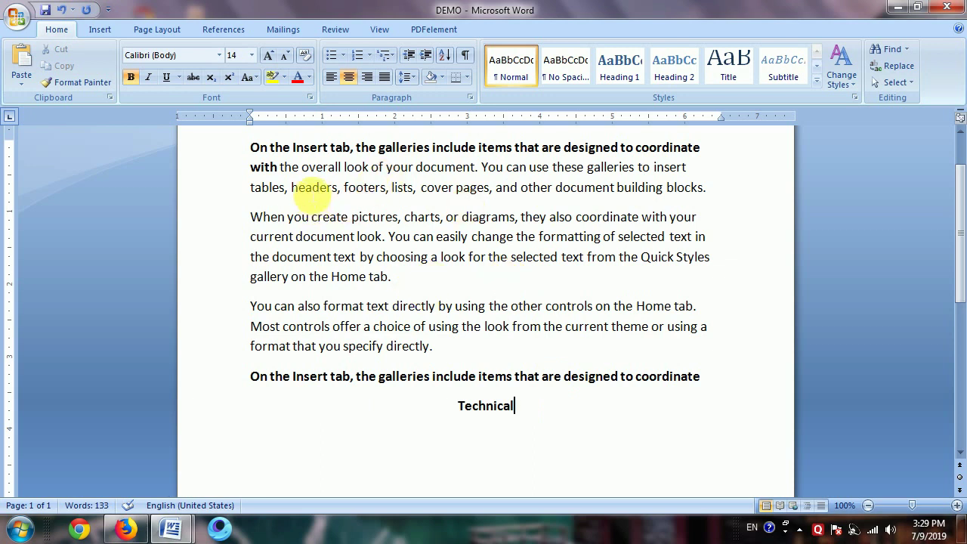
drag(291, 191, 337, 190)
click(345, 190)
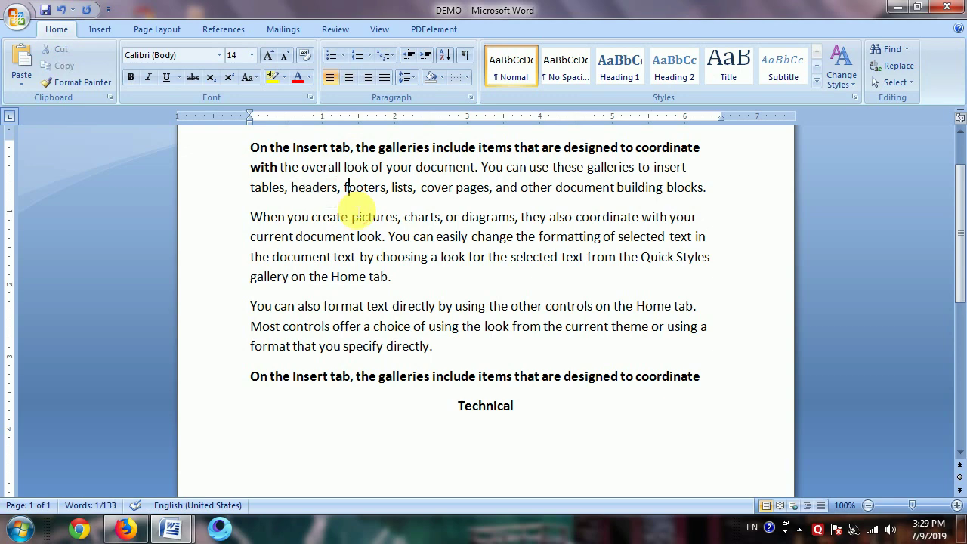
scroll(548, 302, up, 2)
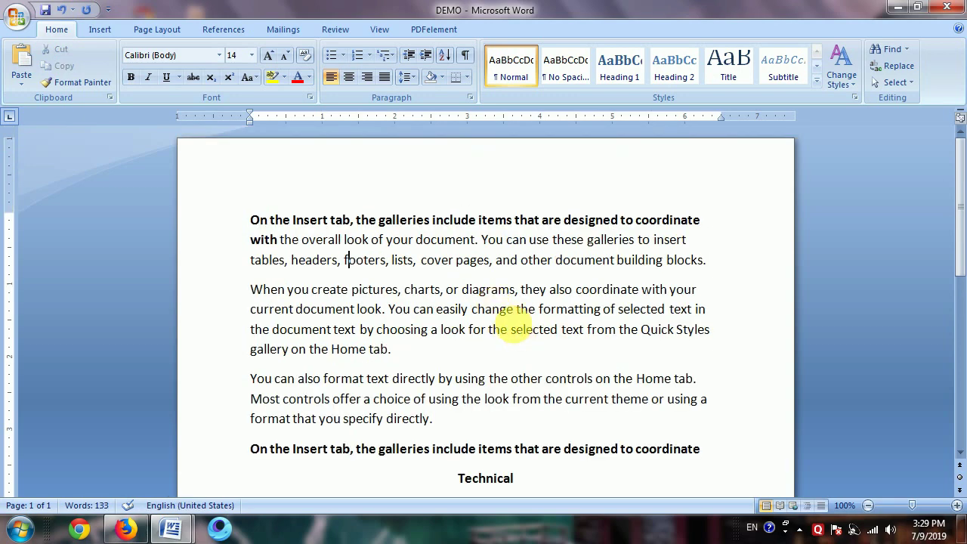
Search the DEMO text for 'headers' with Find Next, then close the Find dialog
key(ctrl+f)
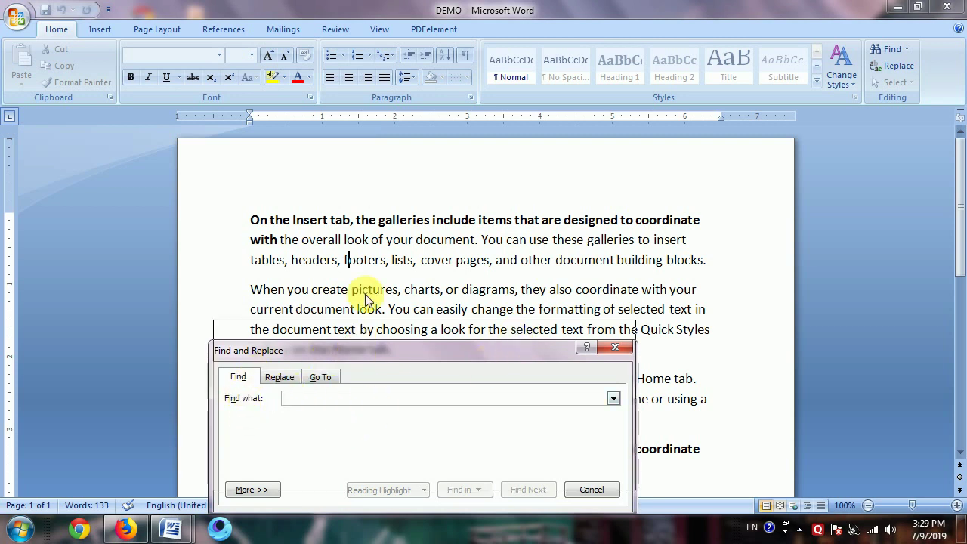
drag(359, 358, 367, 295)
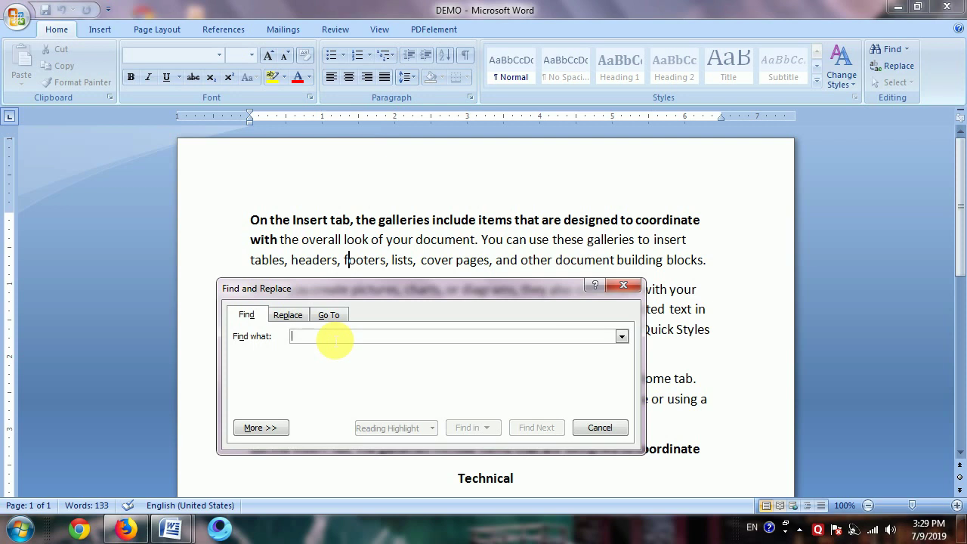
text(hea)
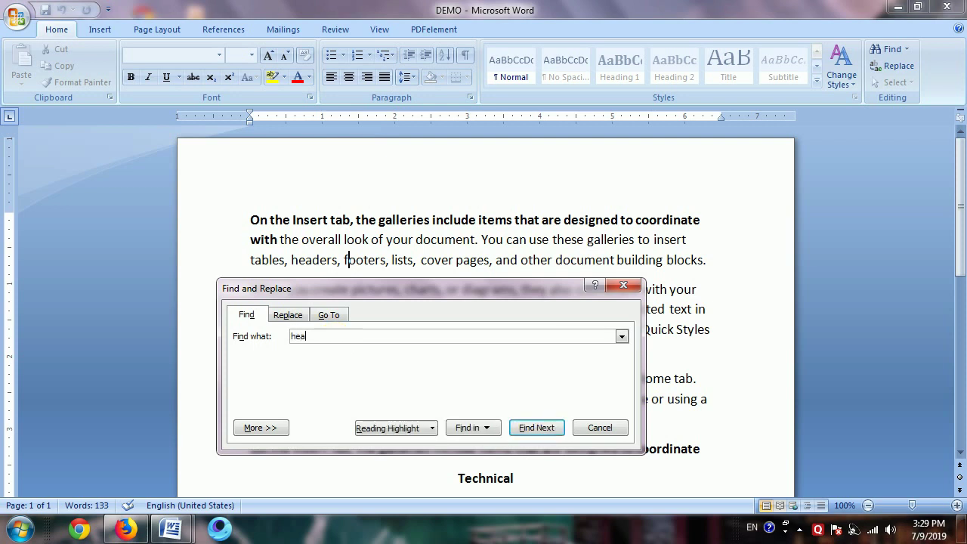
text(ders)
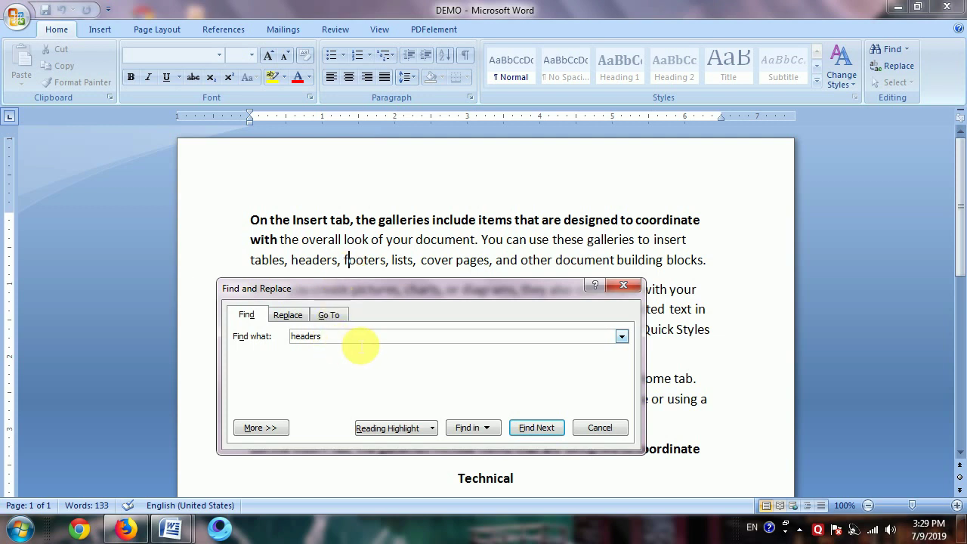
click(546, 428)
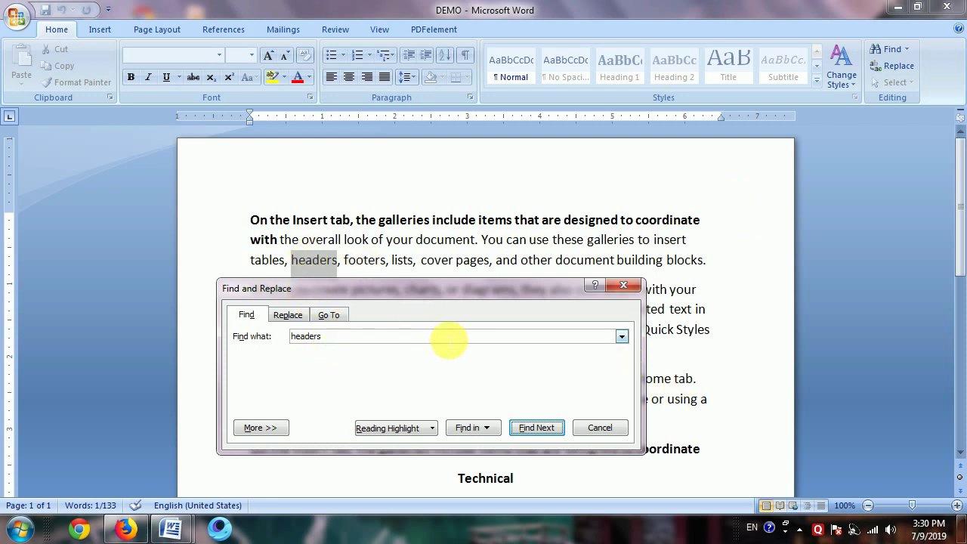
click(608, 429)
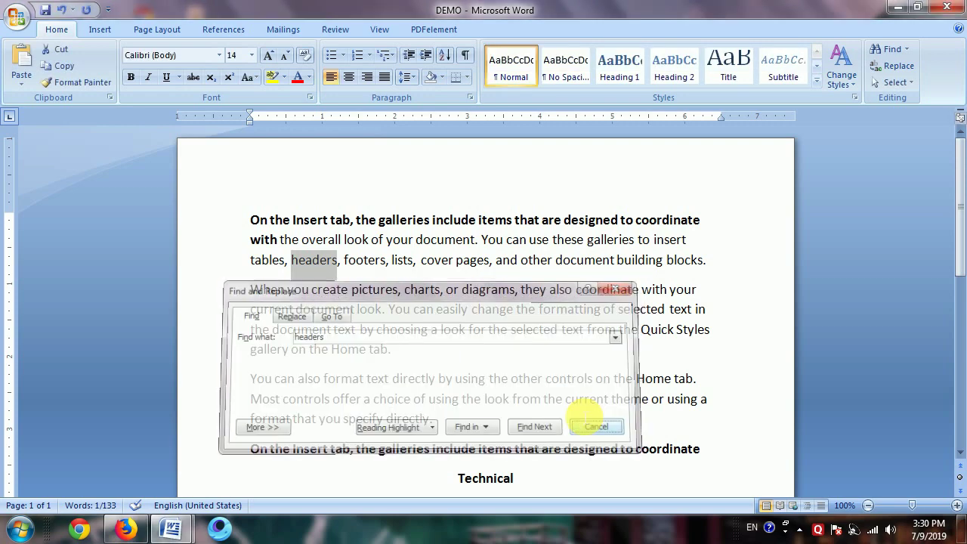
mouse_move(174, 528)
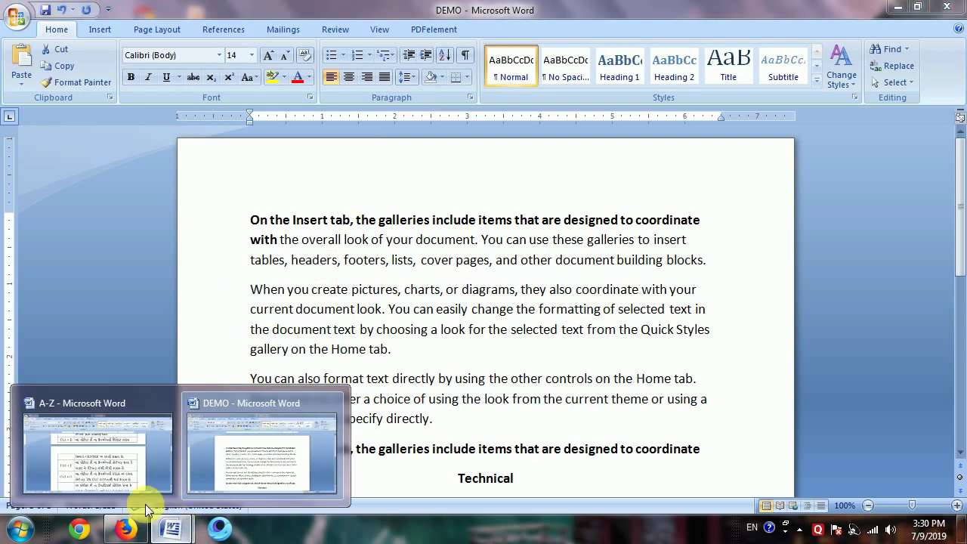
click(98, 477)
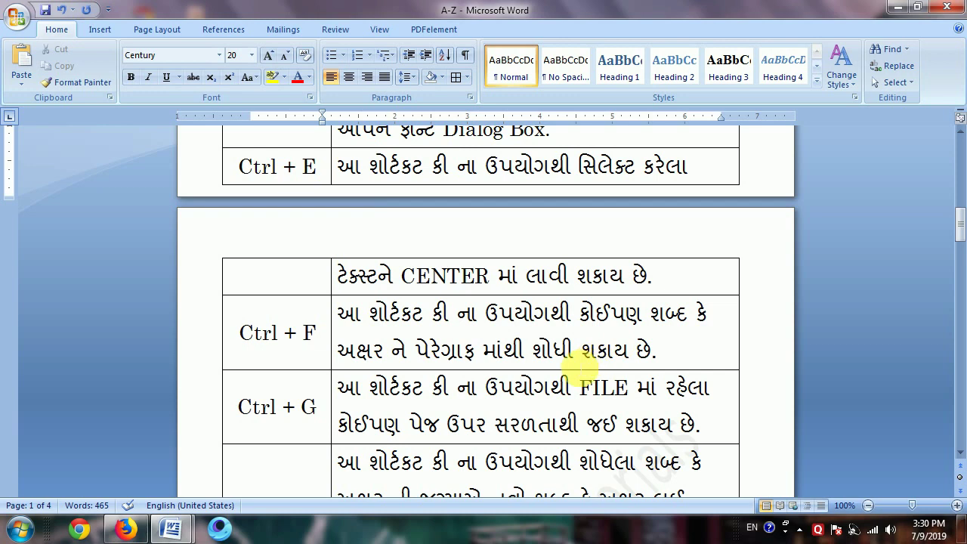
scroll(578, 368, down, 1)
scroll(558, 367, down, 2)
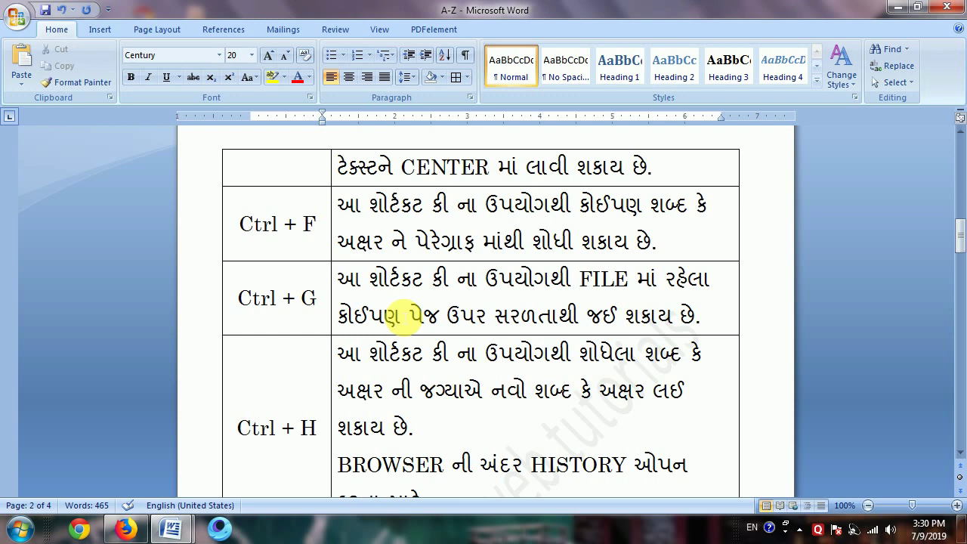
click(170, 528)
click(211, 500)
Paste the copied text at the end of the document onto a new second page
scroll(533, 374, down, 3)
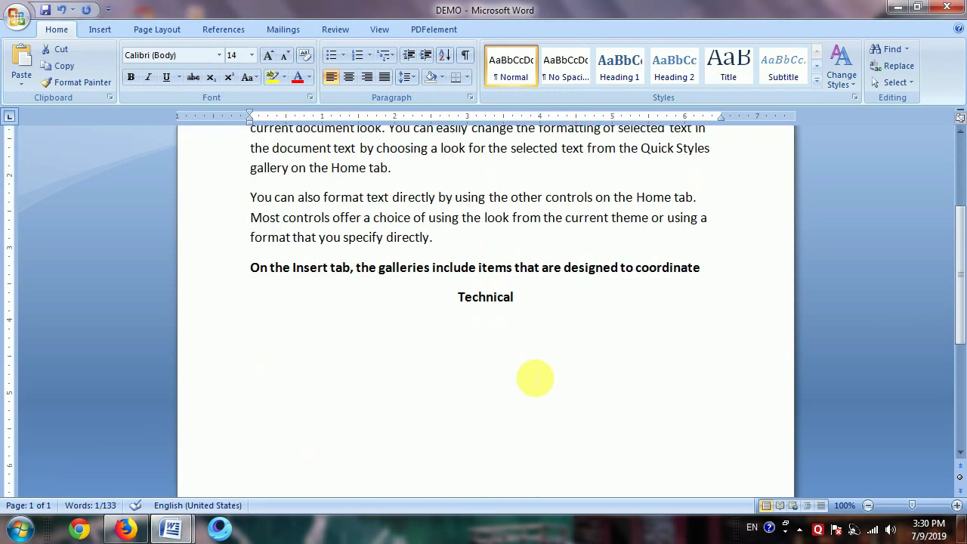
scroll(555, 340, up, 2)
scroll(550, 384, up, 2)
mouse_move(525, 450)
mouse_down()
mouse_move(249, 219)
mouse_move(250, 183)
mouse_up()
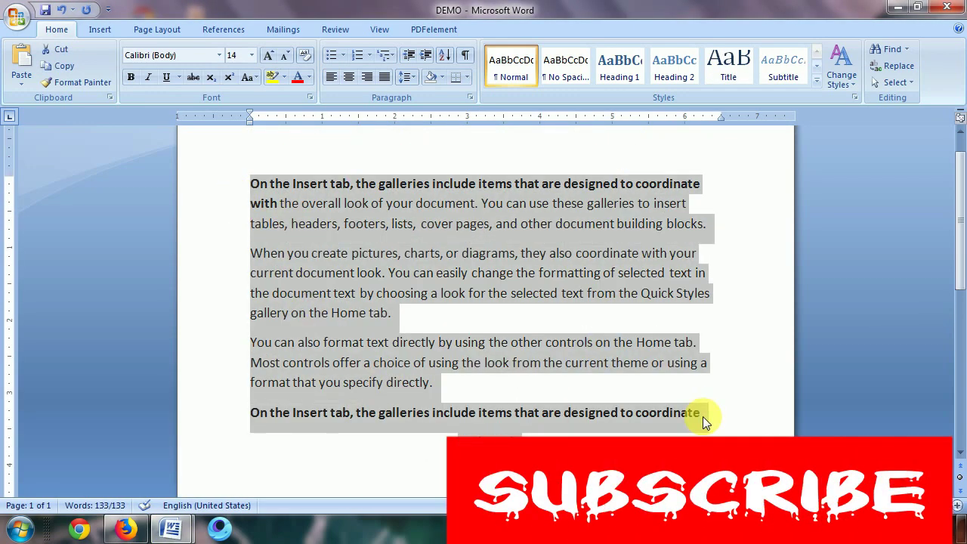
click(596, 472)
scroll(596, 448, down, 3)
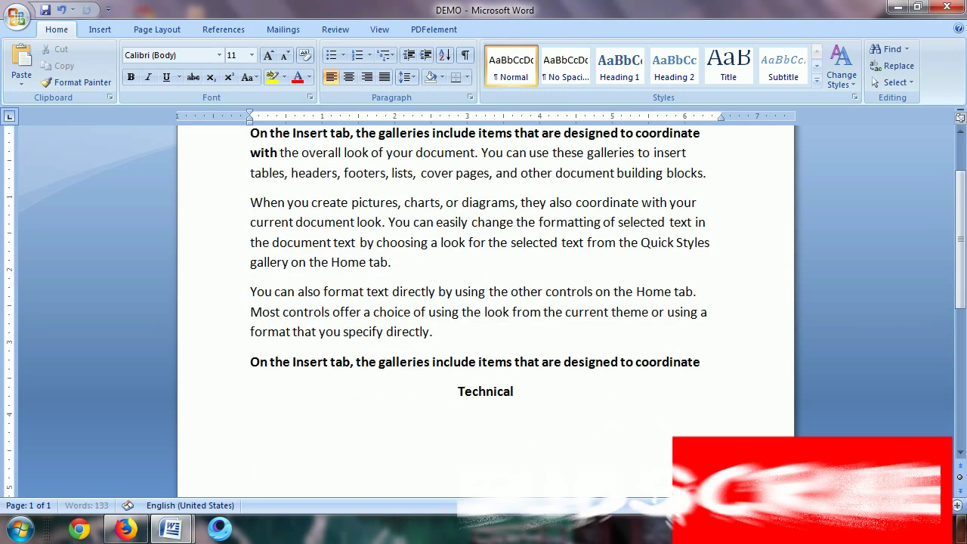
scroll(596, 447, down, 1)
scroll(597, 448, down, 1)
scroll(597, 448, down, 1)
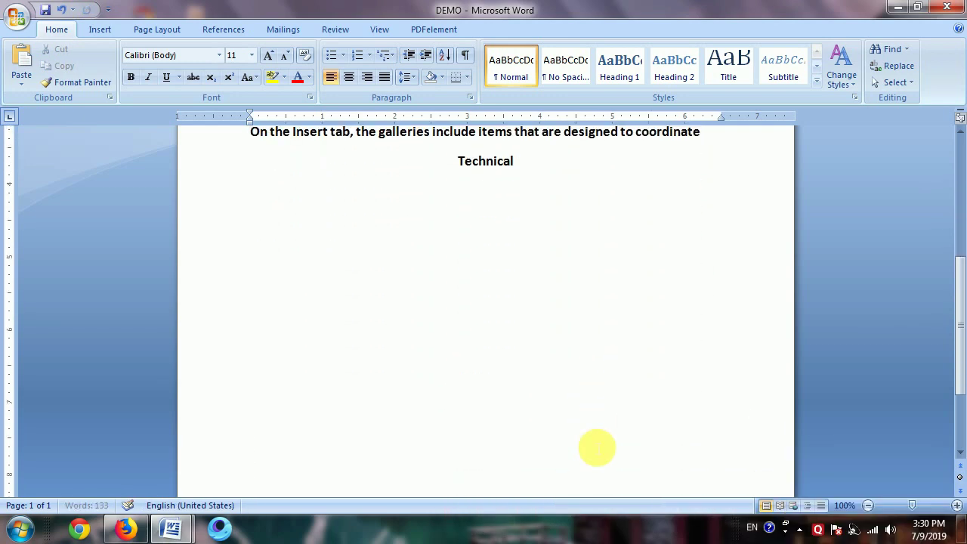
scroll(596, 448, down, 1)
key(ctrl+v)
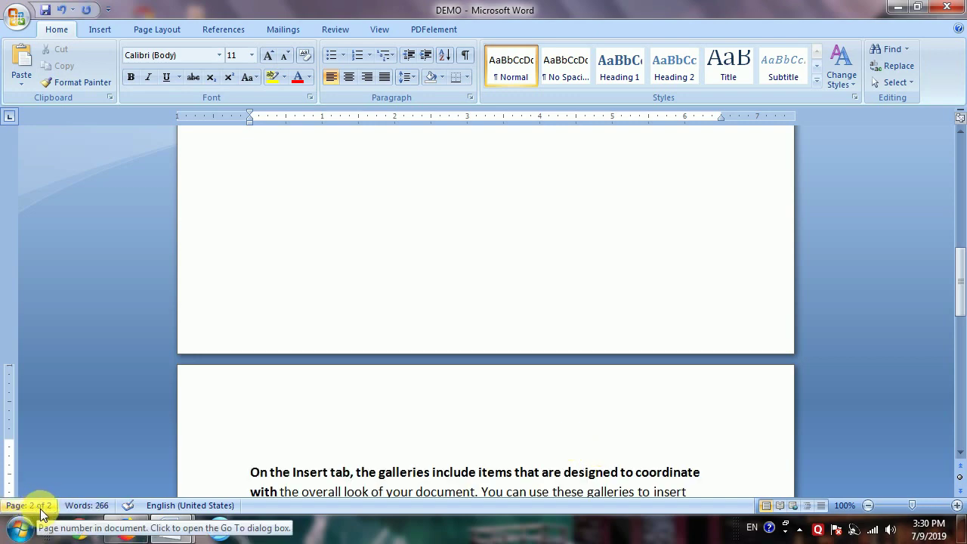
scroll(391, 298, down, 5)
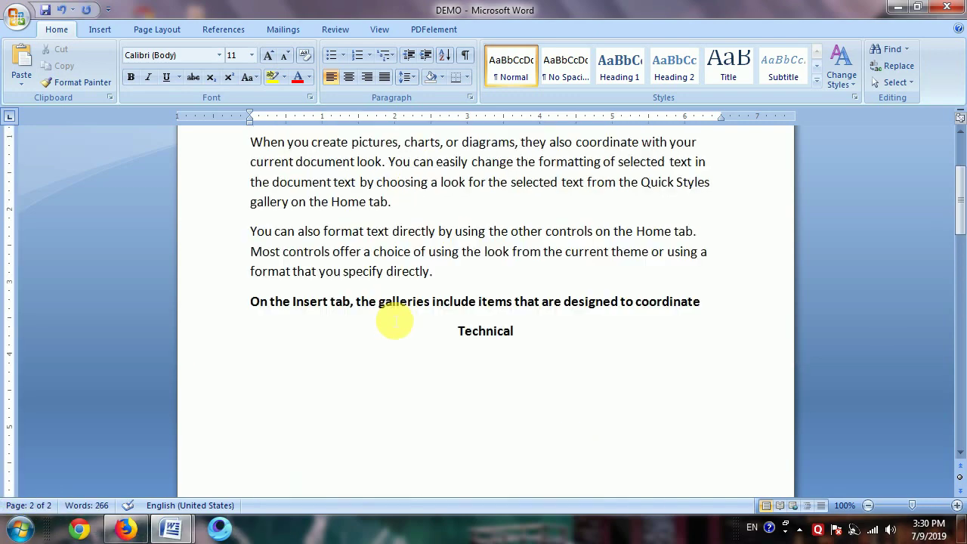
Jump to page 2 using Go To (Ctrl+G)
click(414, 239)
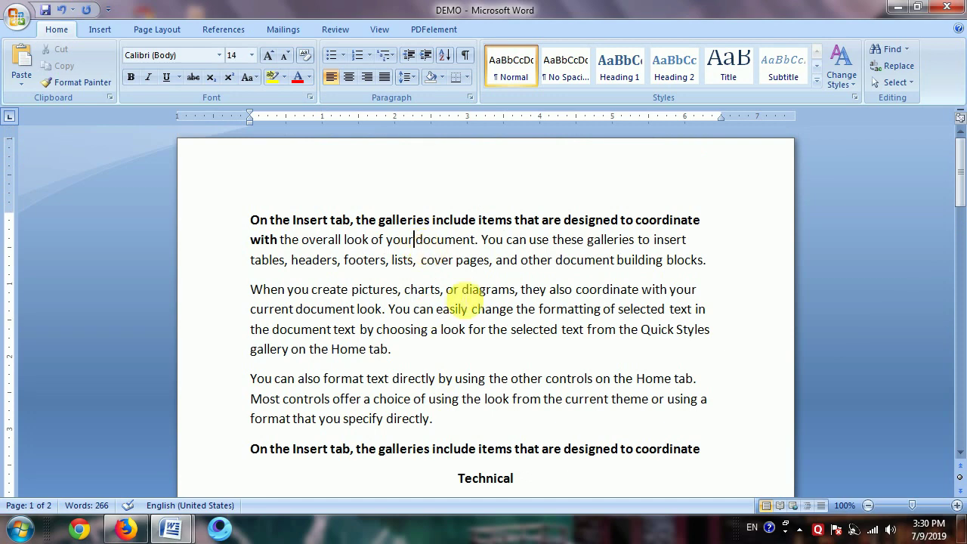
key(ctrl+g)
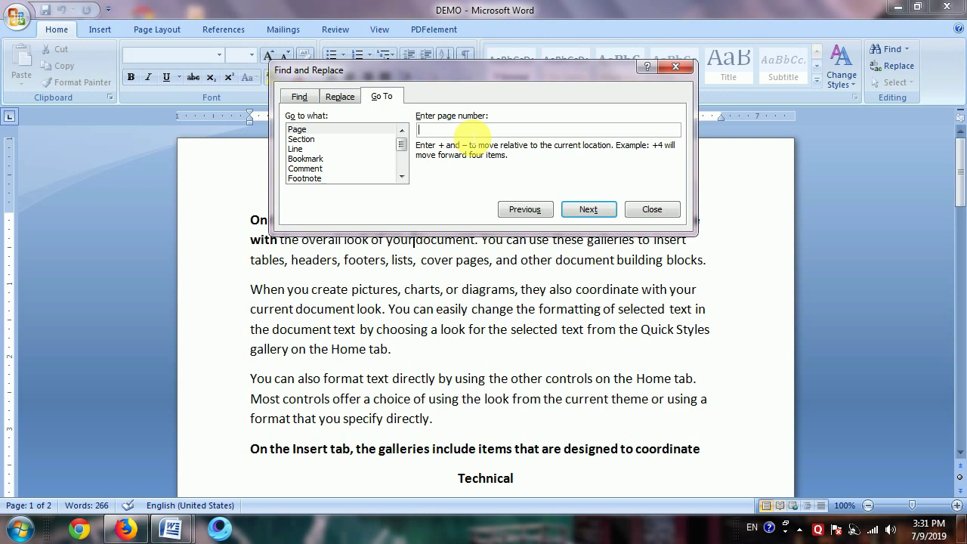
text(2)
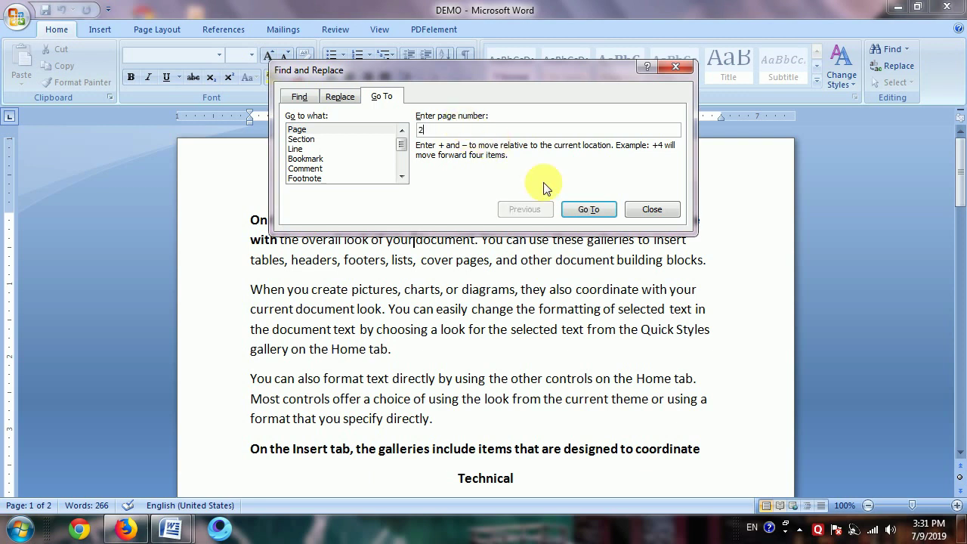
click(588, 210)
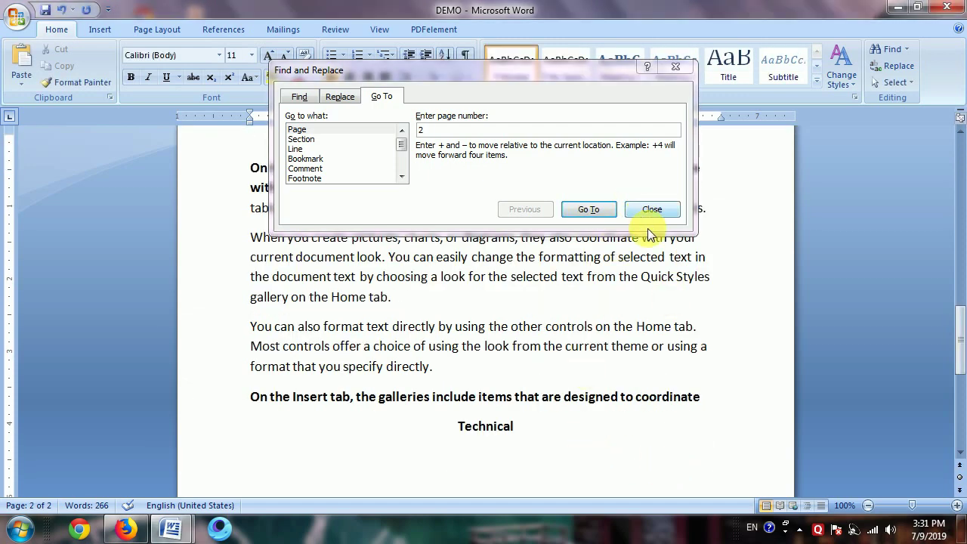
click(652, 209)
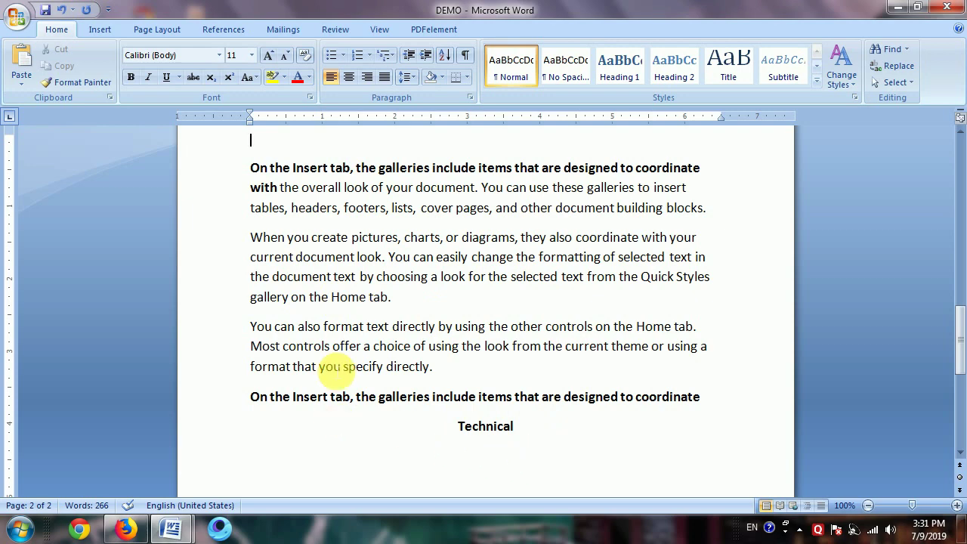
scroll(638, 332, up, 3)
scroll(624, 402, up, 5)
scroll(625, 393, up, 5)
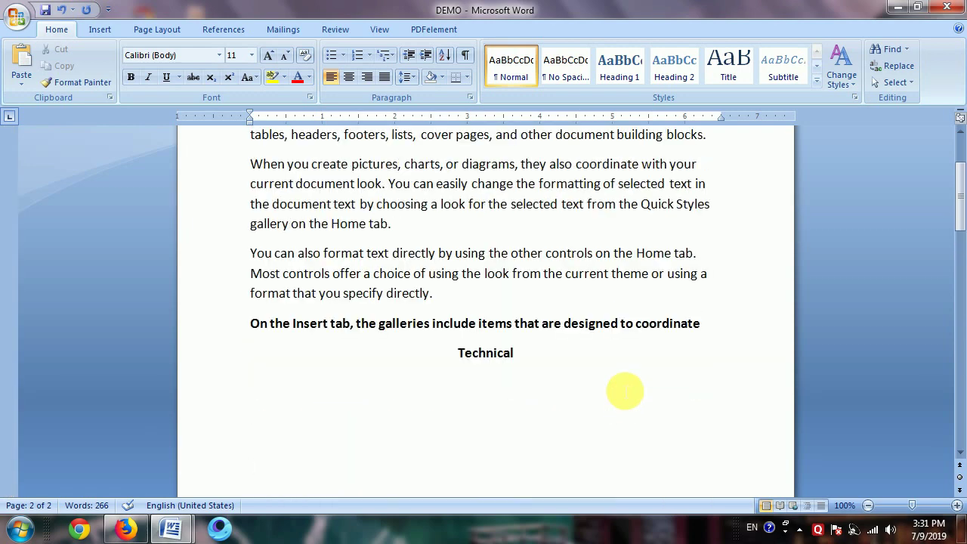
scroll(626, 393, up, 2)
scroll(494, 423, down, 9)
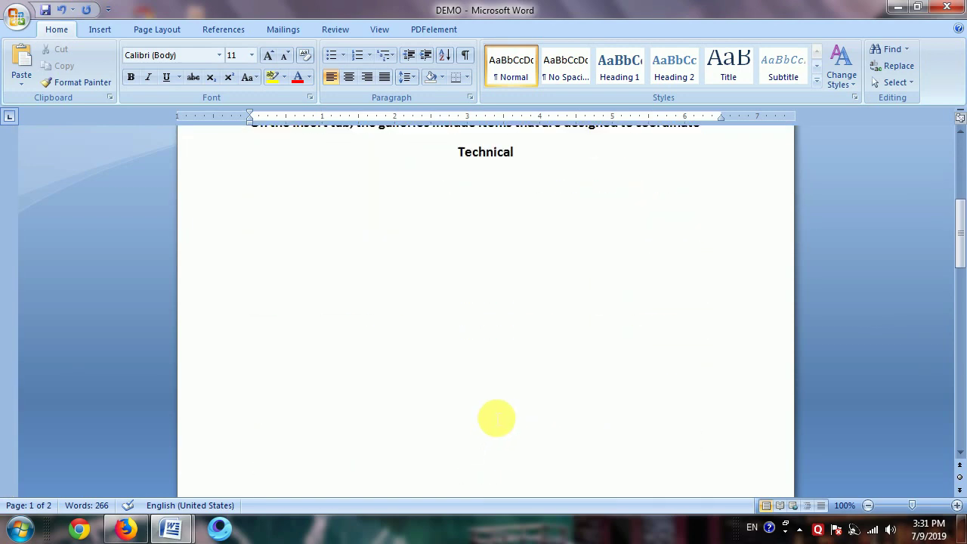
scroll(497, 411, down, 6)
scroll(494, 377, down, 6)
scroll(483, 354, down, 1)
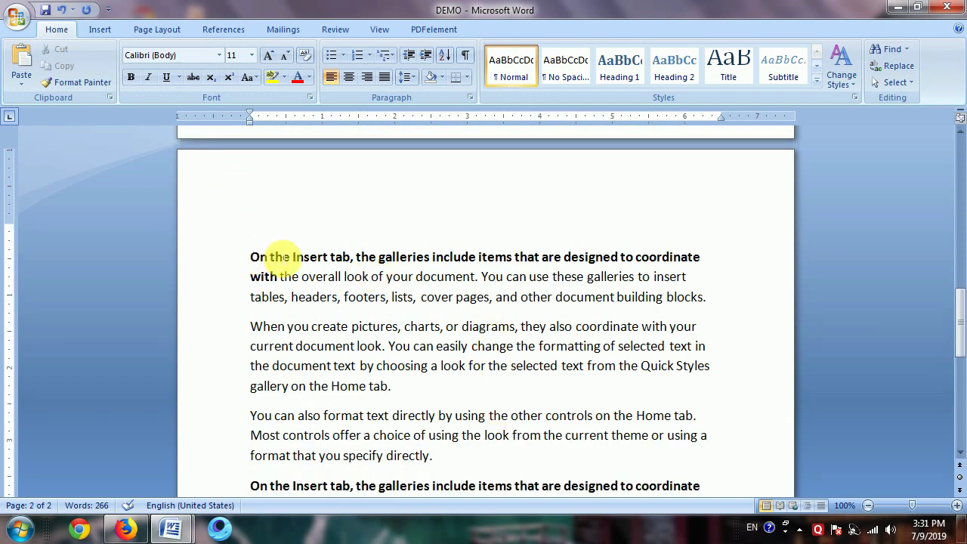
Bring the A-Z shortcuts document forward and scroll down to the Ctrl+H and Ctrl+I rows
mouse_move(171, 533)
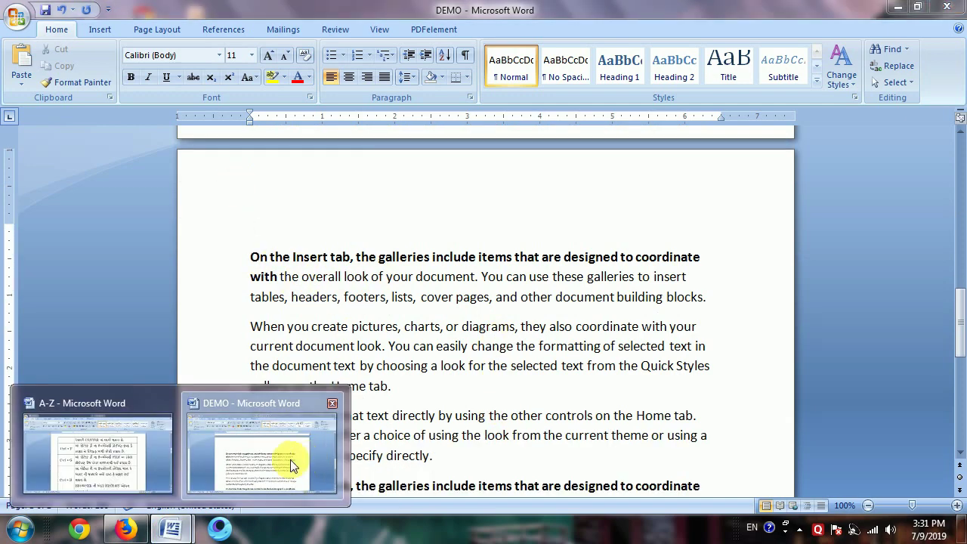
click(102, 480)
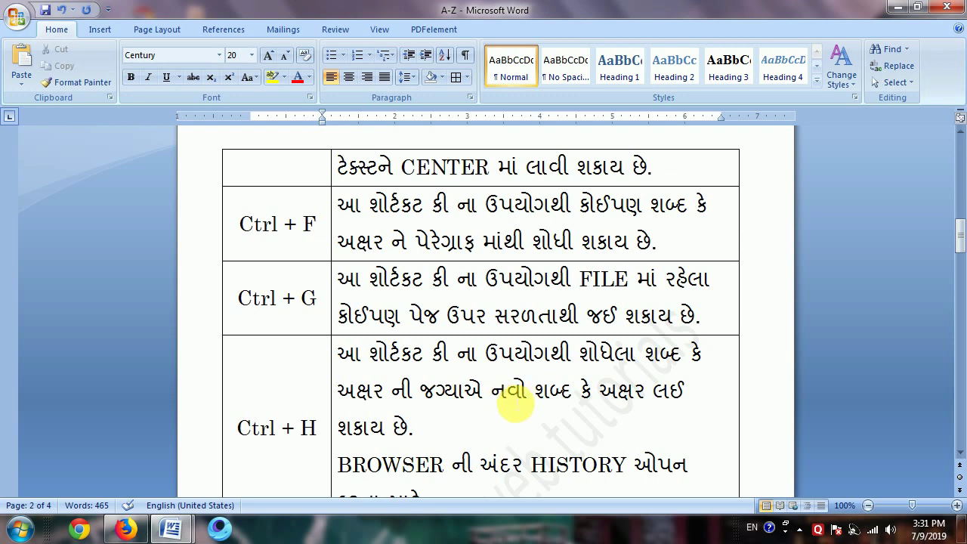
scroll(514, 406, down, 3)
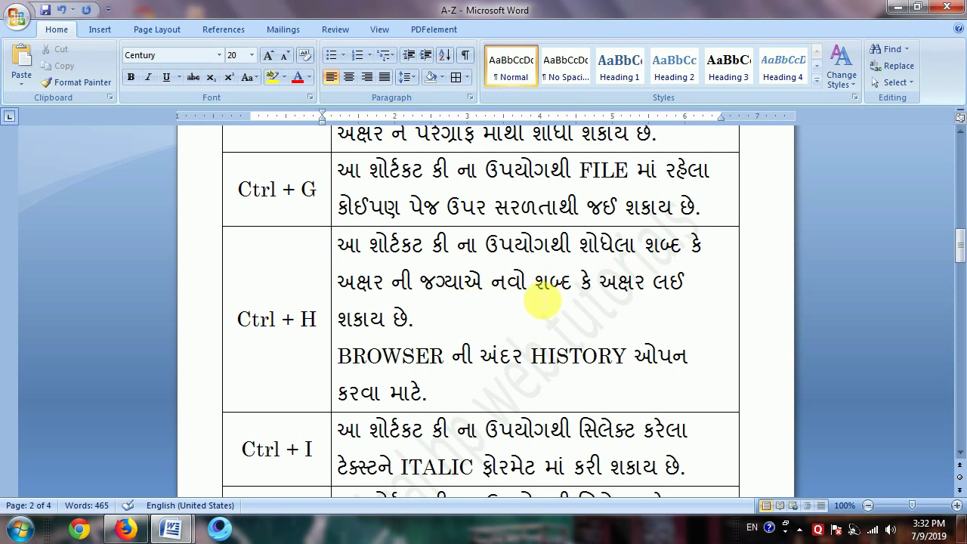
In DEMO, select the word 'headers' and search for it with Ctrl+F
mouse_move(172, 528)
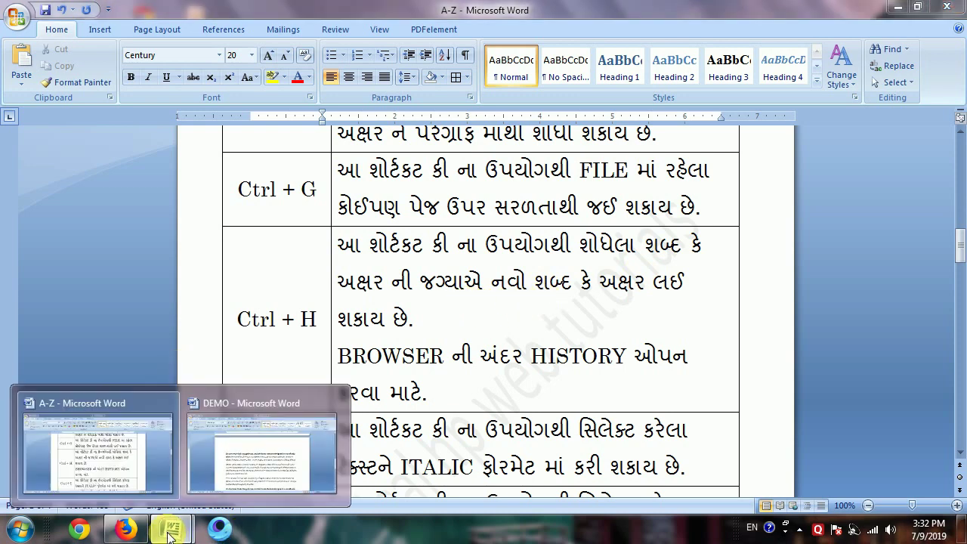
click(258, 461)
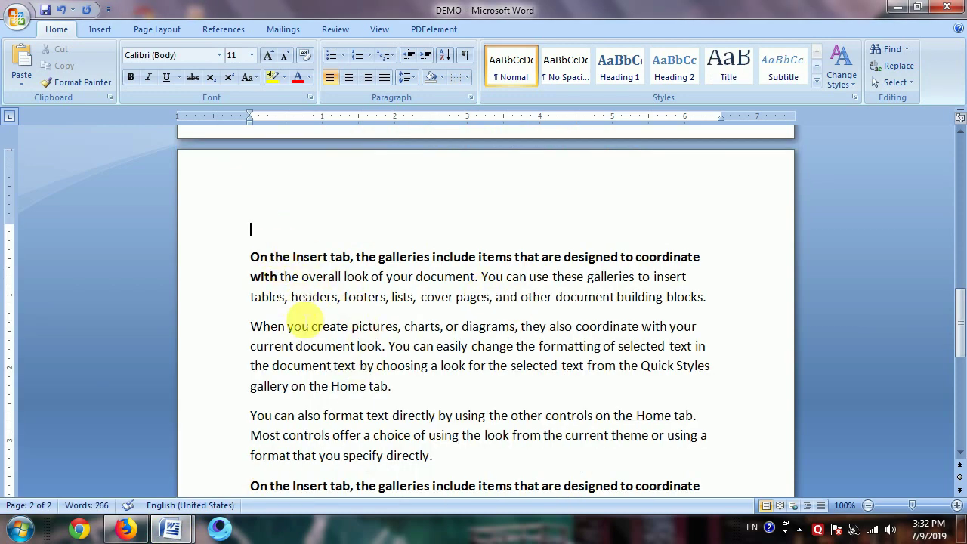
double_click(300, 298)
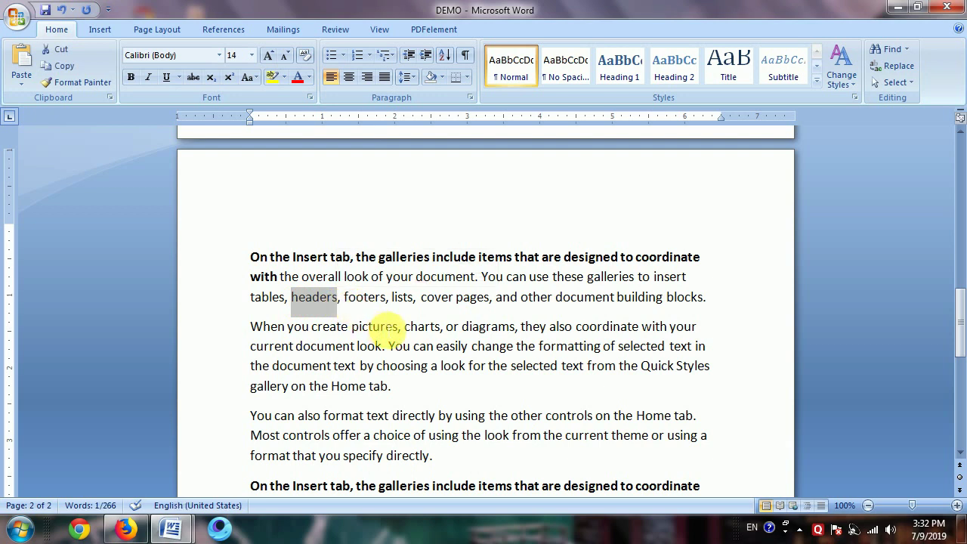
key(ctrl+f)
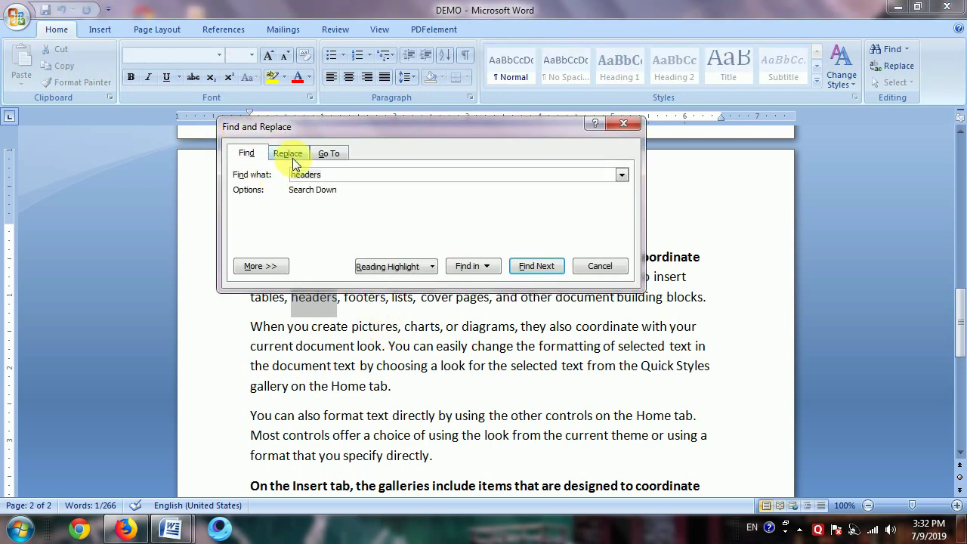
click(622, 123)
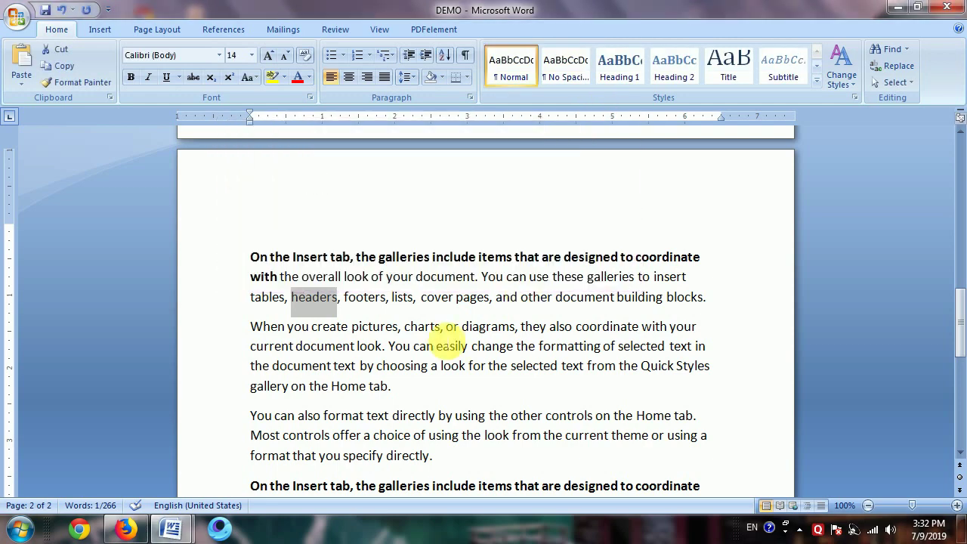
Replace all occurrences of 'headers' with 'HARDIK' (two replacements)
click(438, 345)
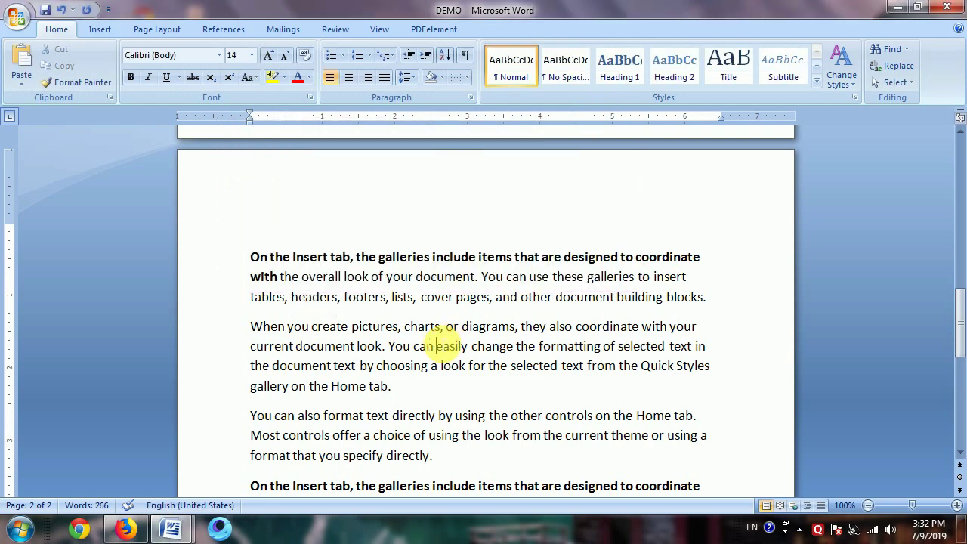
key(ctrl+h)
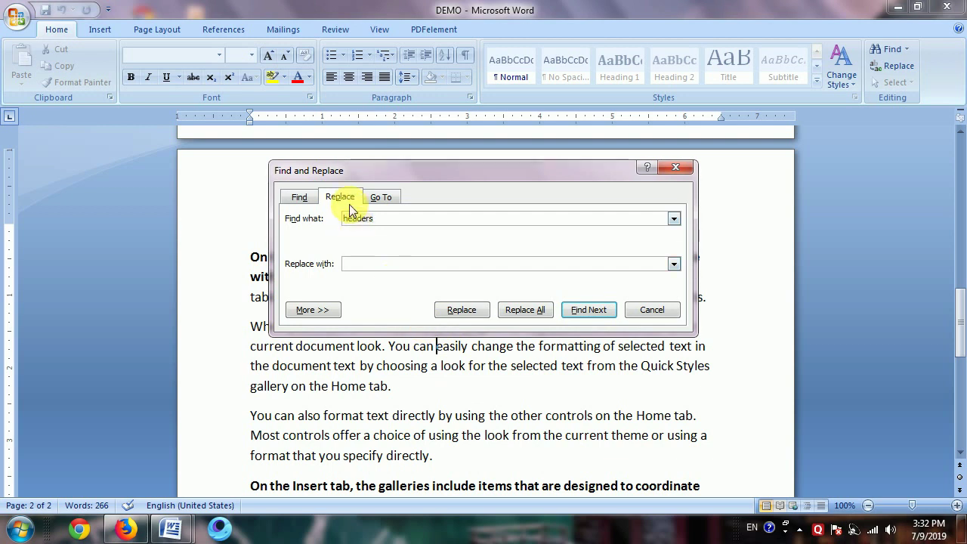
click(403, 219)
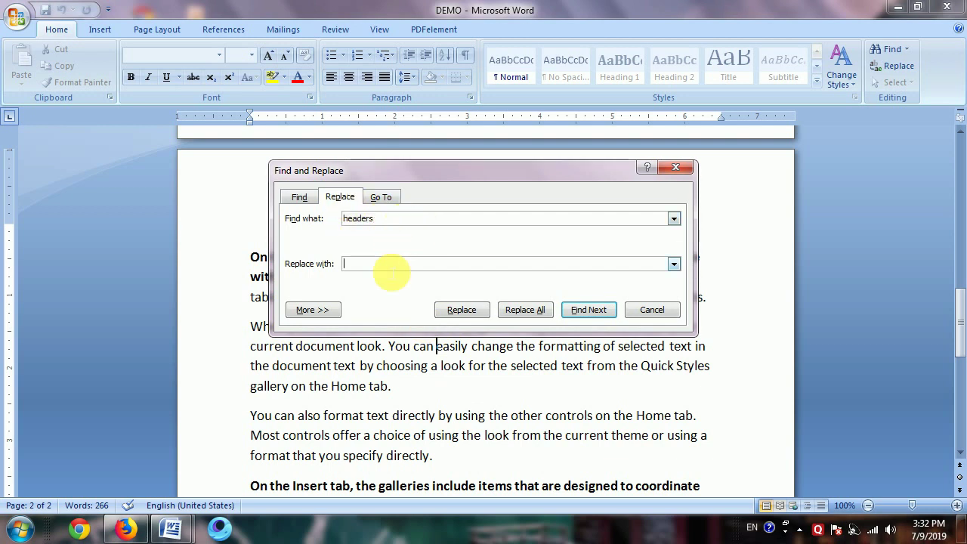
text(H)
key(BackSpace)
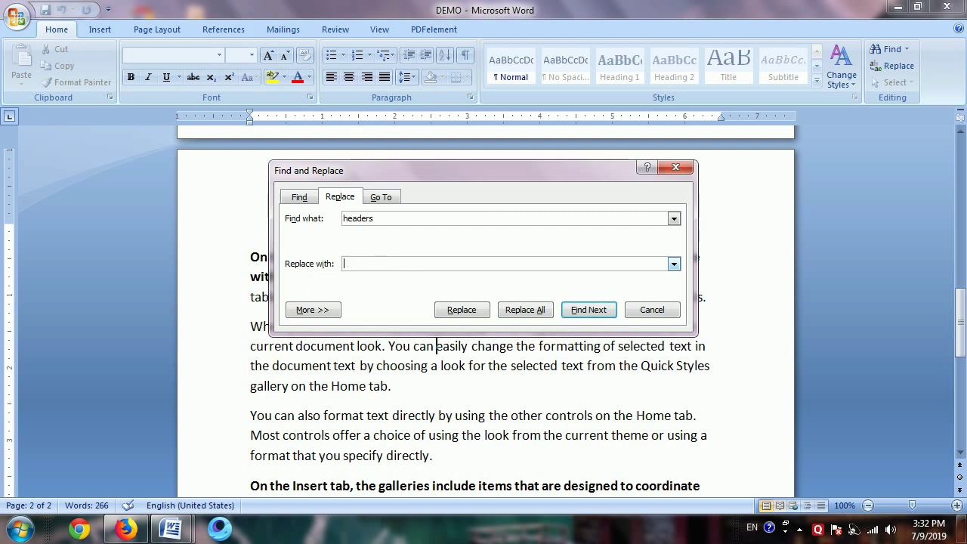
text(H)
text(A)
text(RDIK)
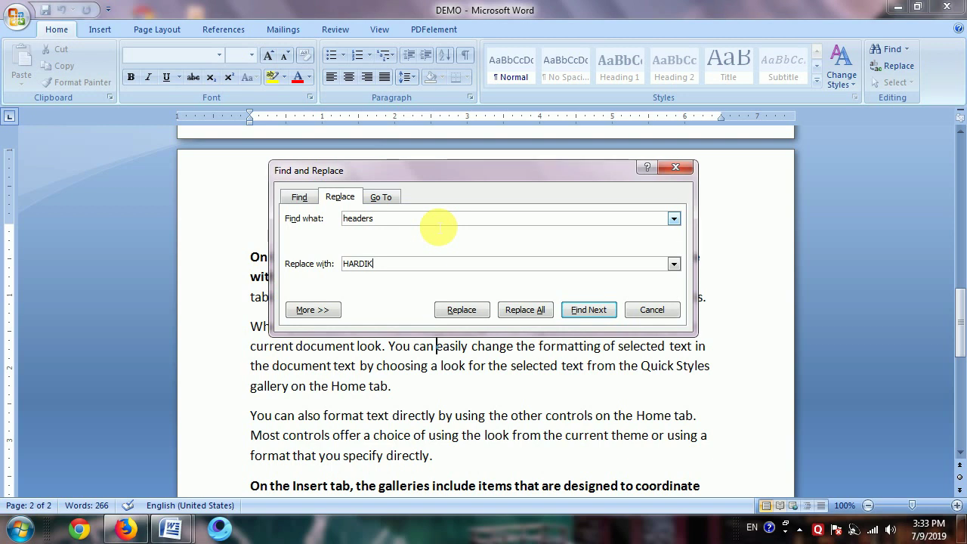
click(378, 268)
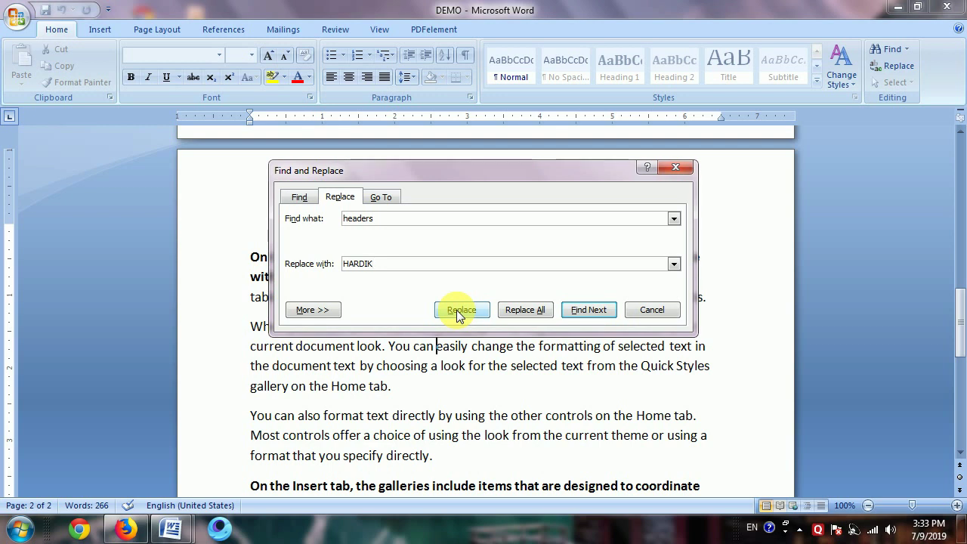
click(519, 310)
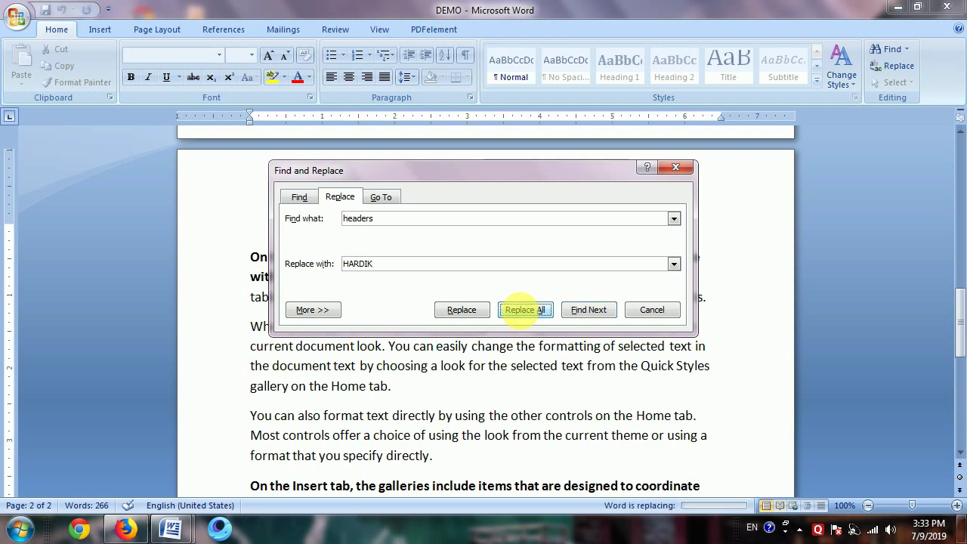
click(484, 304)
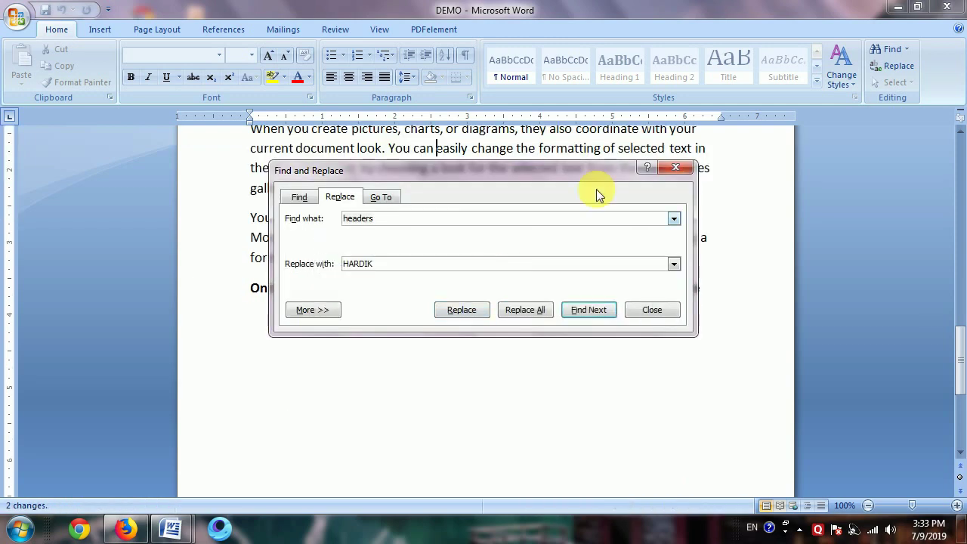
click(675, 167)
Select the replaced word HARDIK in the first paragraph
scroll(563, 268, up, 3)
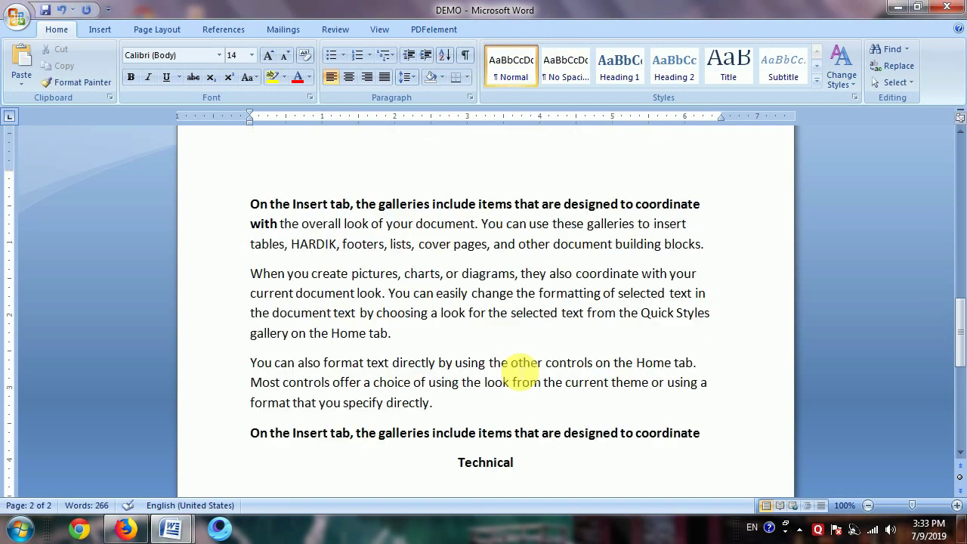
scroll(531, 238, up, 2)
scroll(520, 363, down, 6)
scroll(521, 364, up, 4)
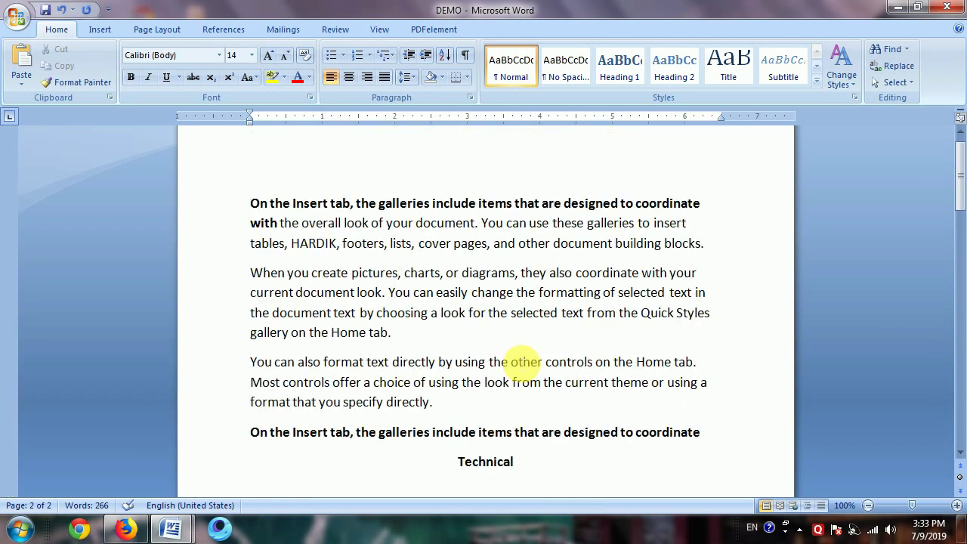
mouse_move(291, 260)
mouse_down()
mouse_move(339, 262)
mouse_move(309, 271)
mouse_up()
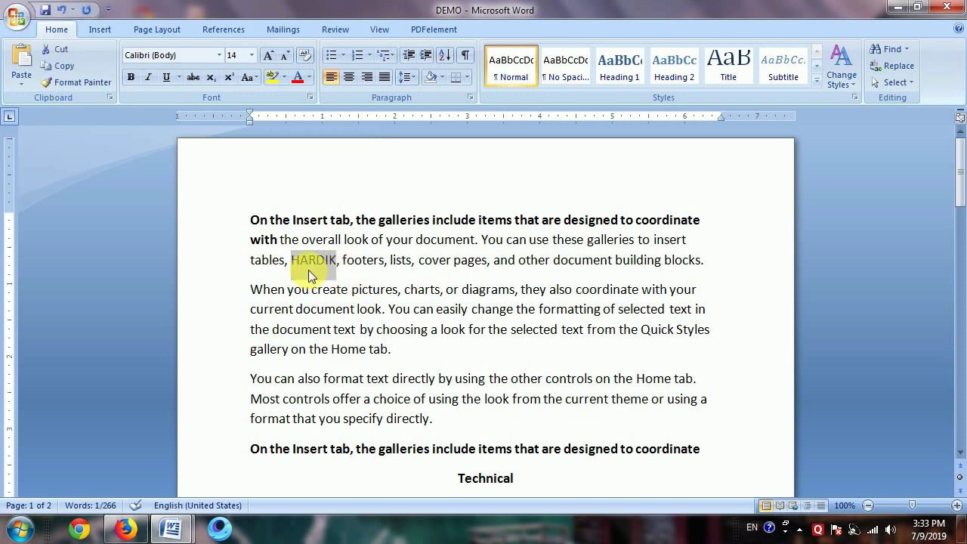
scroll(468, 381, down, 15)
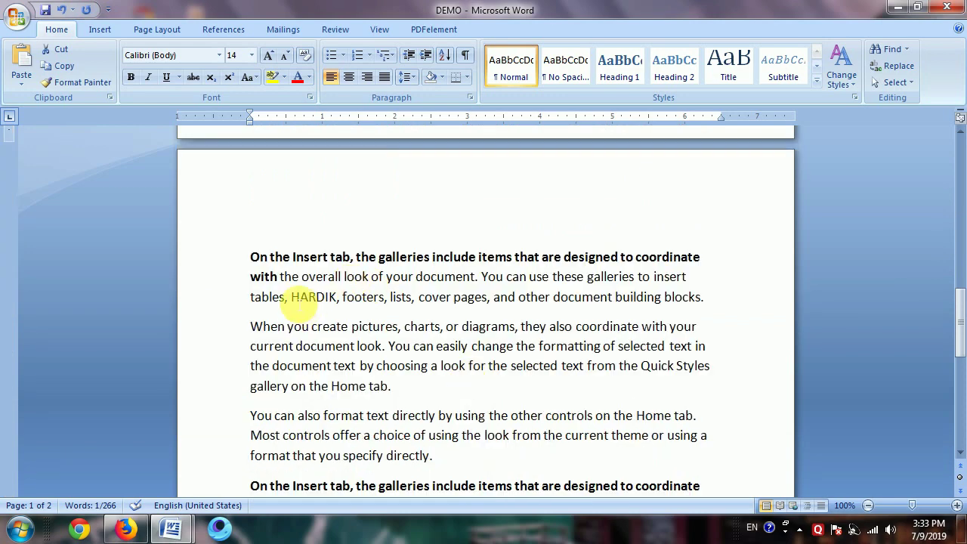
double_click(321, 298)
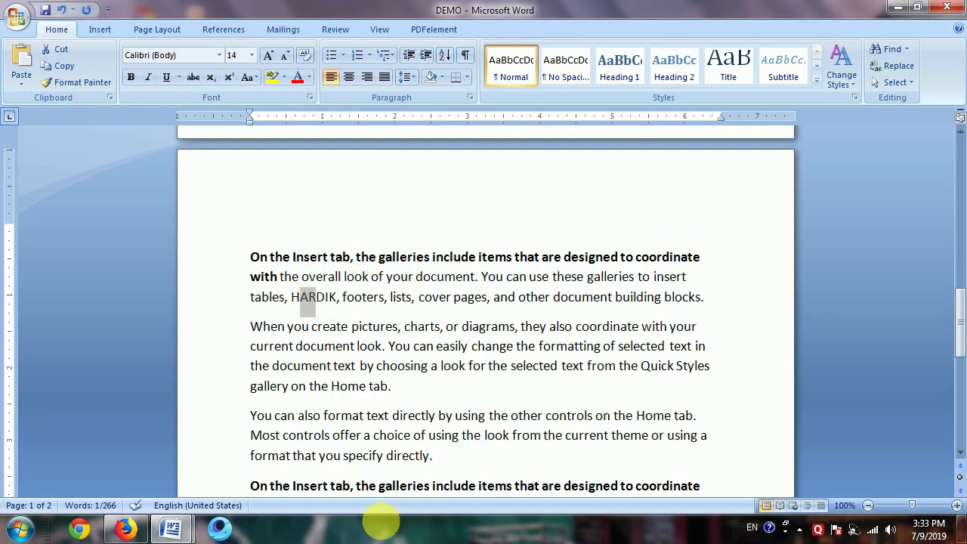
Show the A-Z table at the Ctrl + H row, then bring Firefox's New Tab page forward
mouse_move(172, 528)
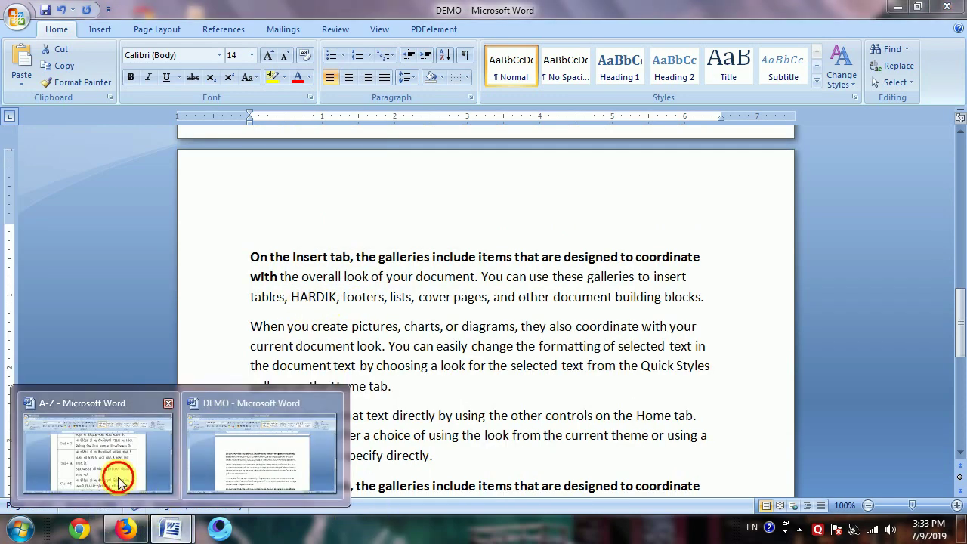
click(119, 477)
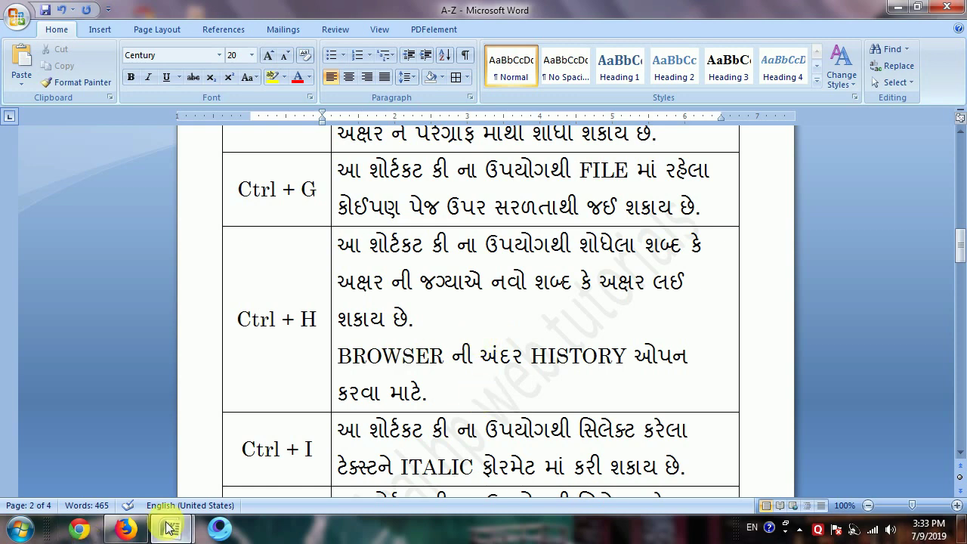
click(126, 528)
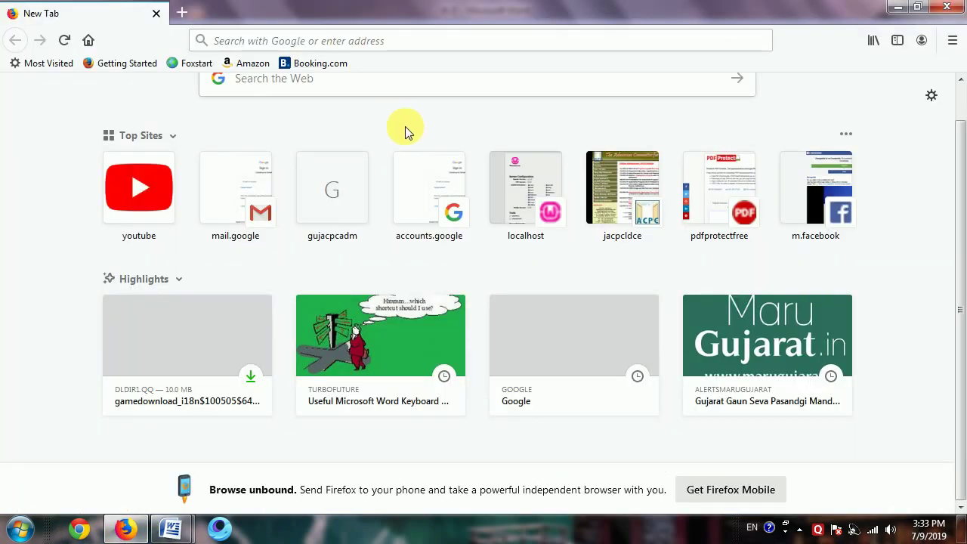
Open Firefox's History sidebar with Ctrl+H, then return to the A-Z table's Ctrl + I row
key(ctrl+h)
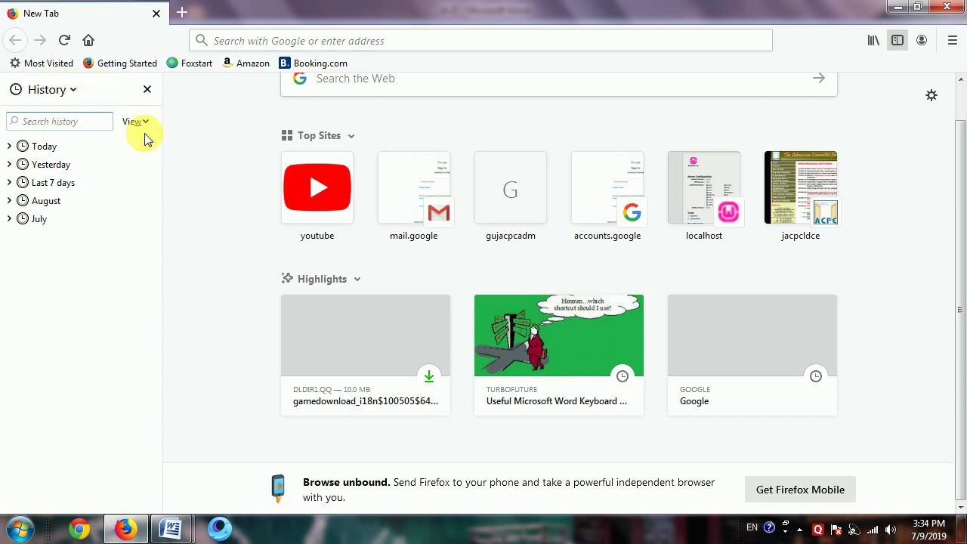
click(188, 533)
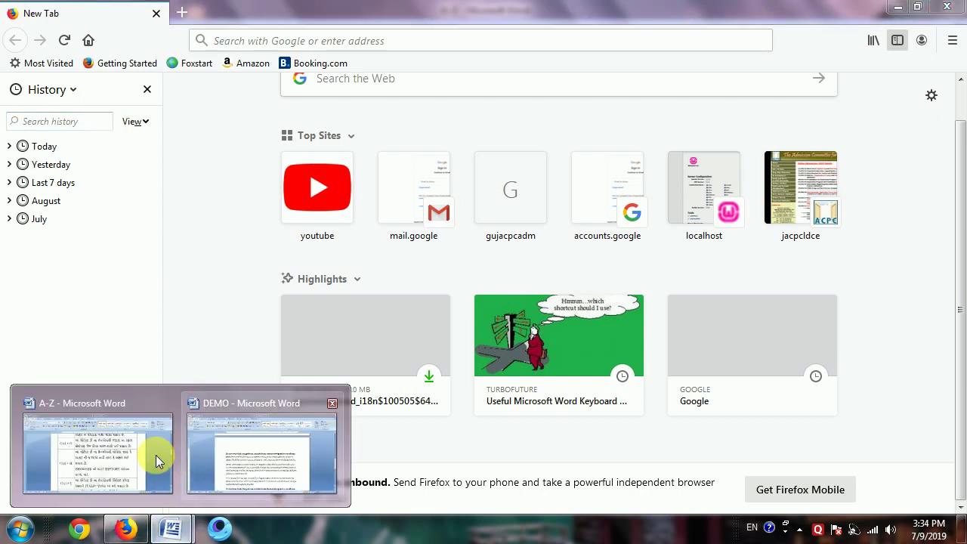
click(157, 455)
scroll(453, 320, down, 1)
scroll(453, 319, down, 1)
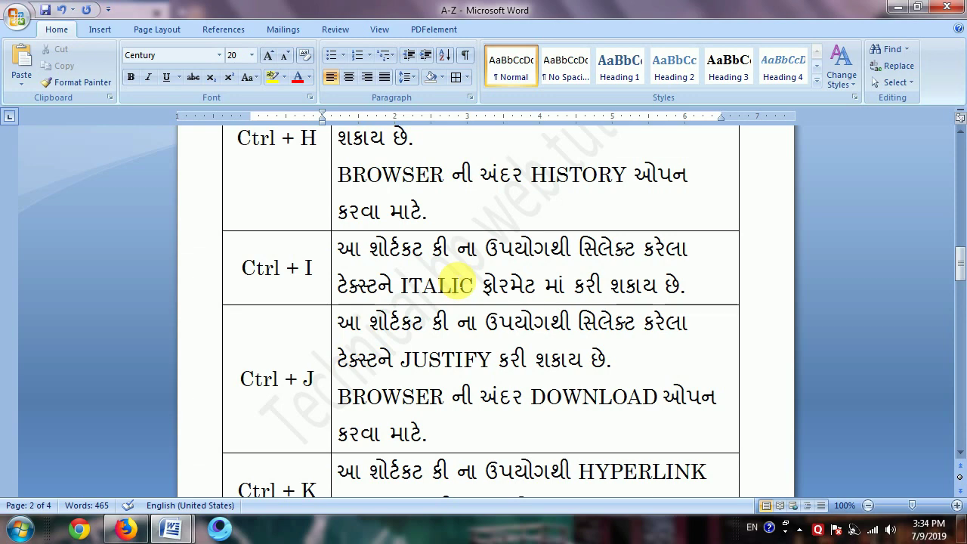
Italicize HARDIK in DEMO with Ctrl+I, then return to the A-Z table's Ctrl + J row
click(171, 528)
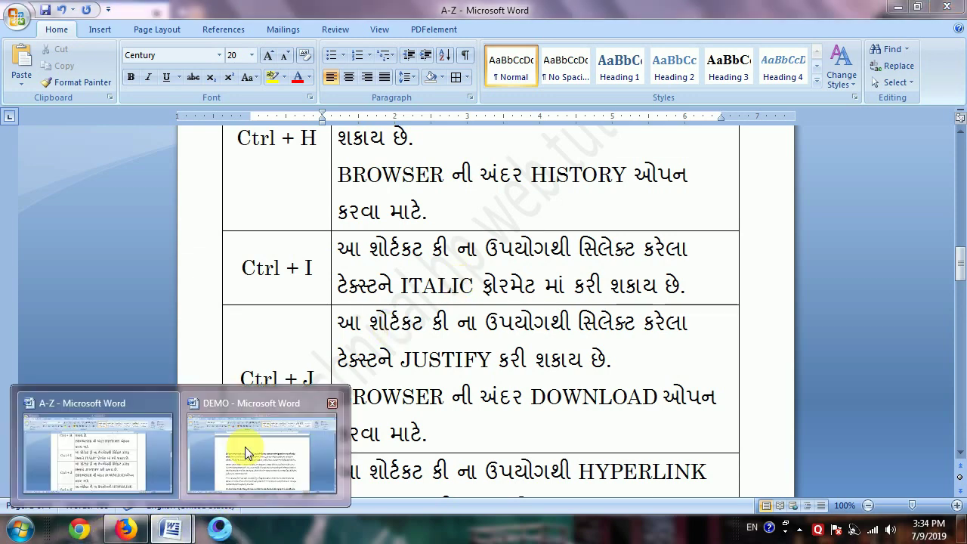
click(245, 446)
click(412, 302)
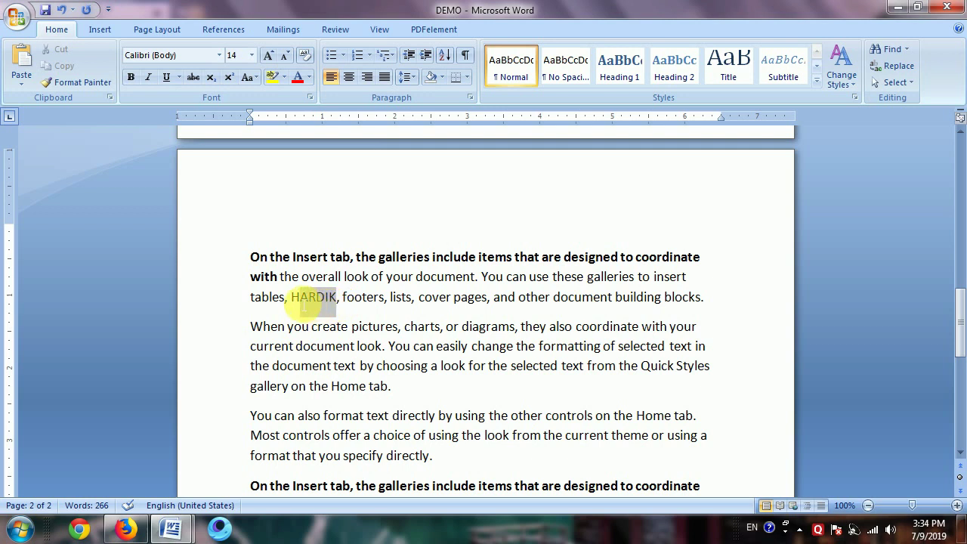
drag(291, 297, 335, 310)
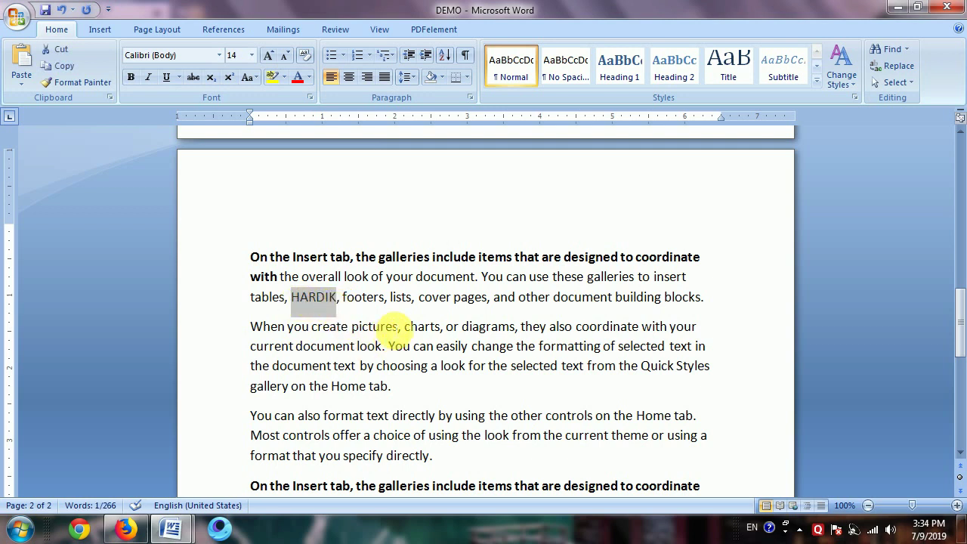
key(ctrl+i)
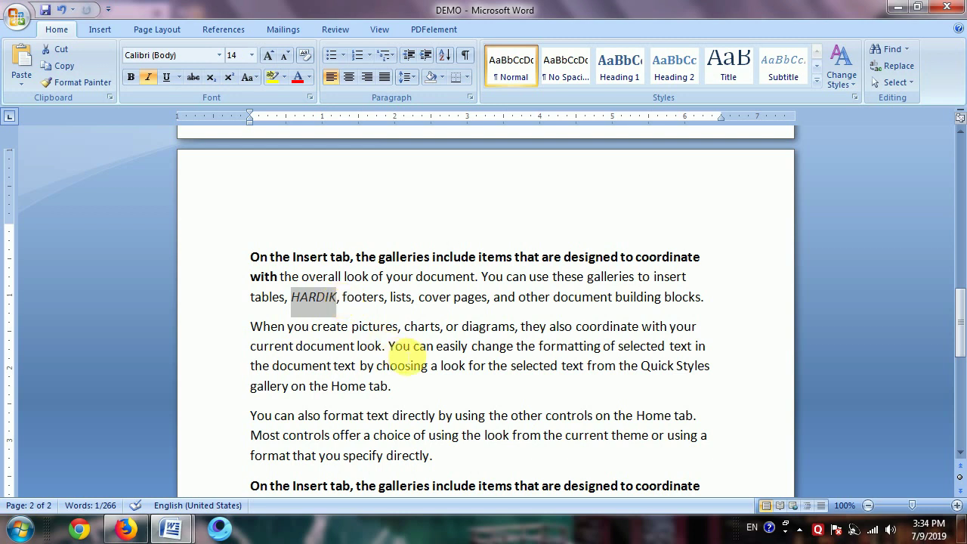
click(171, 529)
click(116, 473)
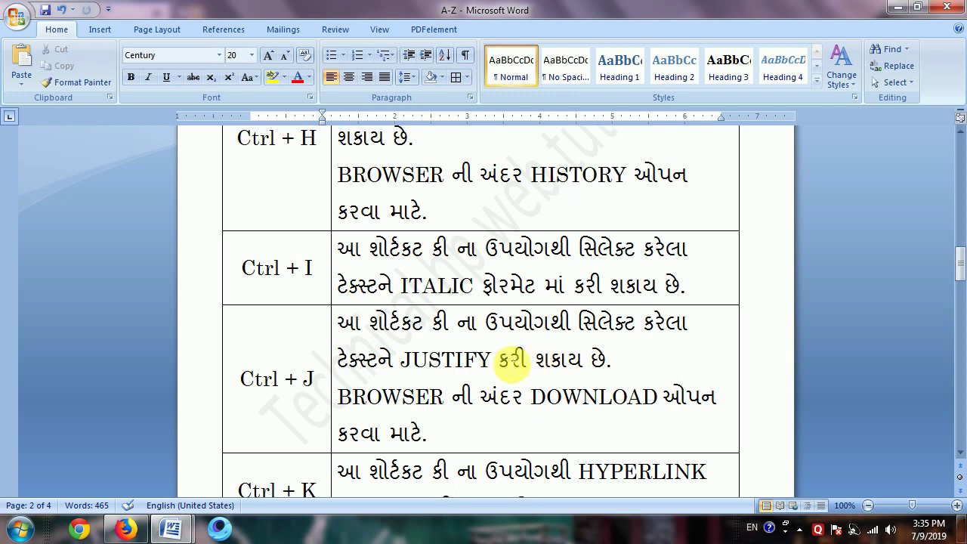
Scroll the A-Z table to the Ctrl + K row, then switch to DEMO
scroll(492, 376, down, 1)
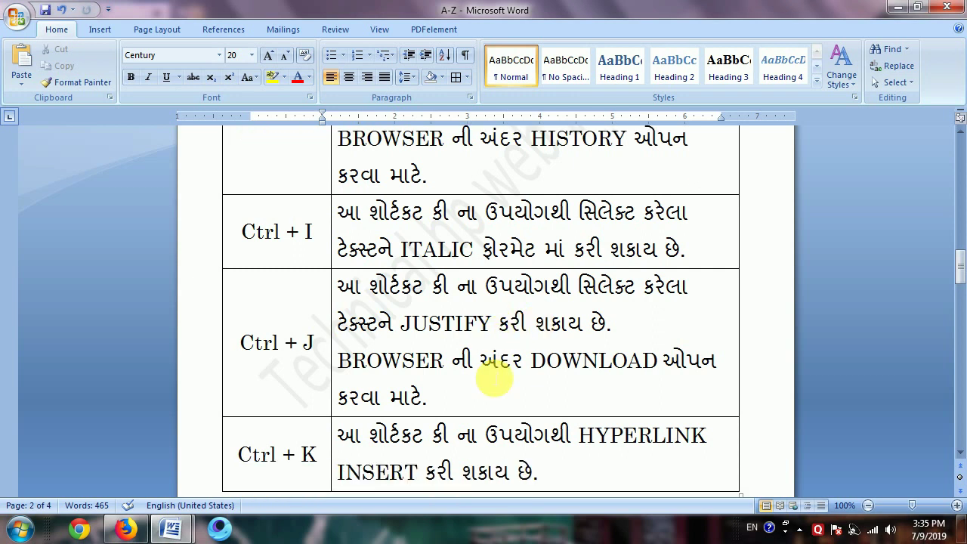
scroll(489, 375, down, 2)
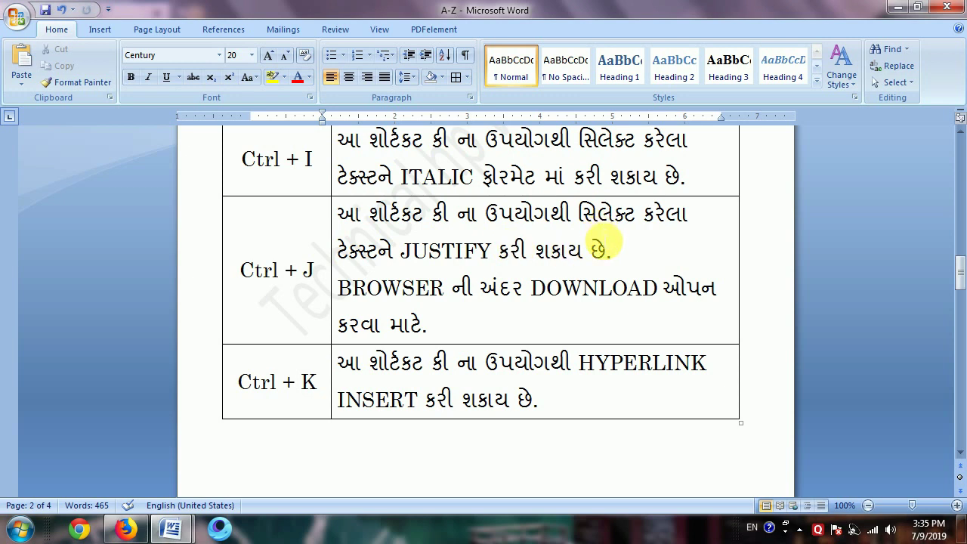
mouse_move(174, 531)
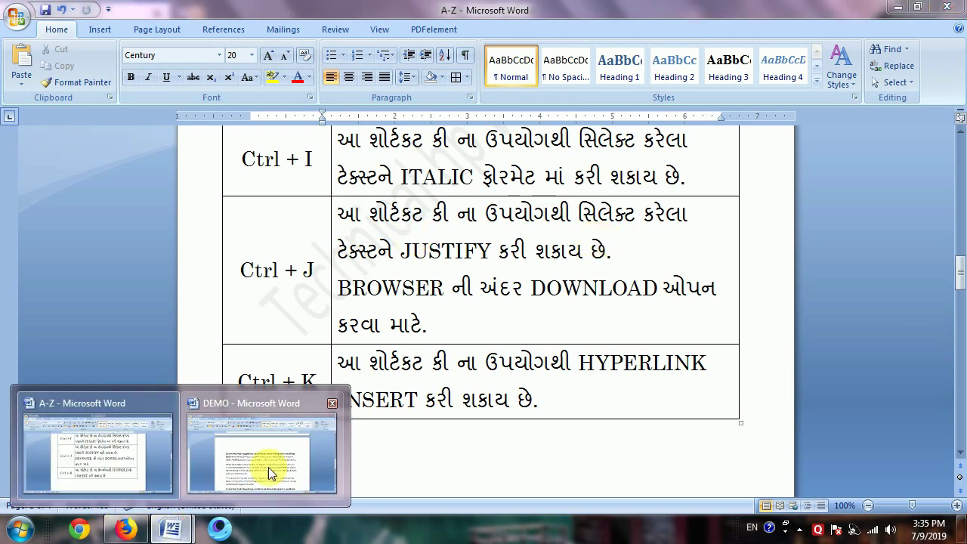
click(268, 467)
Place the insertion point in DEMO's first paragraph after the word insert
scroll(662, 371, up, 3)
scroll(662, 371, up, 8)
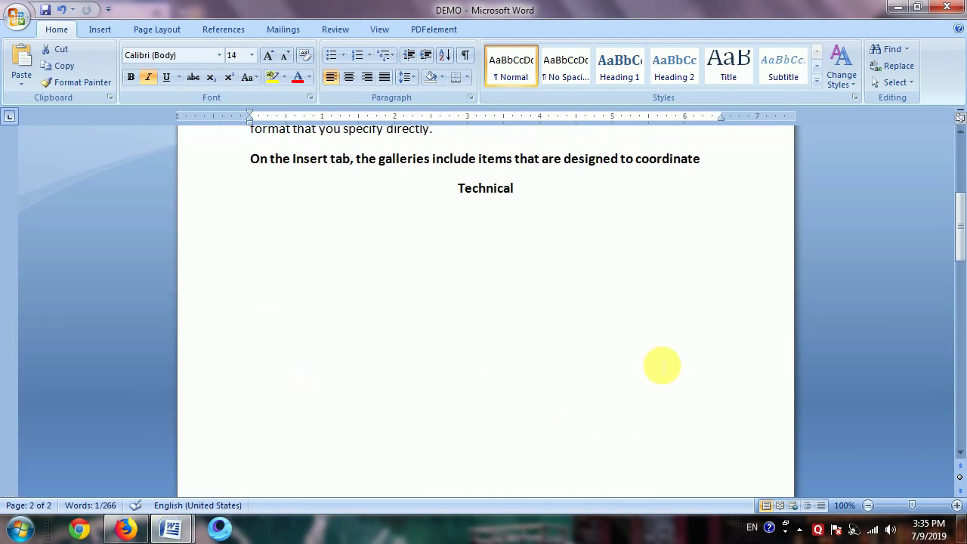
scroll(662, 372, up, 6)
click(723, 260)
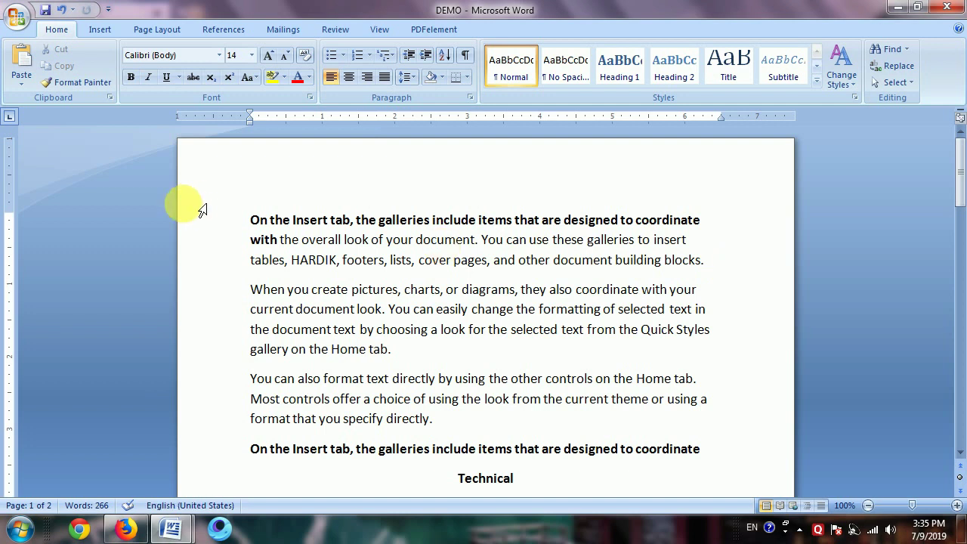
click(691, 242)
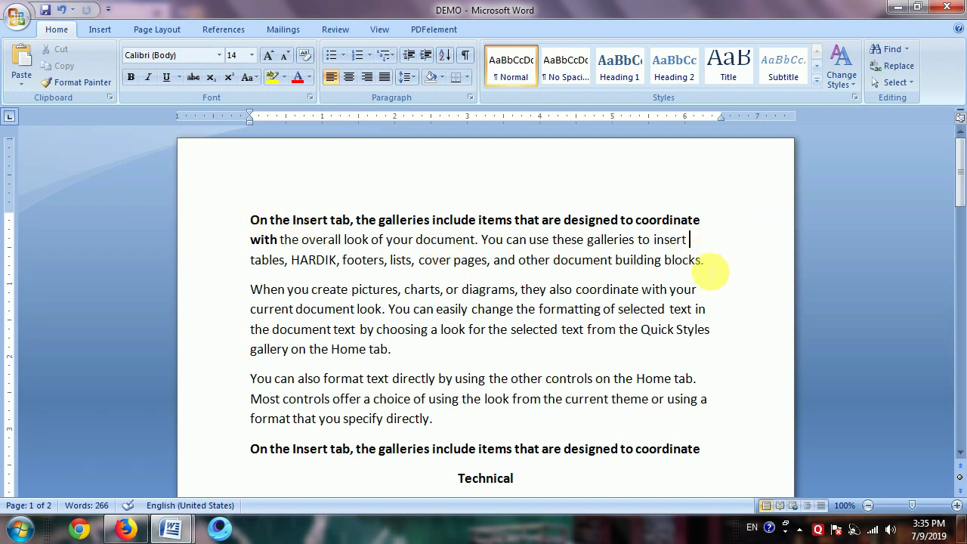
click(702, 262)
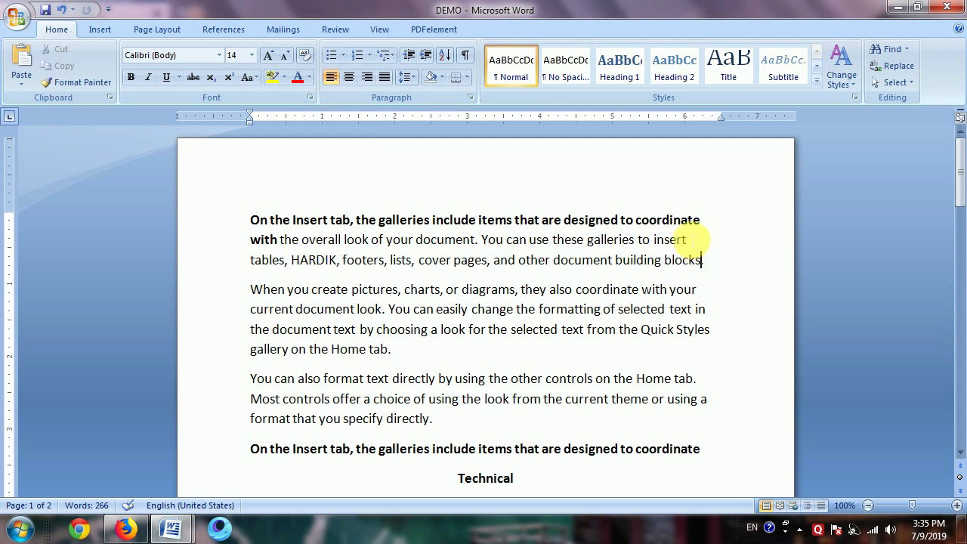
click(691, 243)
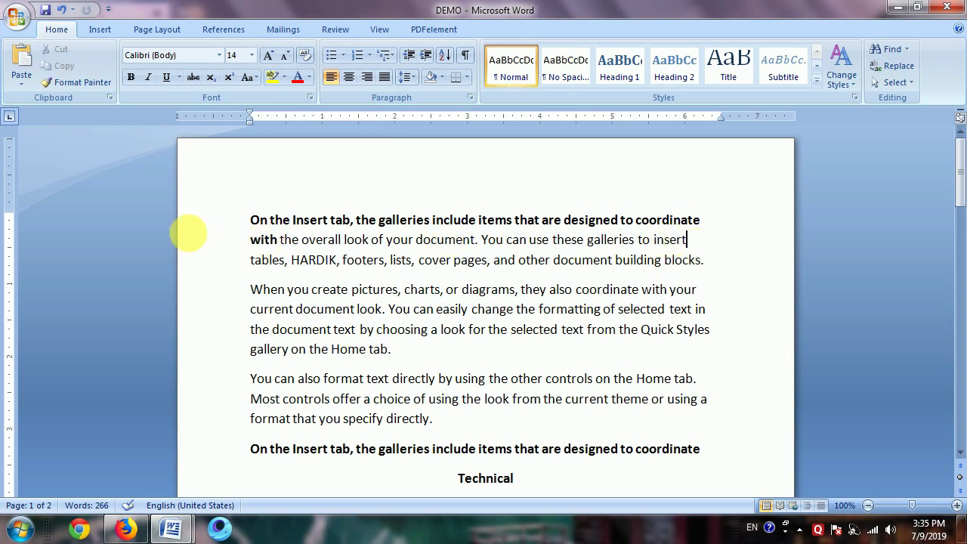
Justify the first three paragraphs of the DEMO text with Ctrl+J
mouse_move(245, 220)
mouse_down()
mouse_move(631, 421)
mouse_move(703, 417)
mouse_up()
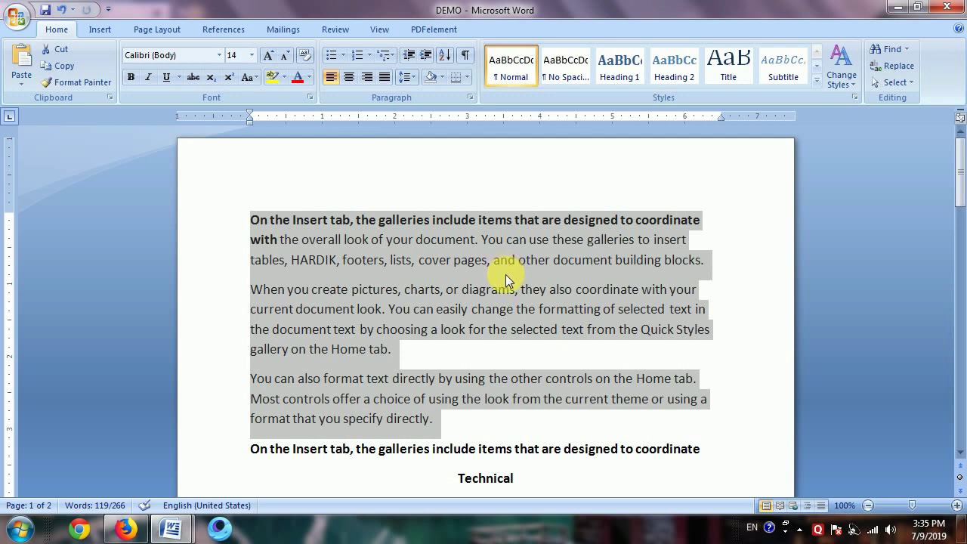
key(ctrl+j)
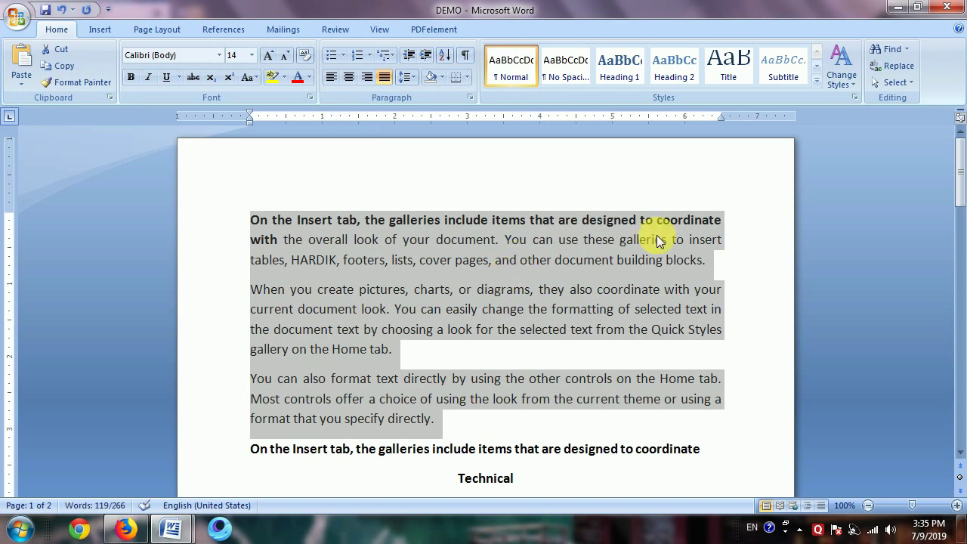
click(732, 273)
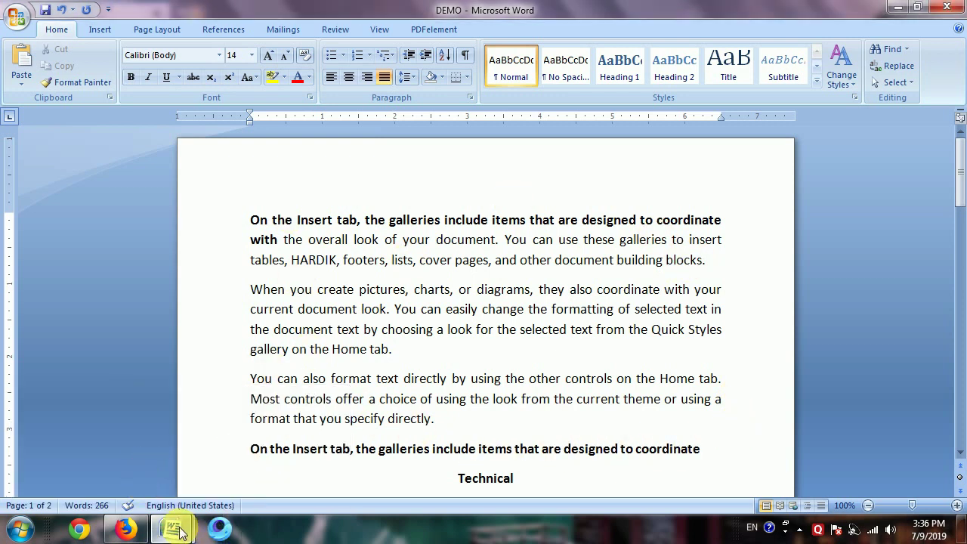
Switch to the A-Z document, then bring Firefox to the front
mouse_move(171, 532)
click(93, 453)
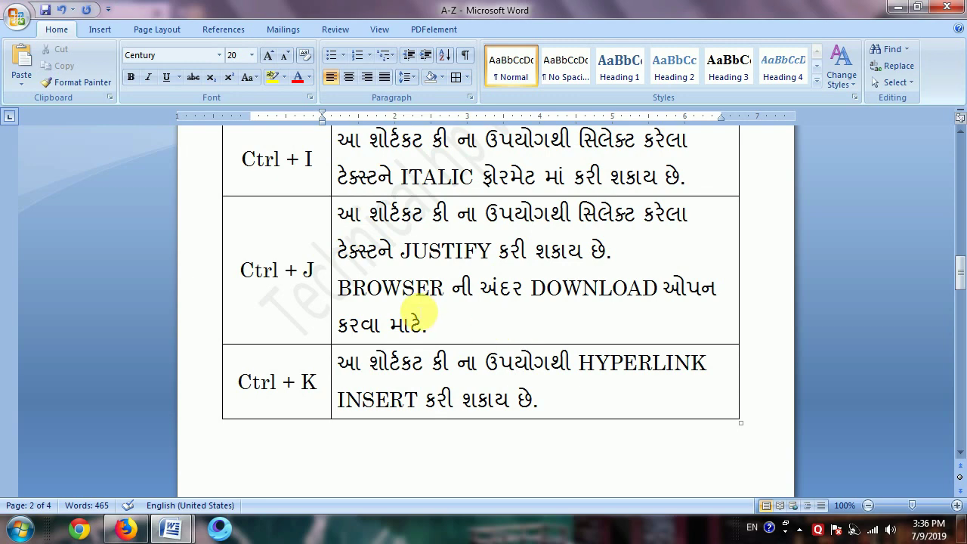
click(123, 531)
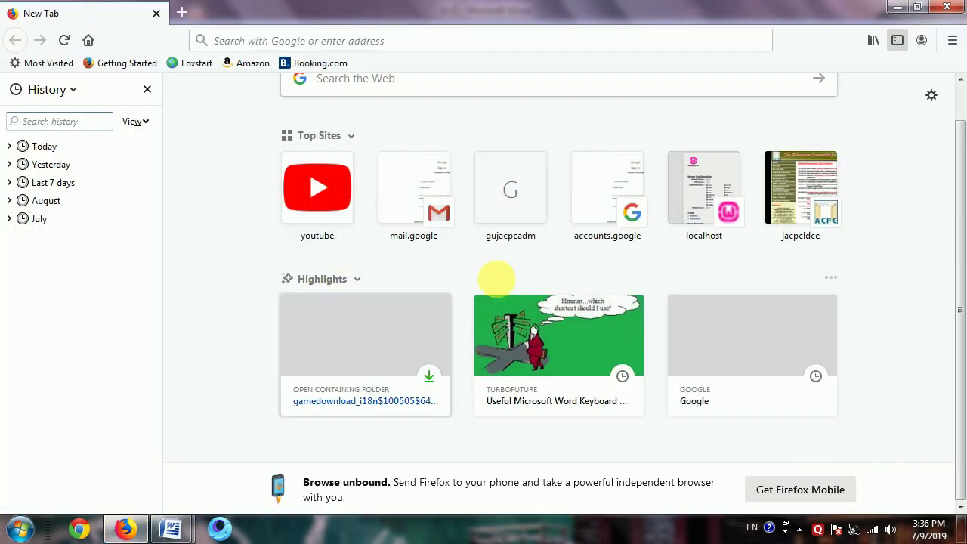
Close the History sidebar, then open the Downloads library with Ctrl+Shift+Y and close it
click(149, 90)
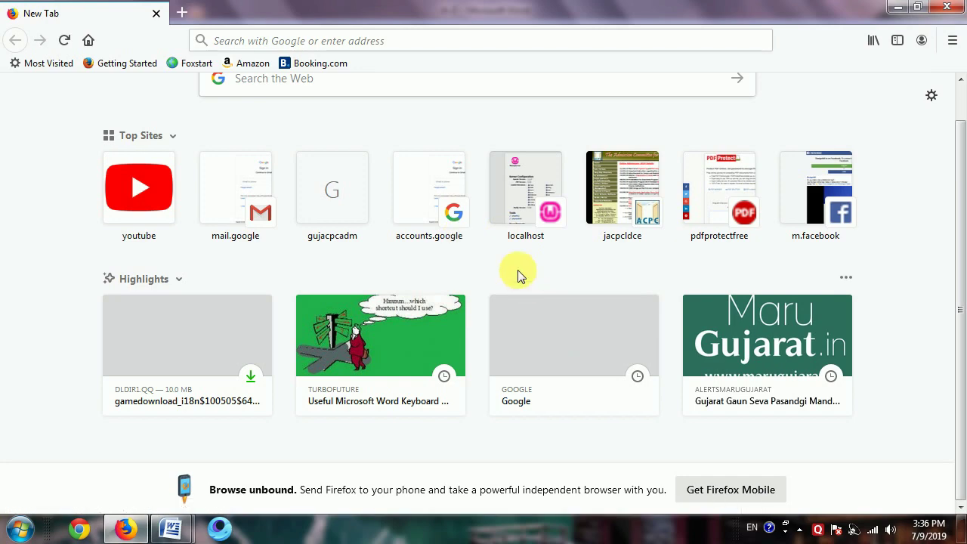
key(ctrl+shift+y)
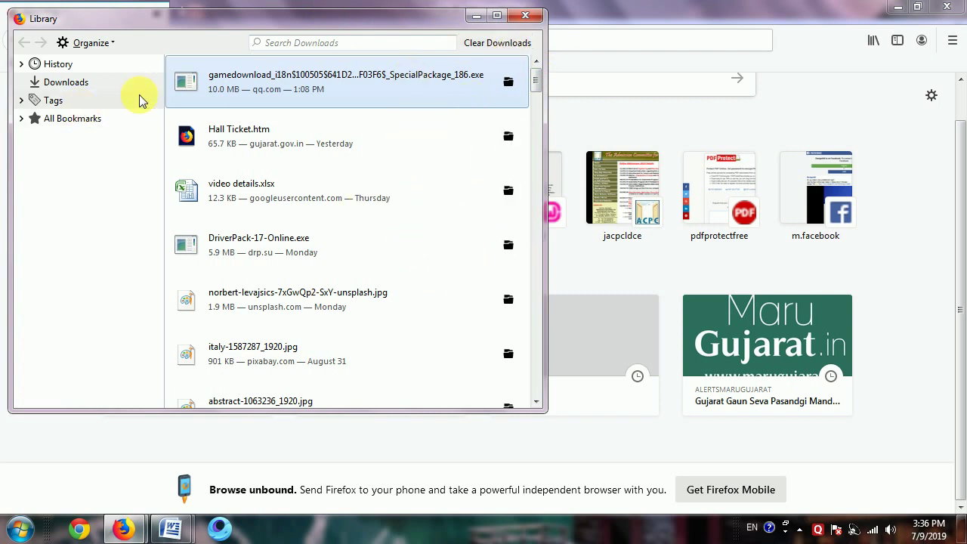
click(527, 16)
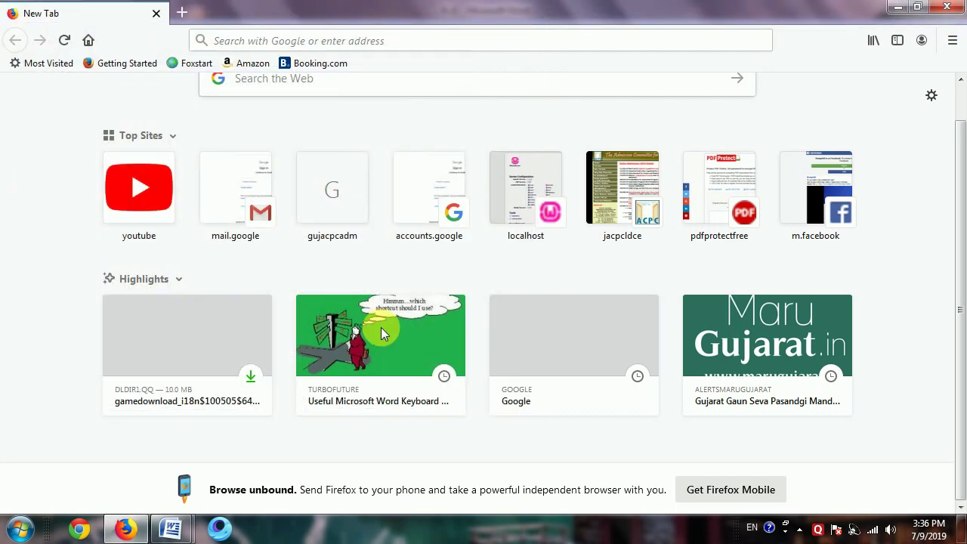
Switch through the A-Z document to DEMO and select the centred word Technical
mouse_move(171, 529)
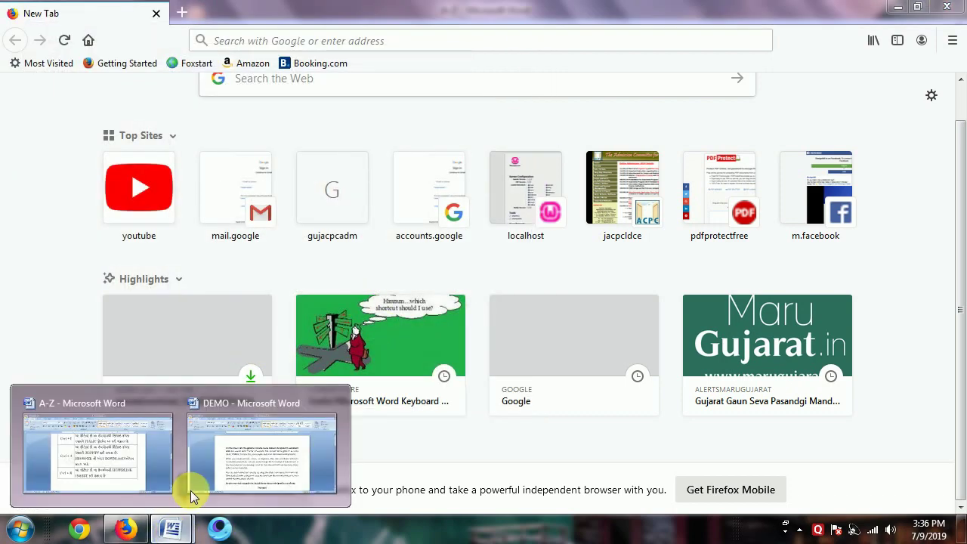
click(111, 470)
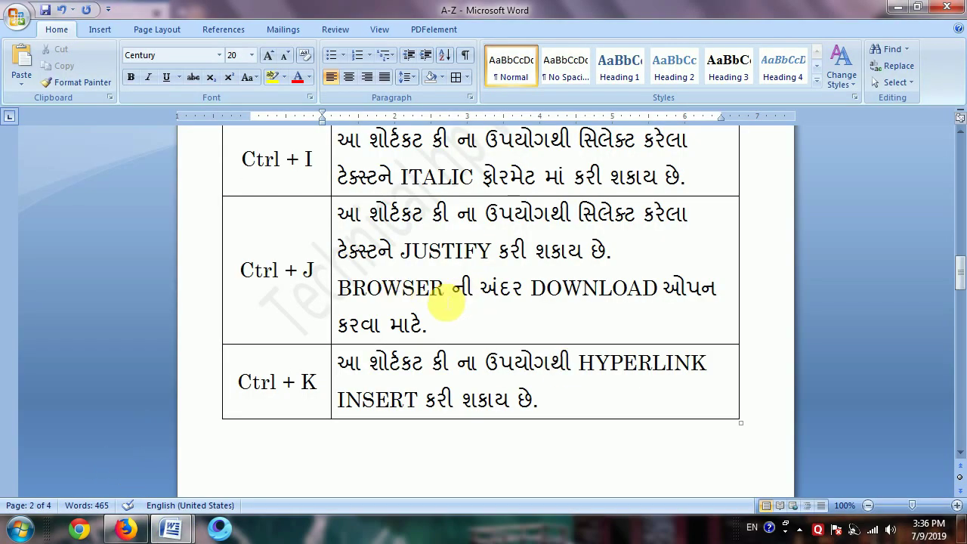
scroll(425, 371, down, 3)
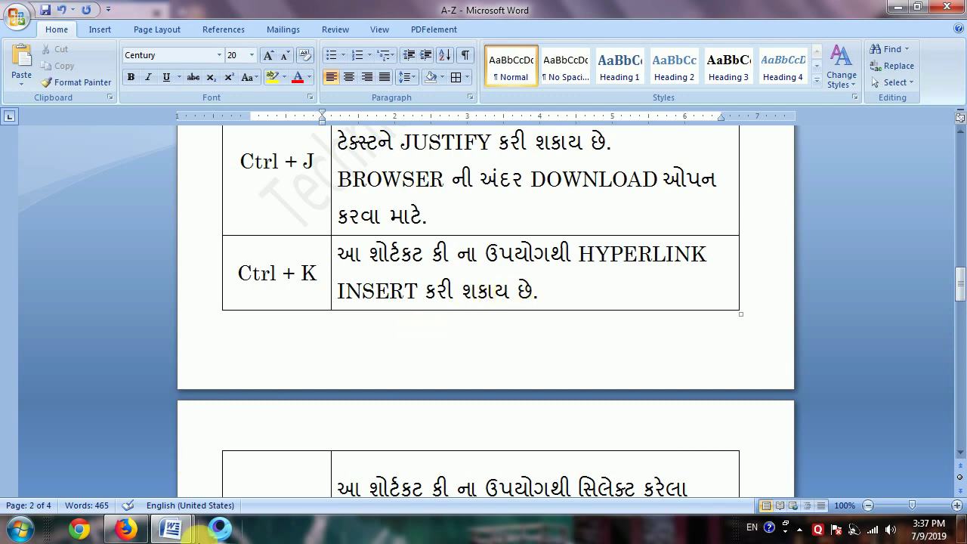
mouse_move(171, 528)
click(237, 464)
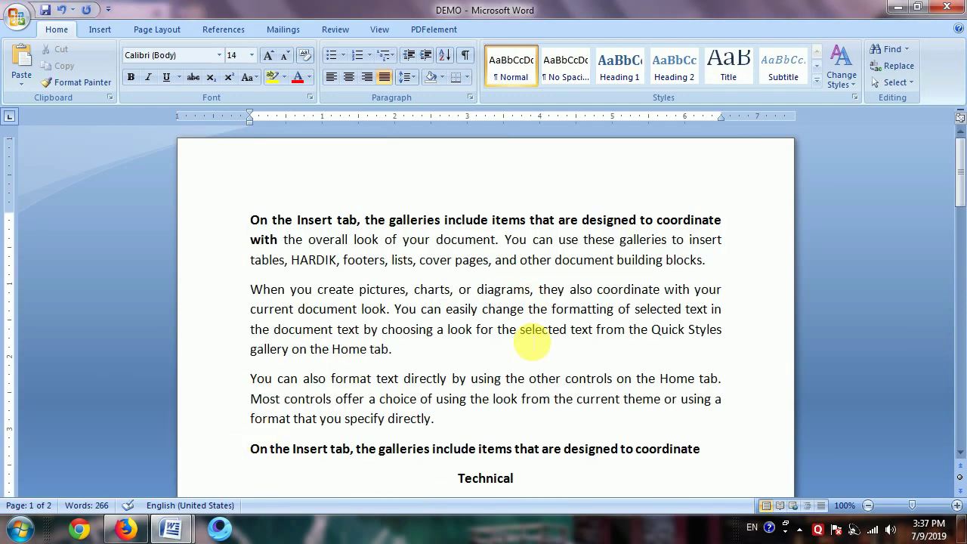
scroll(529, 339, down, 3)
click(528, 335)
drag(513, 335, 453, 334)
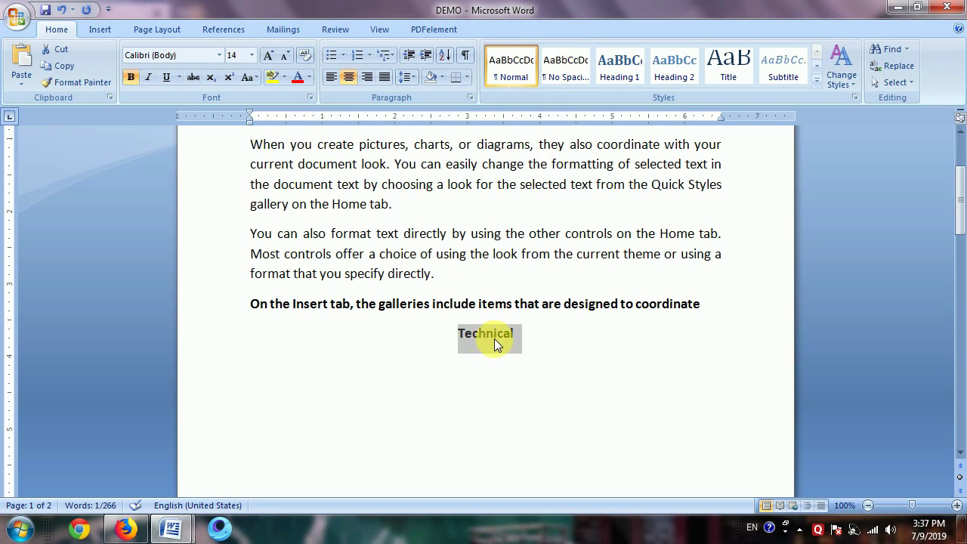
Hyperlink the word 'Technical' in DEMO to the keyboard.png image using Ctrl+K
key(ctrl+k)
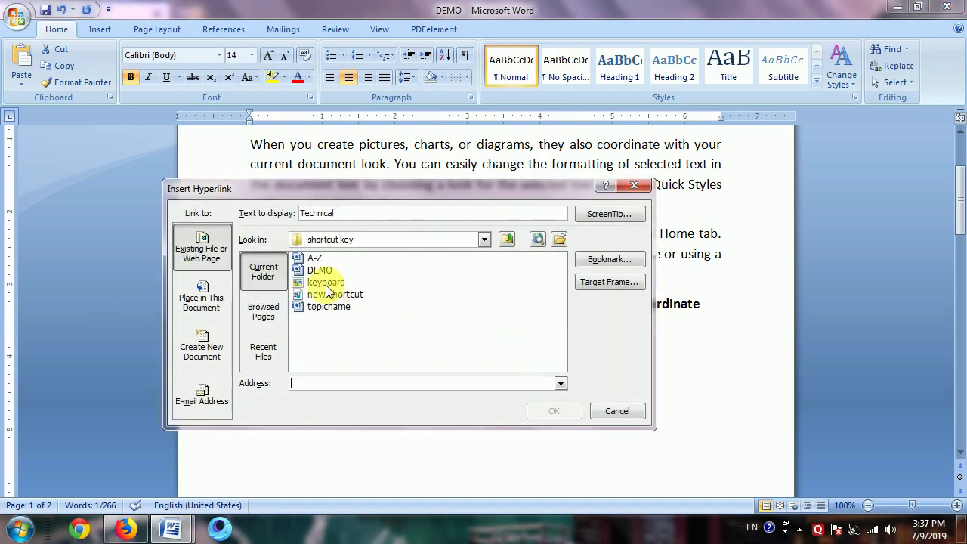
click(326, 285)
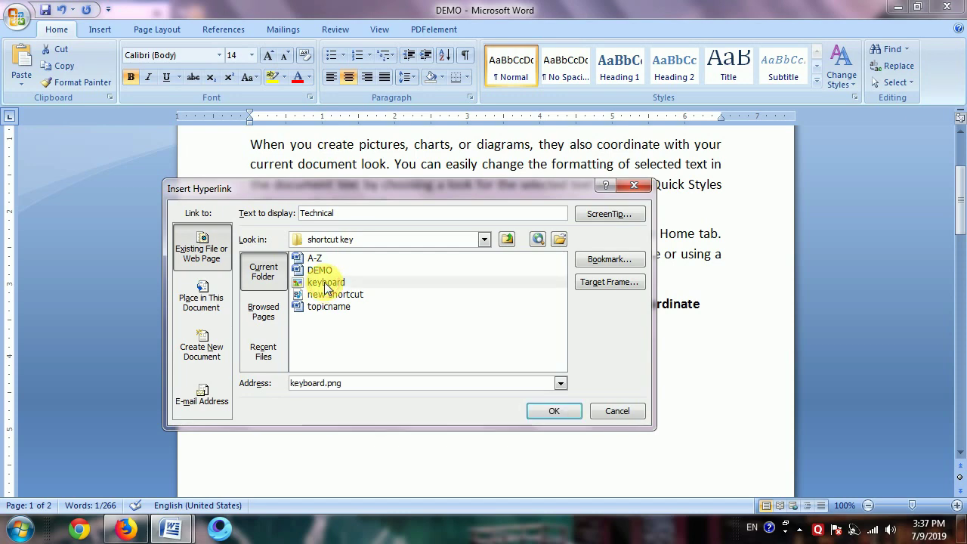
click(571, 410)
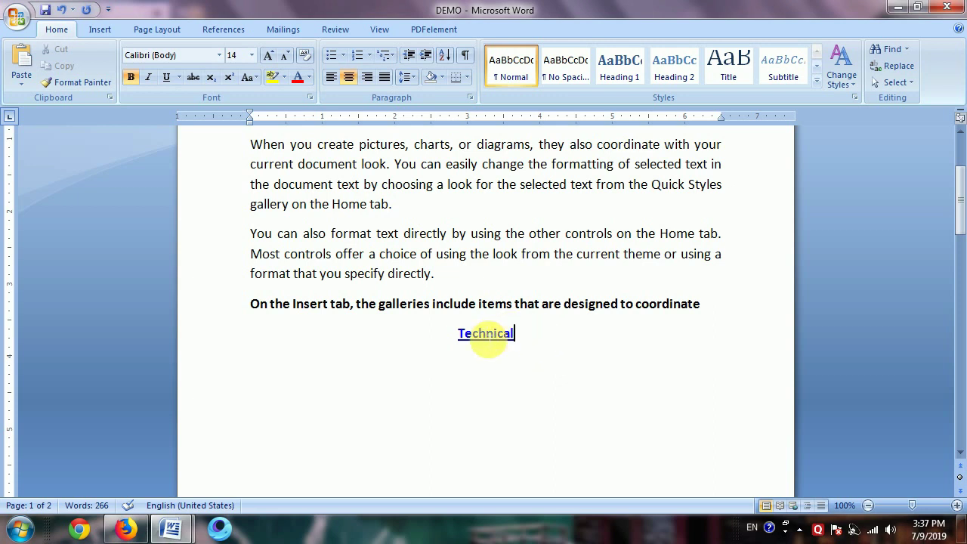
mouse_move(490, 340)
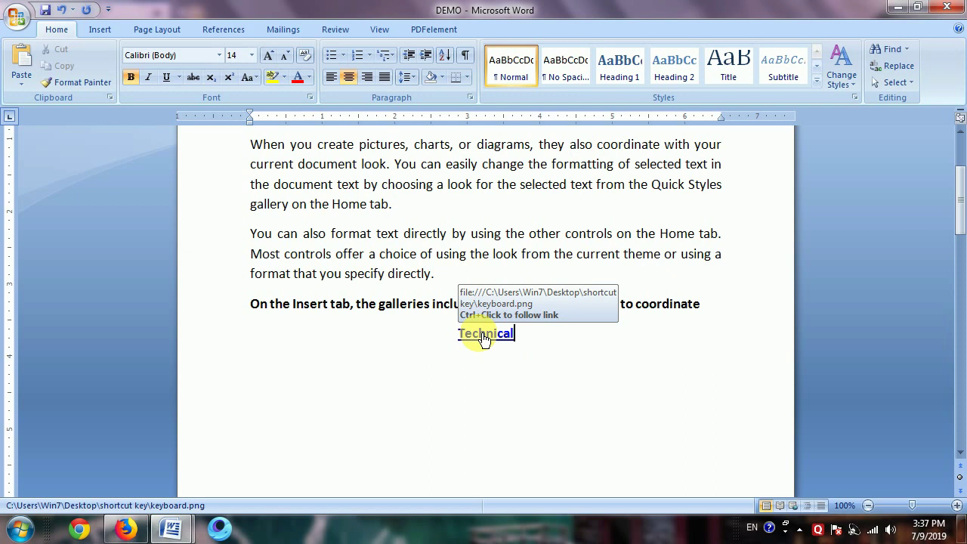
Follow the Technical link to view keyboard.png, close the viewer, and return to A-Z
ctrl+click(483, 339)
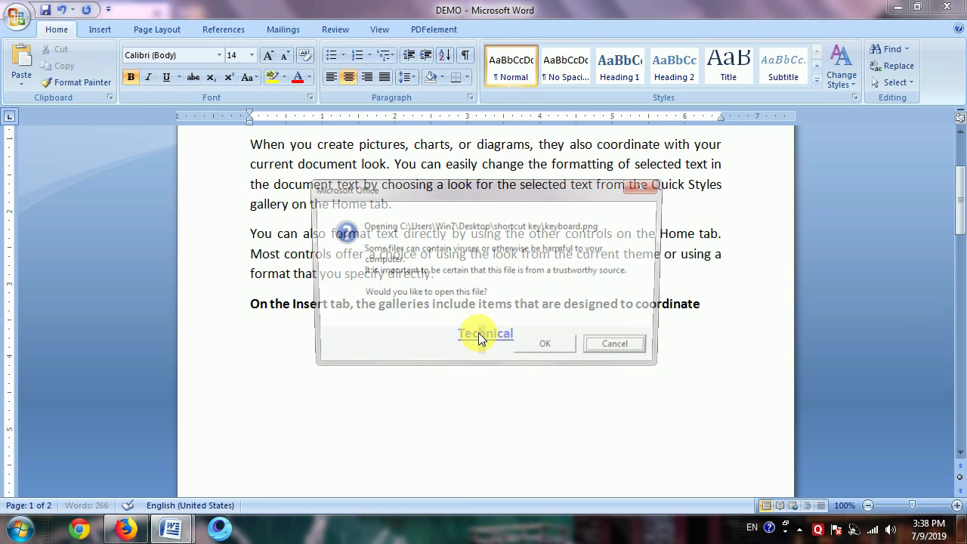
click(549, 349)
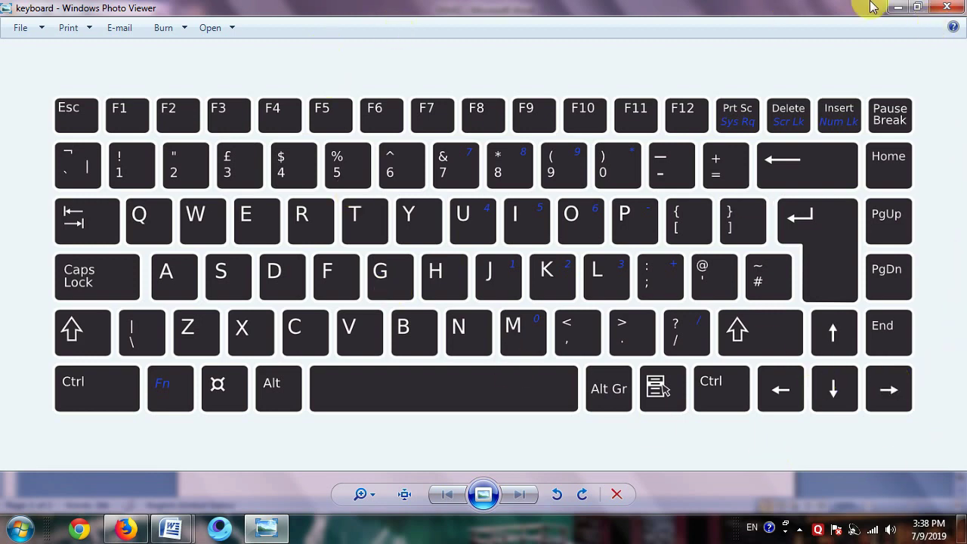
click(947, 7)
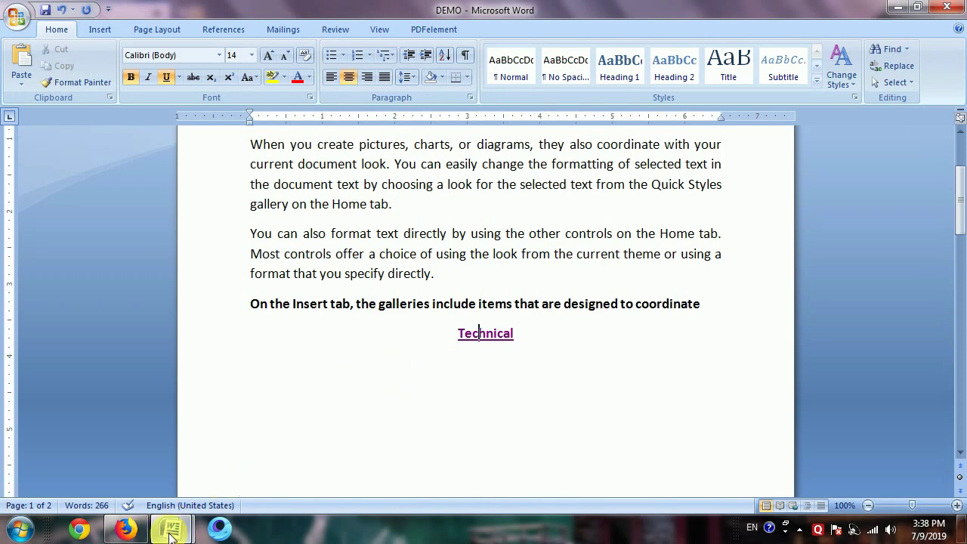
mouse_move(170, 529)
click(130, 467)
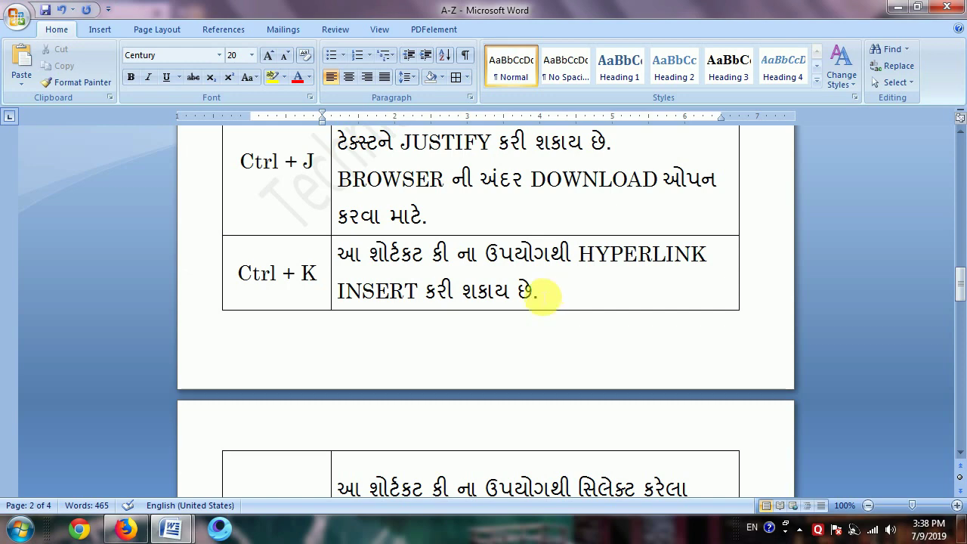
Scroll the A-Z table down to the Ctrl + L row, then switch to DEMO
scroll(607, 298, down, 5)
scroll(604, 289, down, 3)
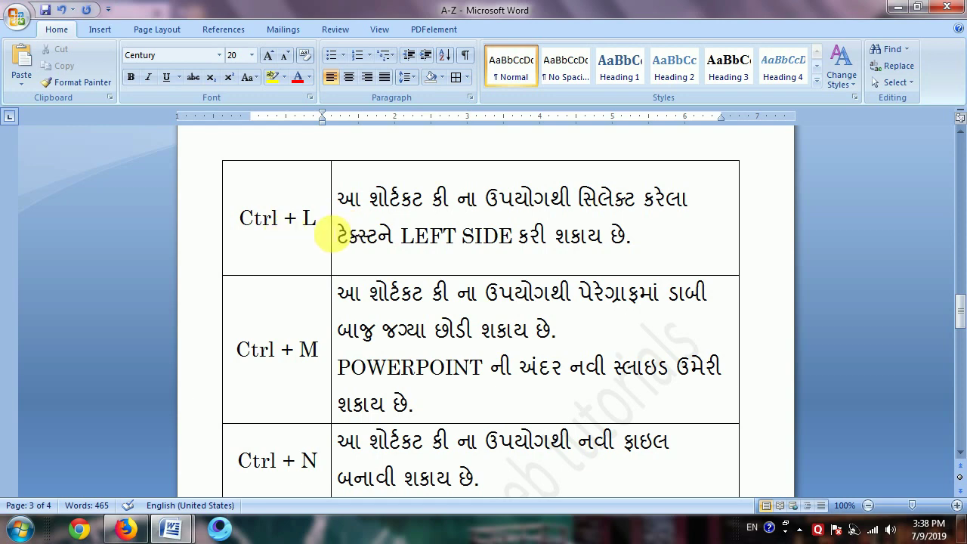
mouse_move(178, 527)
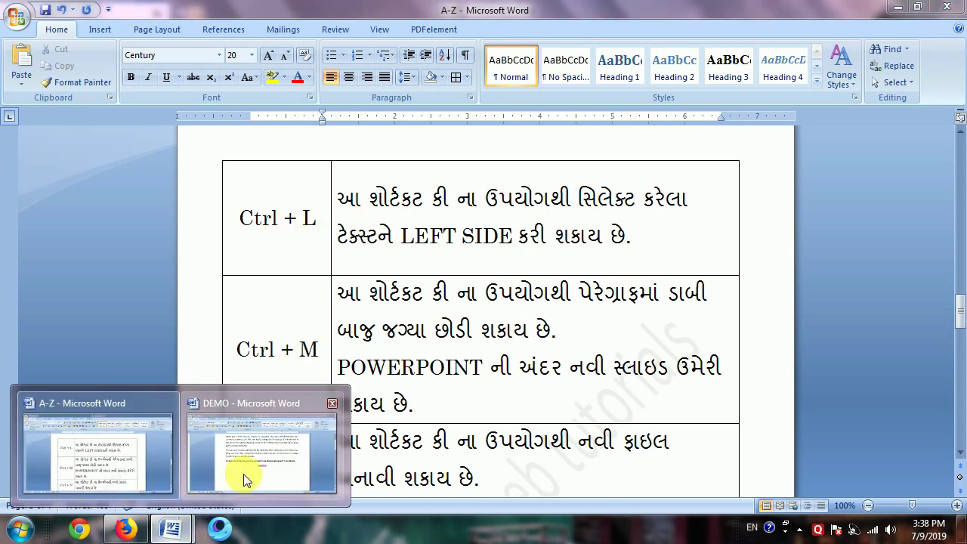
click(244, 473)
Add a 'Technical hp web tutorials' line below Technical and left-align it with Ctrl+L
click(557, 339)
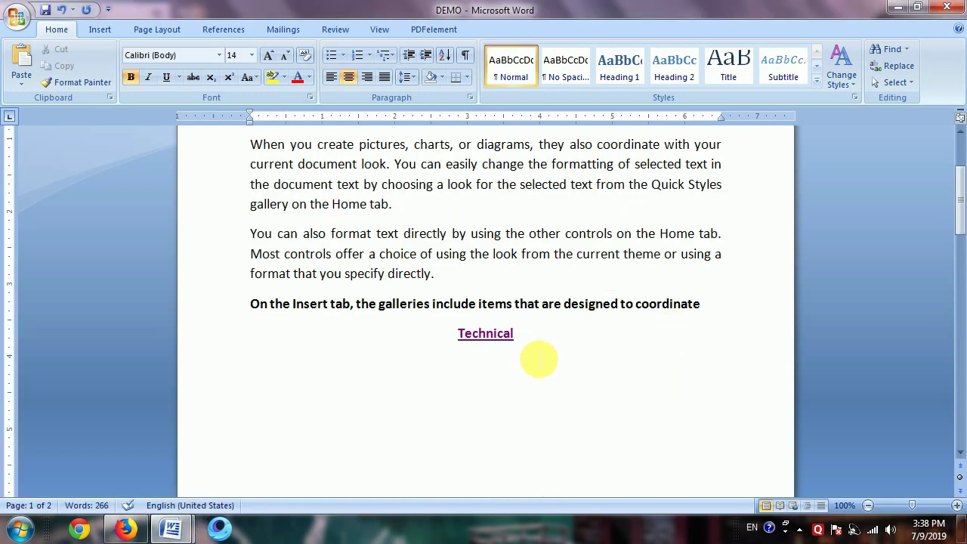
key(Return)
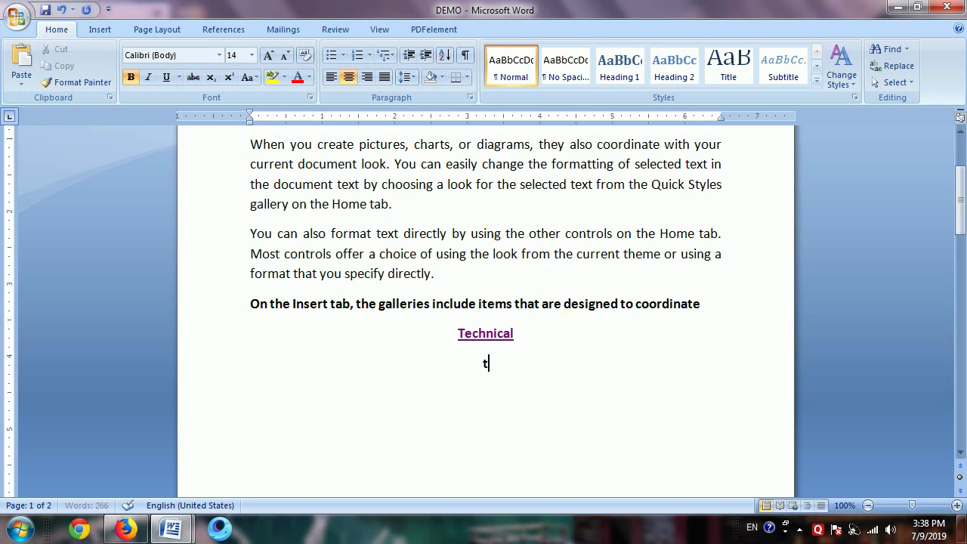
text(te)
key(BackSpace)
key(BackSpace)
text(Te)
text(chnica)
text(l hp w)
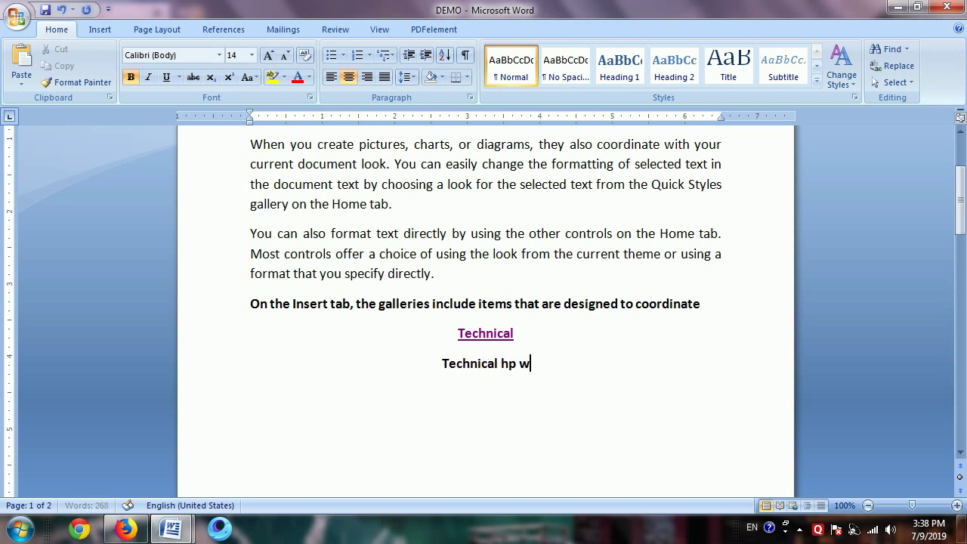
text(eb t)
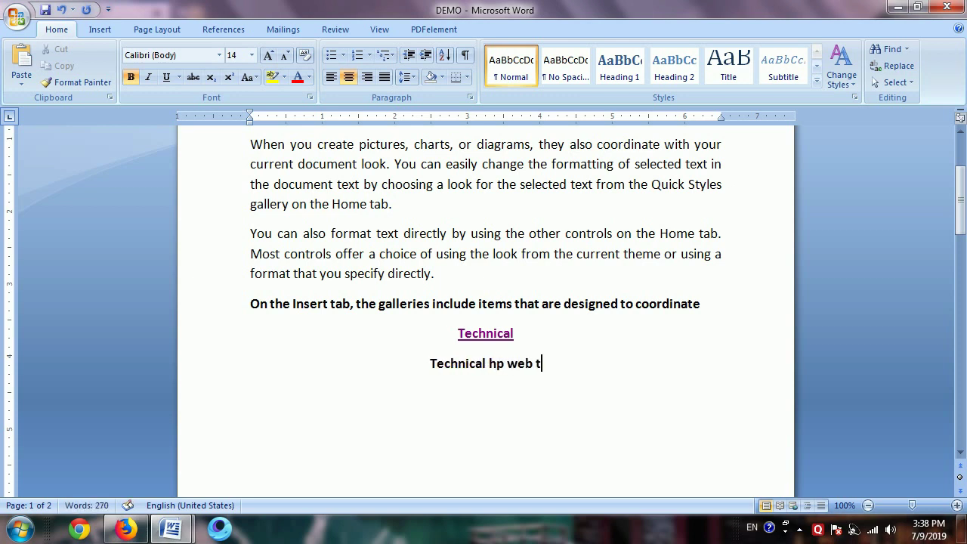
text(utorials)
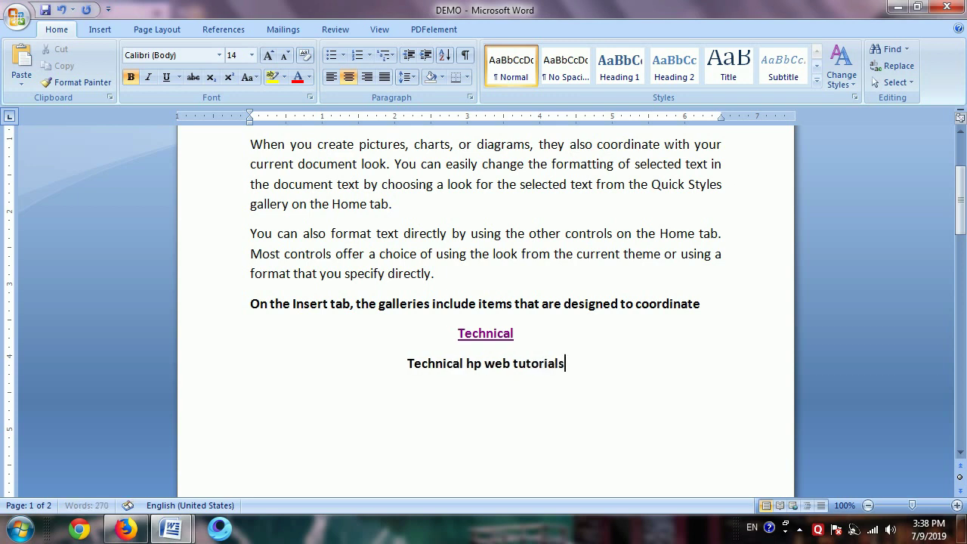
key(Return)
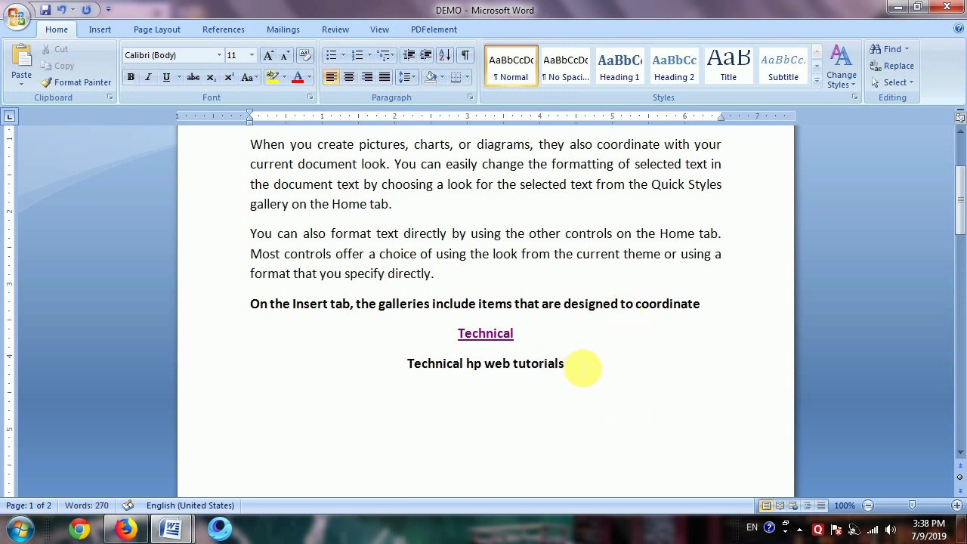
drag(578, 366, 378, 363)
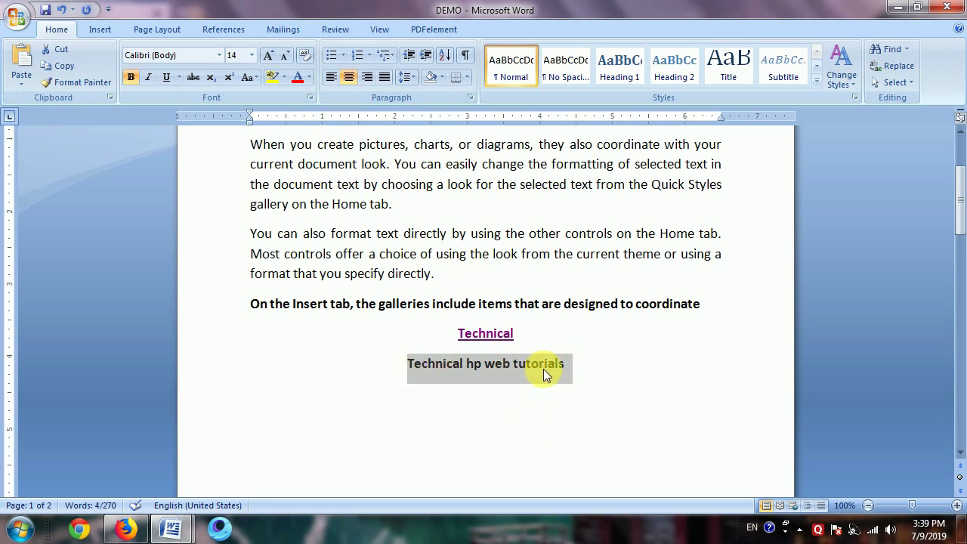
key(ctrl+l)
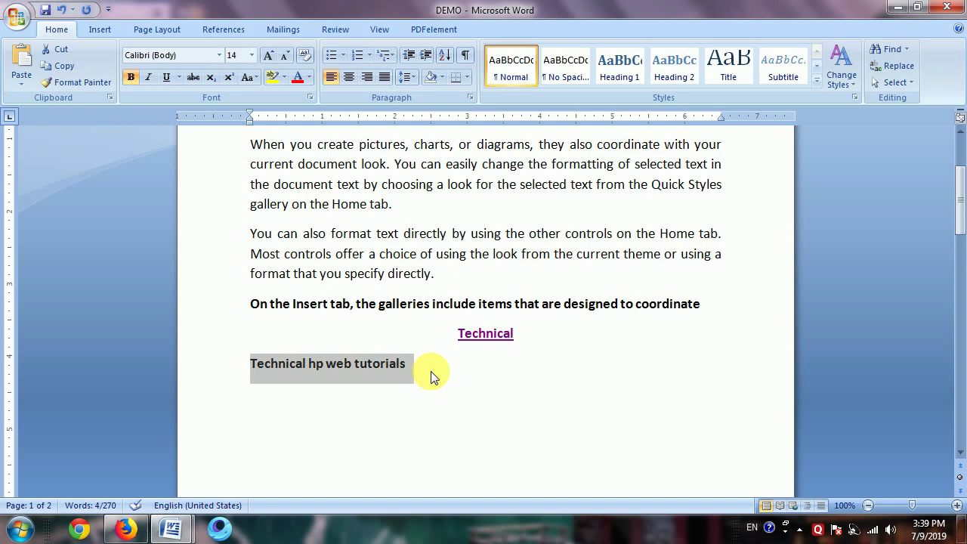
Switch to A-Z and scroll the table down to the Ctrl + M row
mouse_move(171, 529)
click(123, 470)
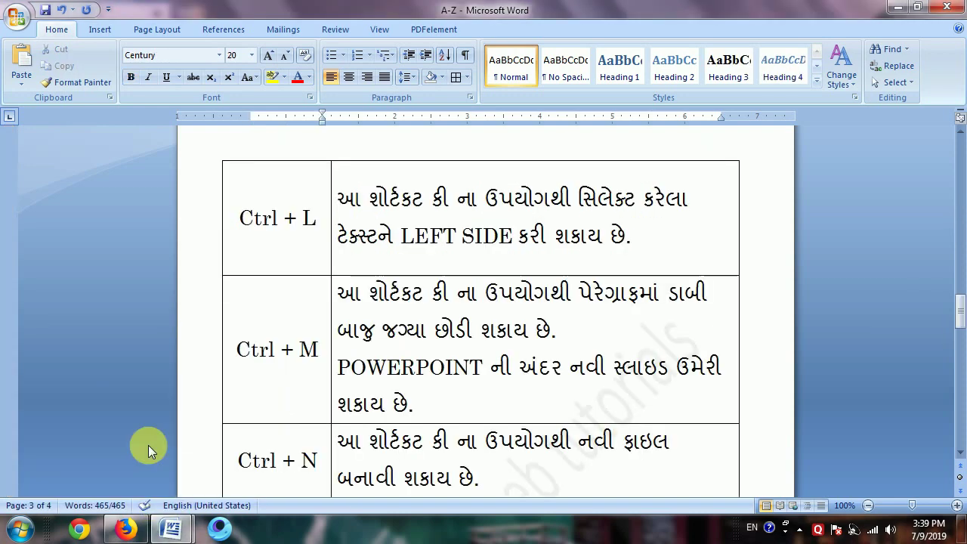
click(452, 395)
scroll(452, 394, down, 1)
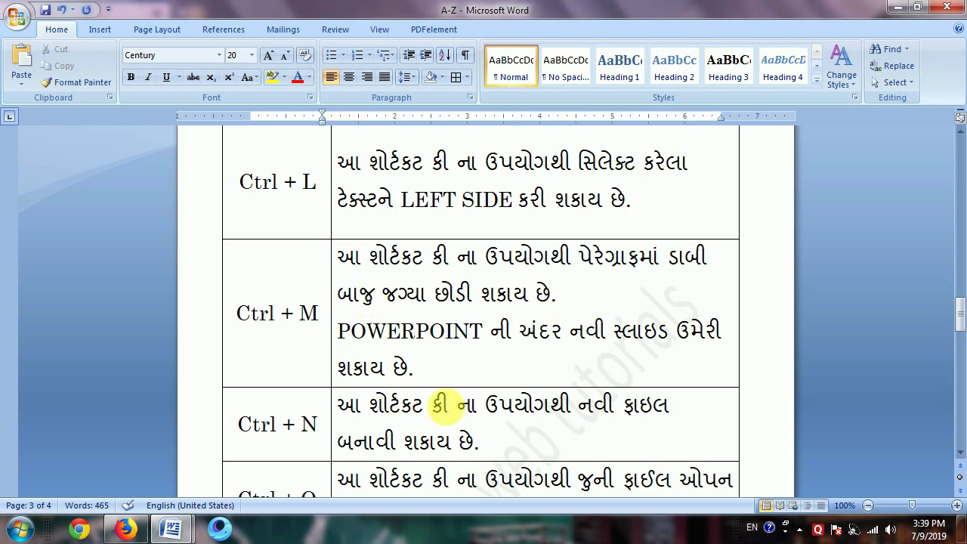
Back in DEMO, indent the first paragraph from the left with Ctrl+M and select it
mouse_move(161, 536)
click(257, 465)
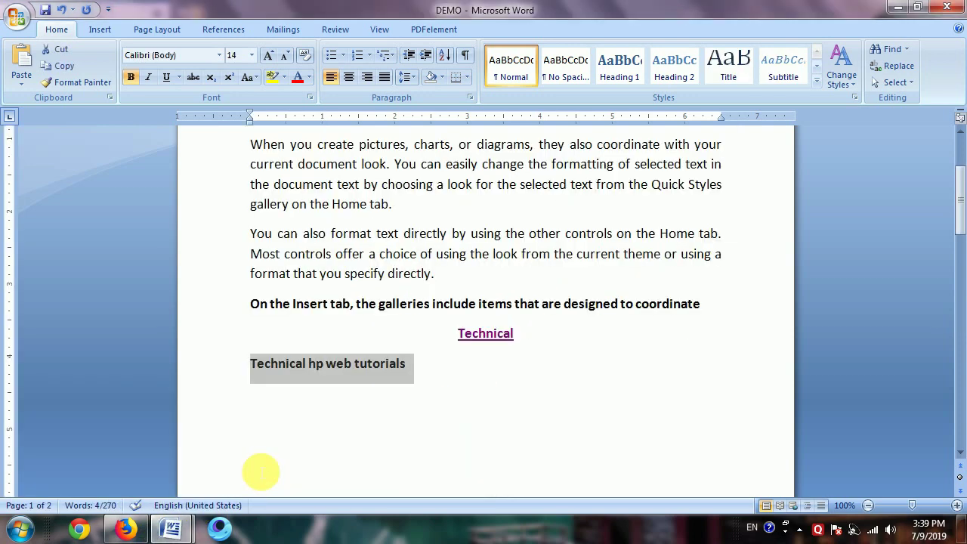
scroll(520, 337, up, 4)
click(251, 220)
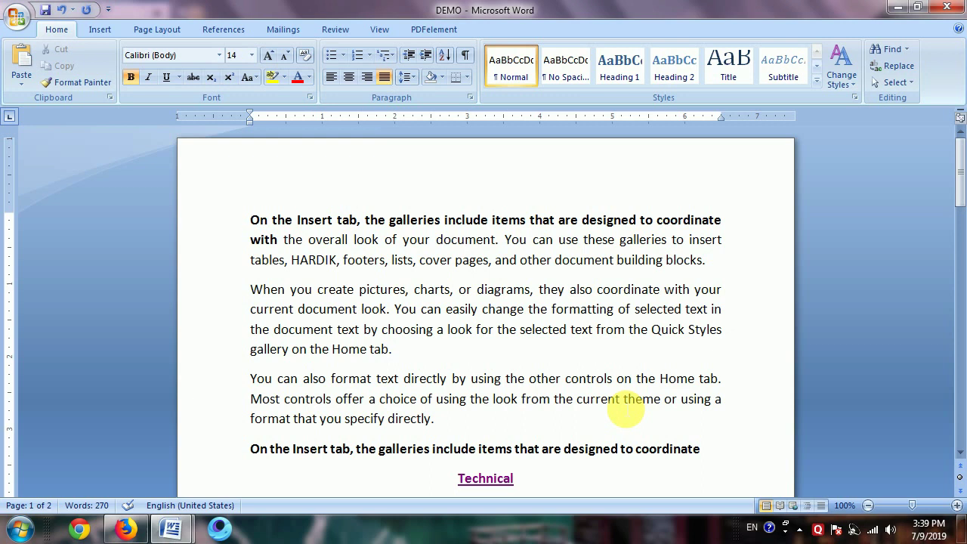
key(ctrl+m)
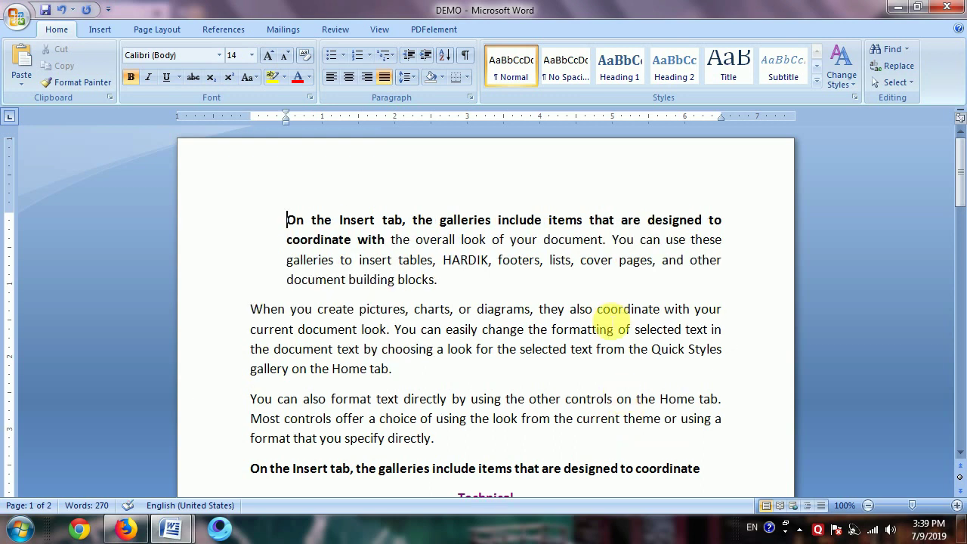
drag(456, 287, 275, 234)
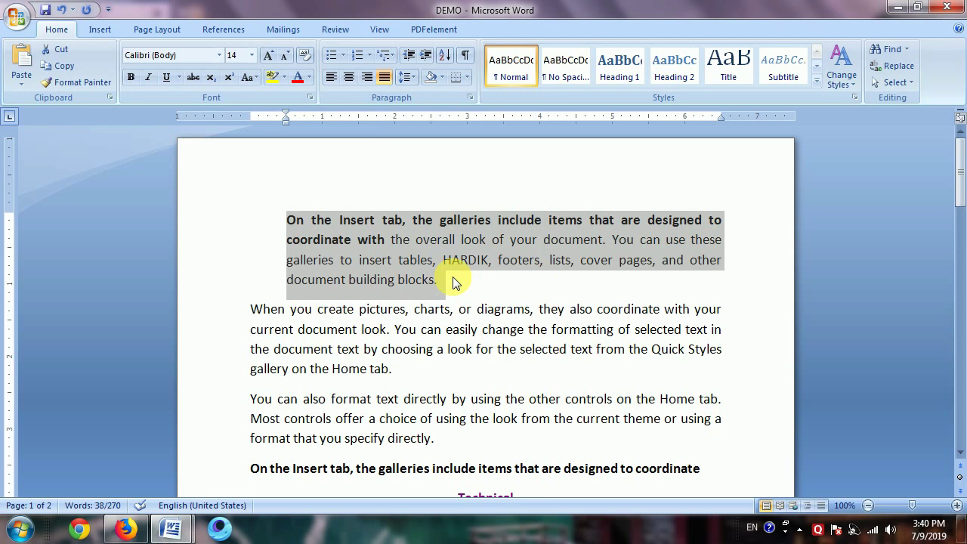
click(171, 529)
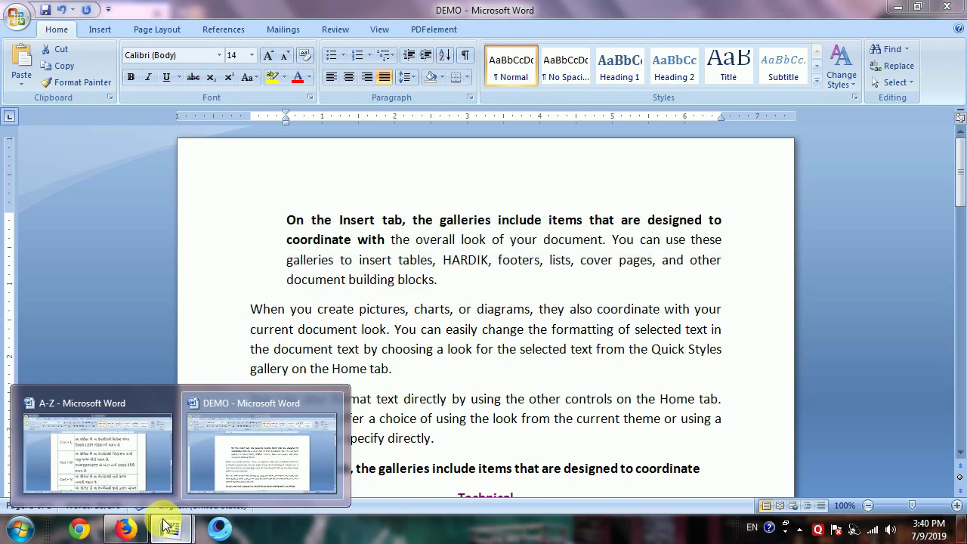
Glance at A-Z, return to DEMO's first paragraph, and create blank Document2 with Ctrl+N
click(116, 472)
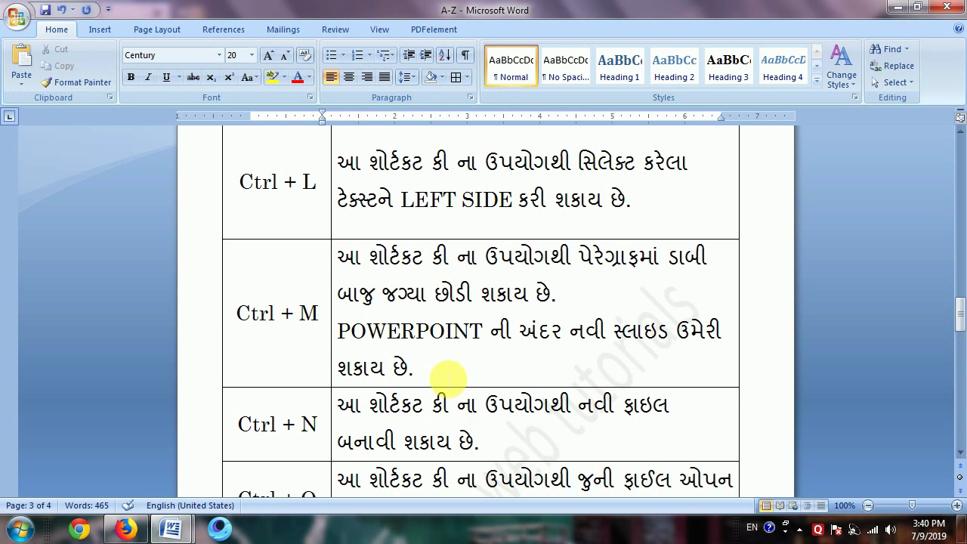
scroll(438, 380, down, 3)
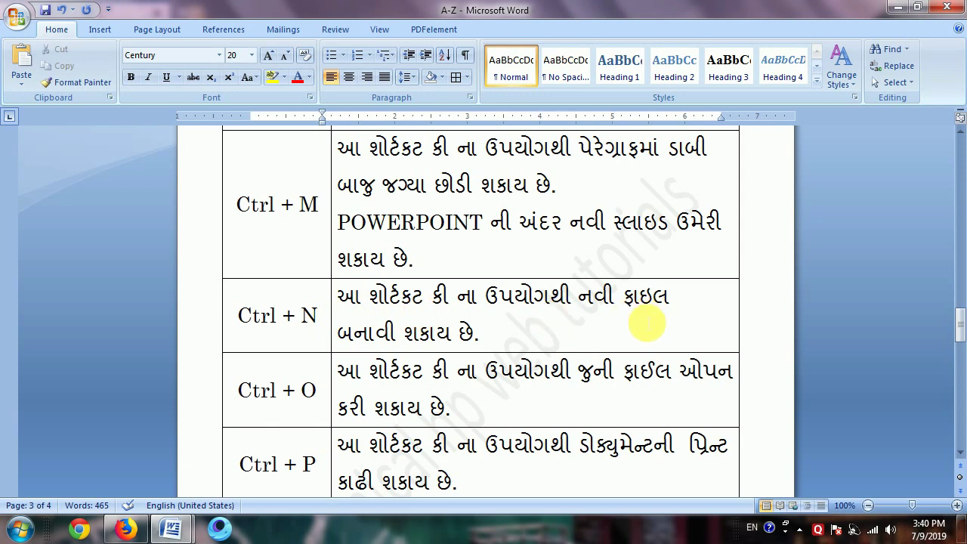
click(172, 528)
click(238, 465)
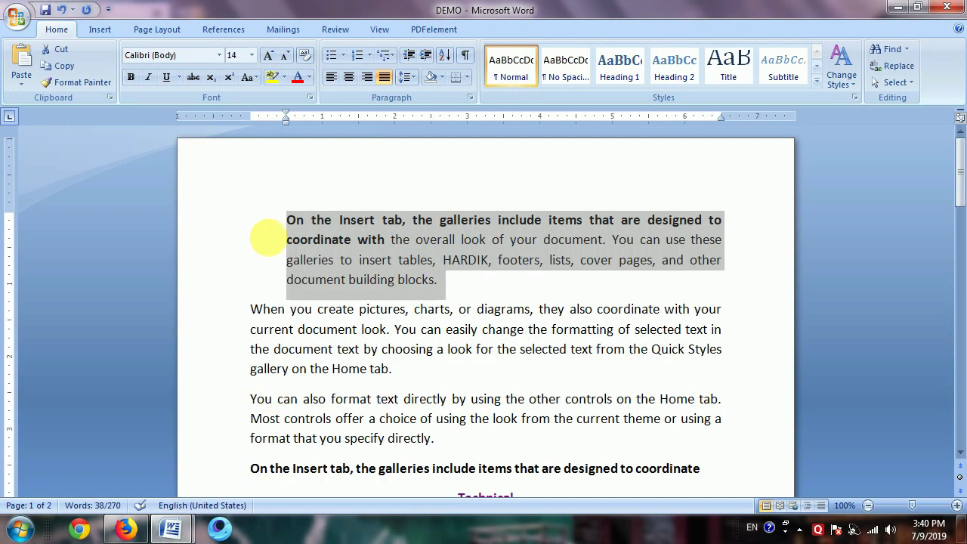
click(255, 226)
click(288, 239)
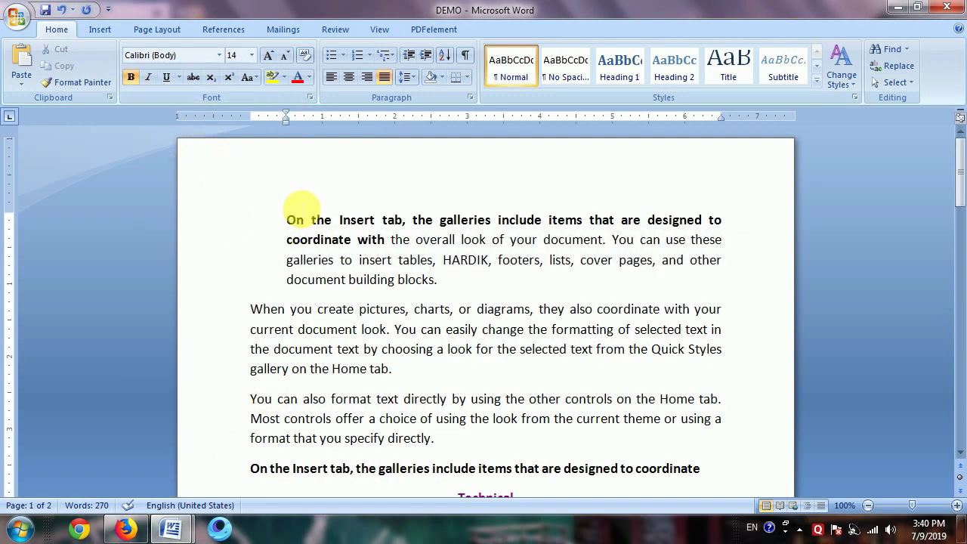
key(ctrl+n)
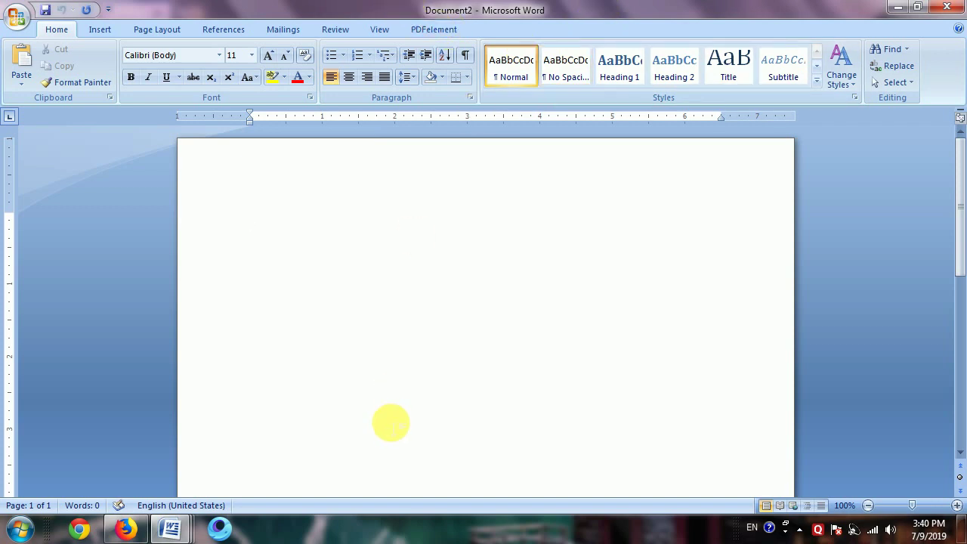
In A-Z at the Ctrl + O row, open the Open dialog, select topicname, then cancel
click(171, 530)
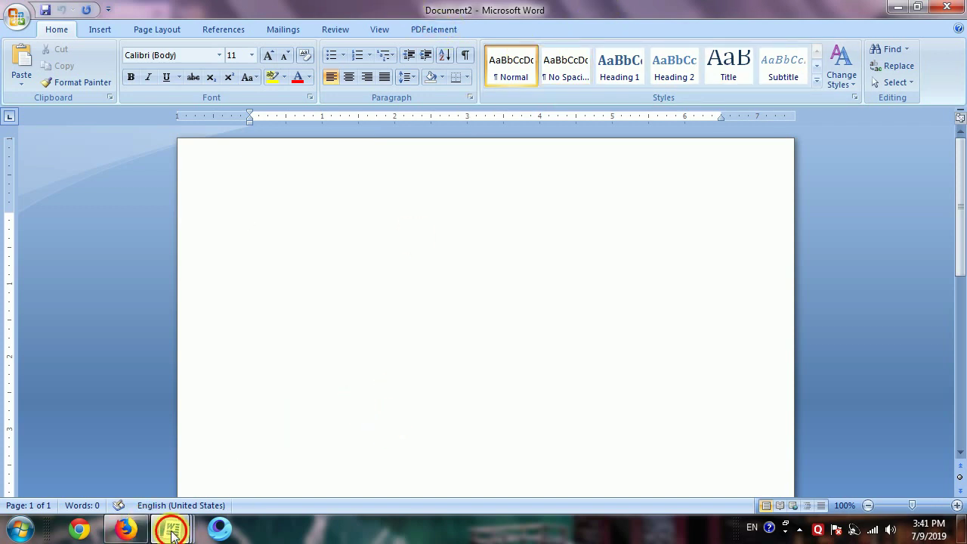
click(123, 459)
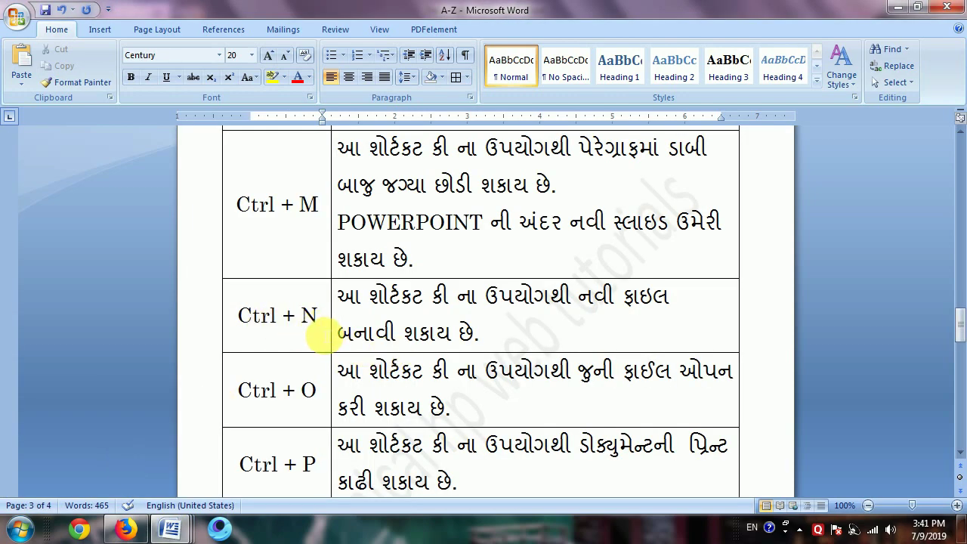
scroll(408, 371, down, 3)
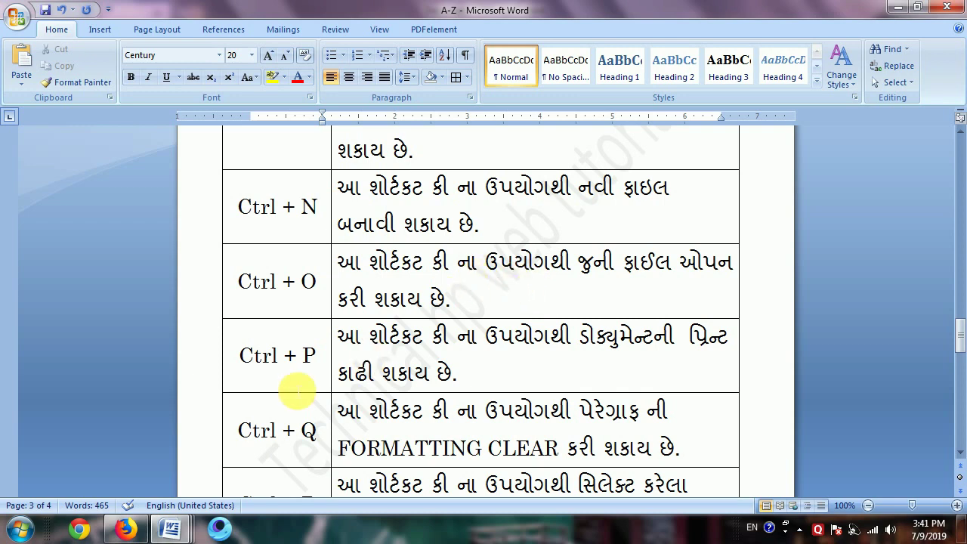
key(ctrl+o)
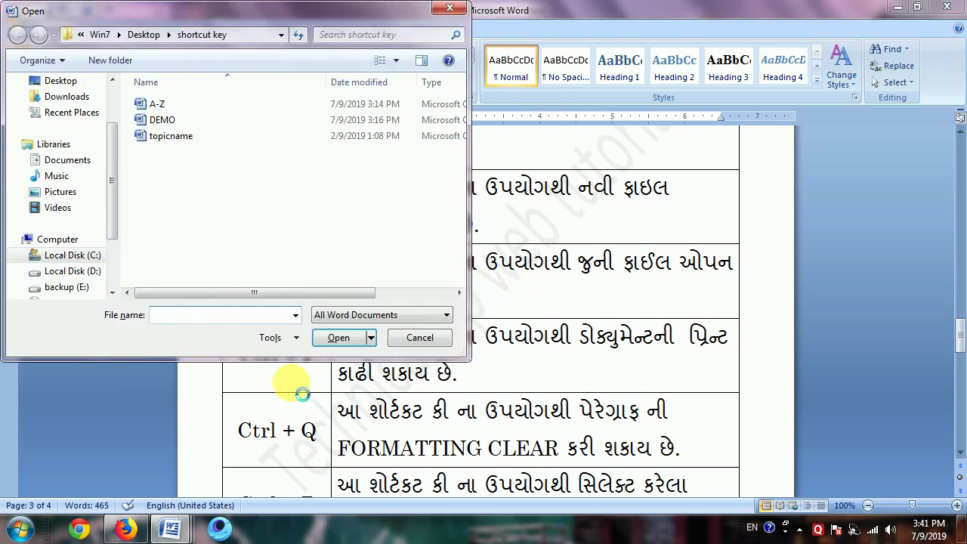
click(182, 138)
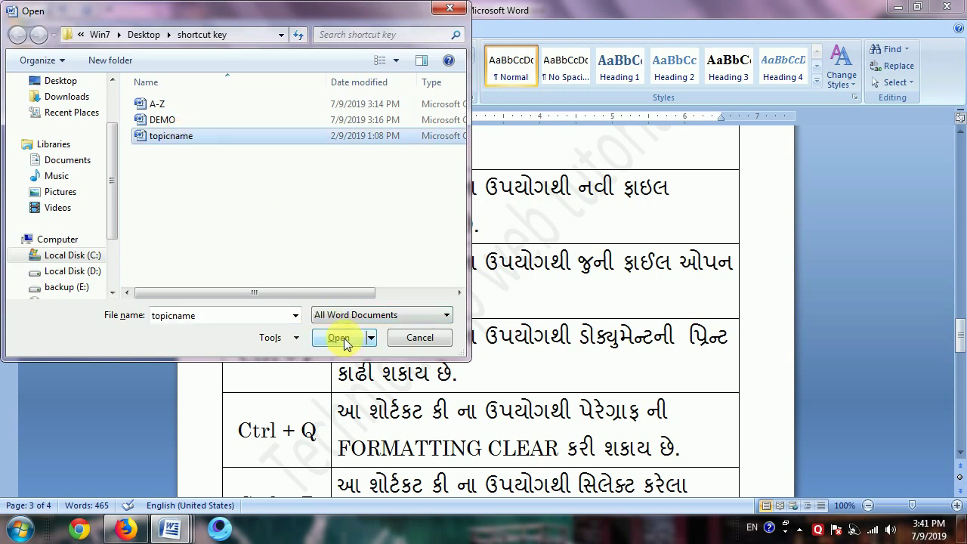
click(432, 339)
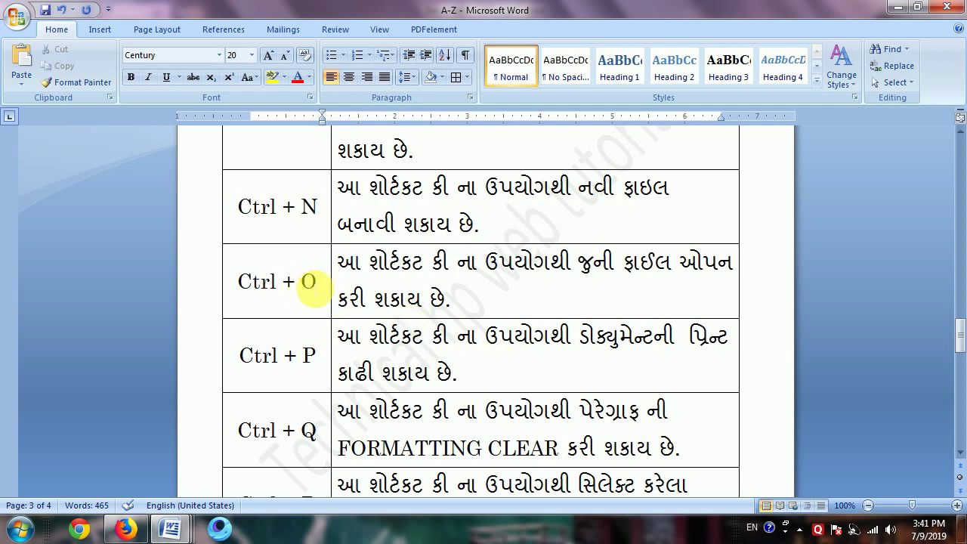
scroll(466, 411, down, 2)
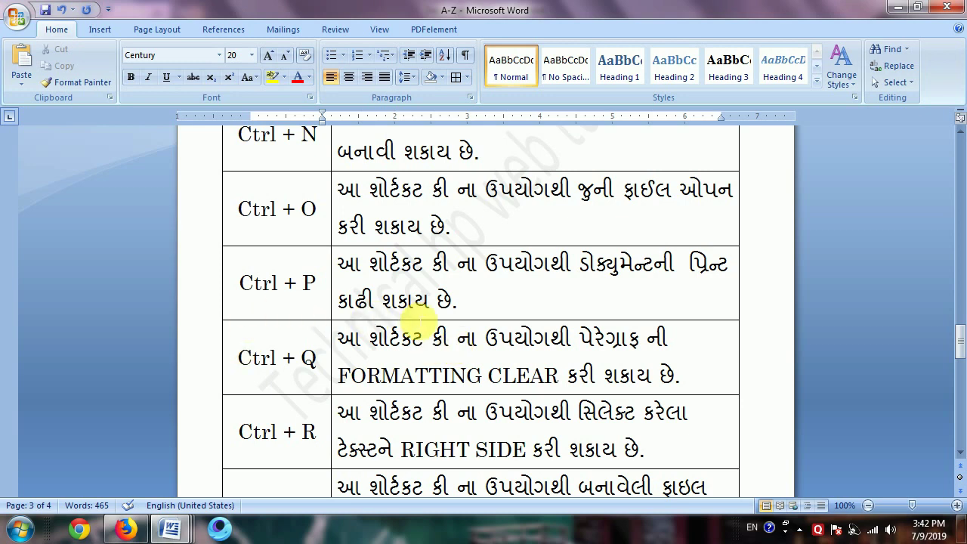
scroll(443, 302, up, 4)
scroll(464, 317, down, 3)
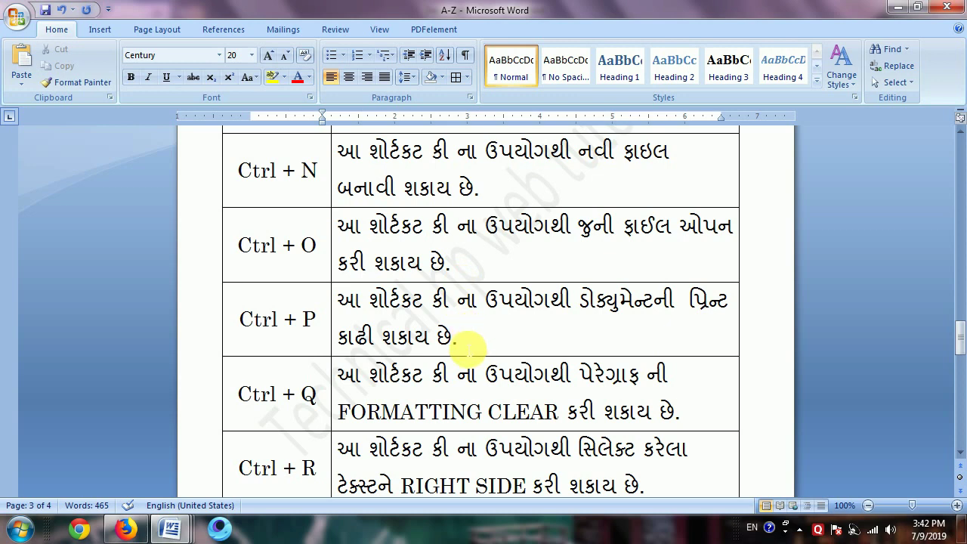
key(ctrl+p)
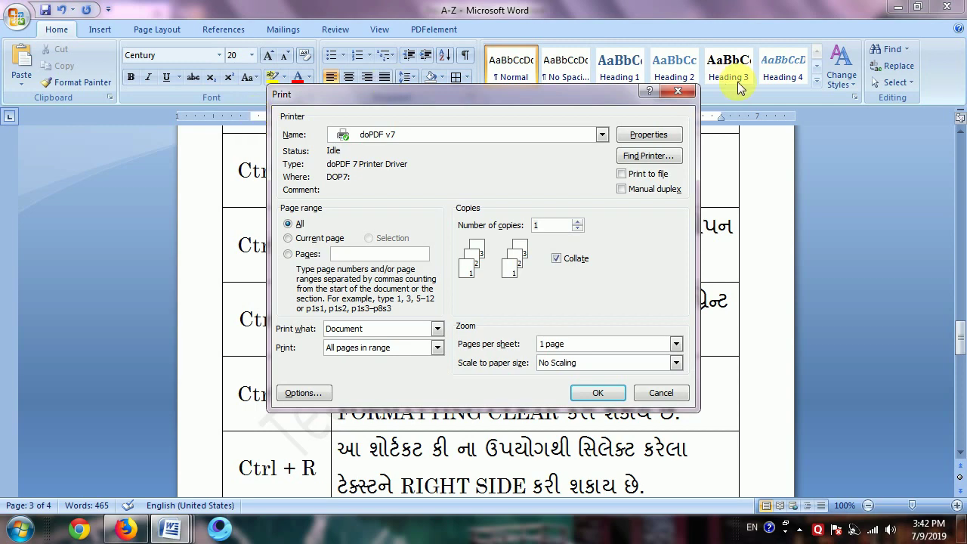
click(685, 91)
scroll(456, 336, down, 3)
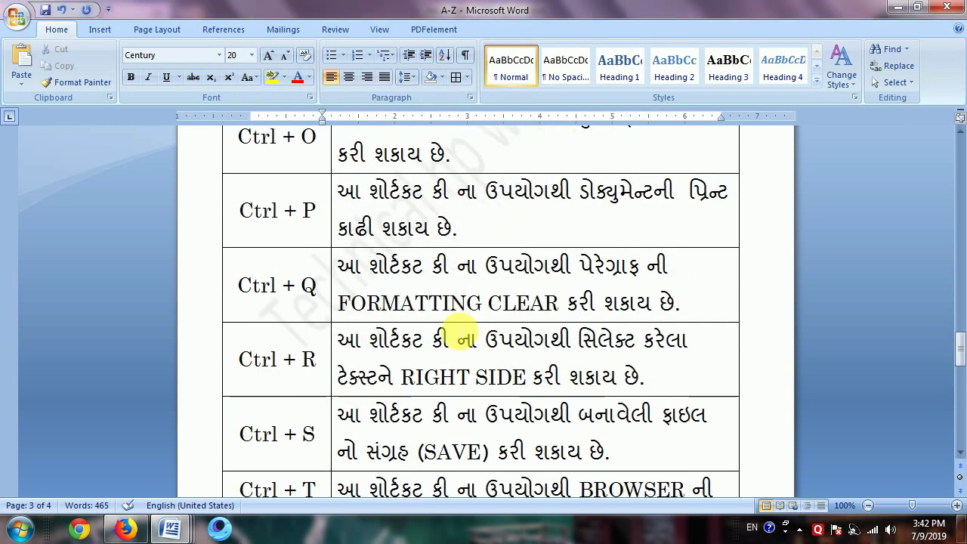
Scroll the A-Z table from the Ctrl + Q cell to its Ctrl + Z end and click below it
click(280, 291)
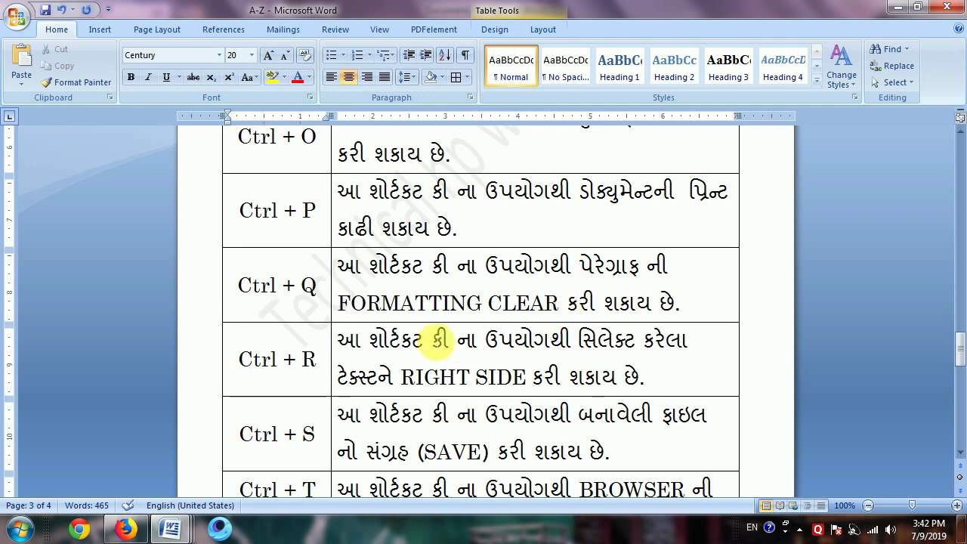
scroll(438, 340, down, 2)
scroll(435, 340, down, 5)
scroll(432, 339, down, 4)
scroll(429, 340, down, 1)
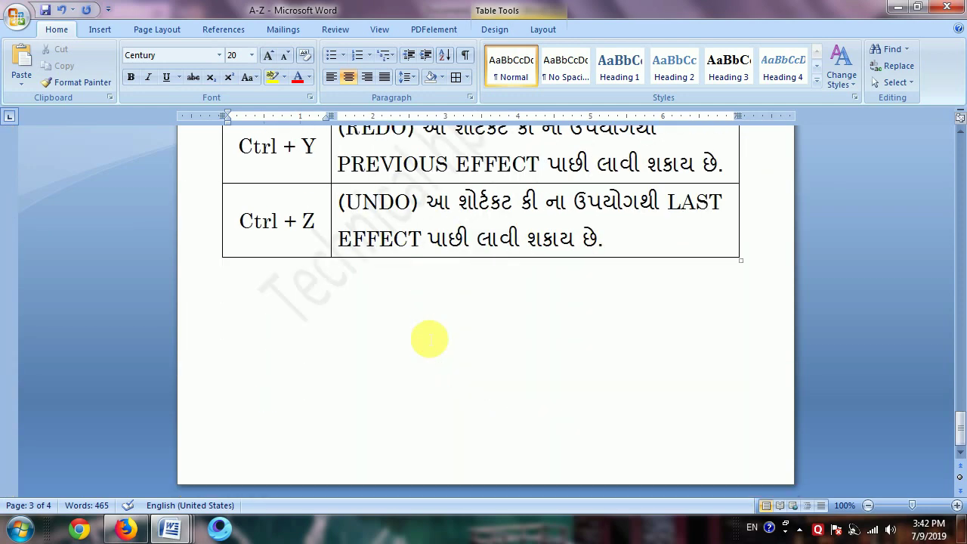
click(339, 323)
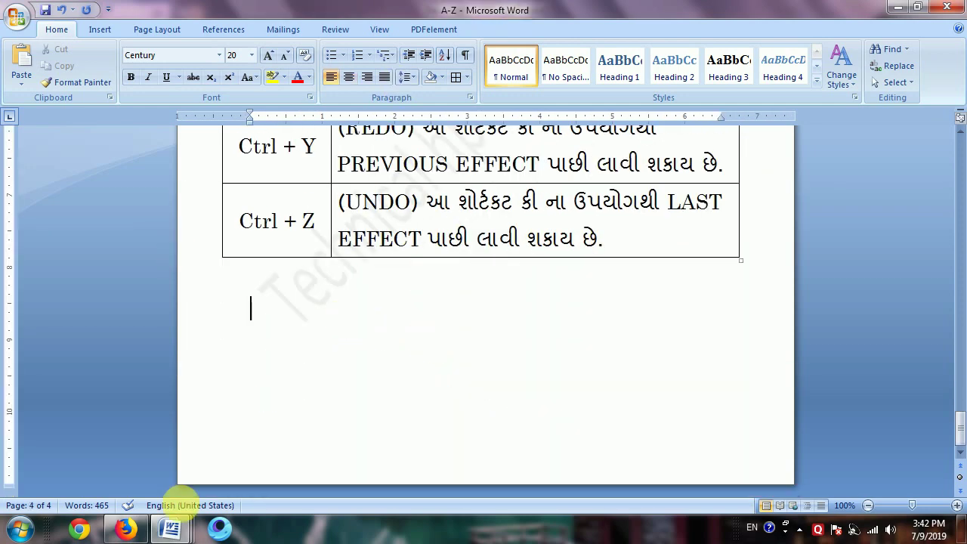
Copy DEMO's first paragraph and paste it below the A-Z table with Ctrl+V
mouse_move(170, 529)
click(237, 459)
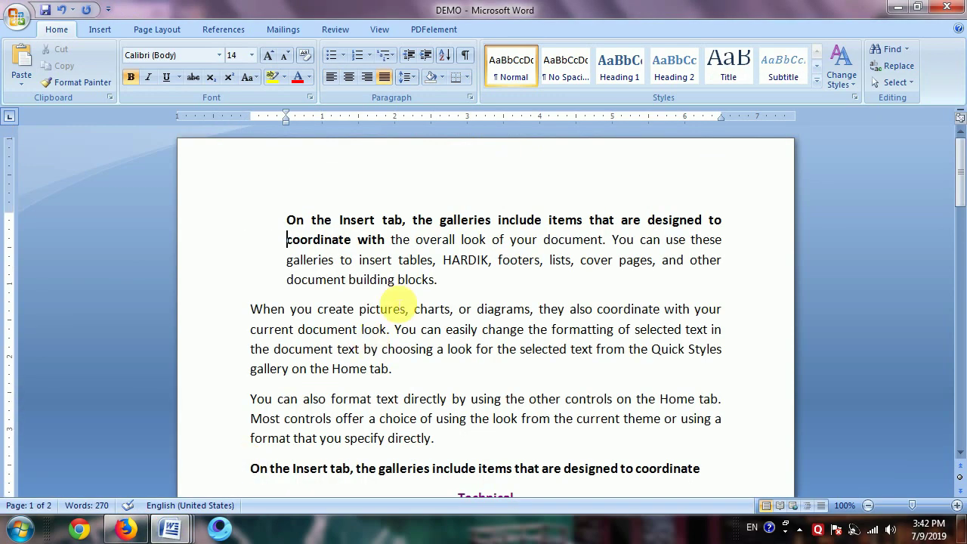
drag(456, 278, 298, 222)
key(ctrl+c)
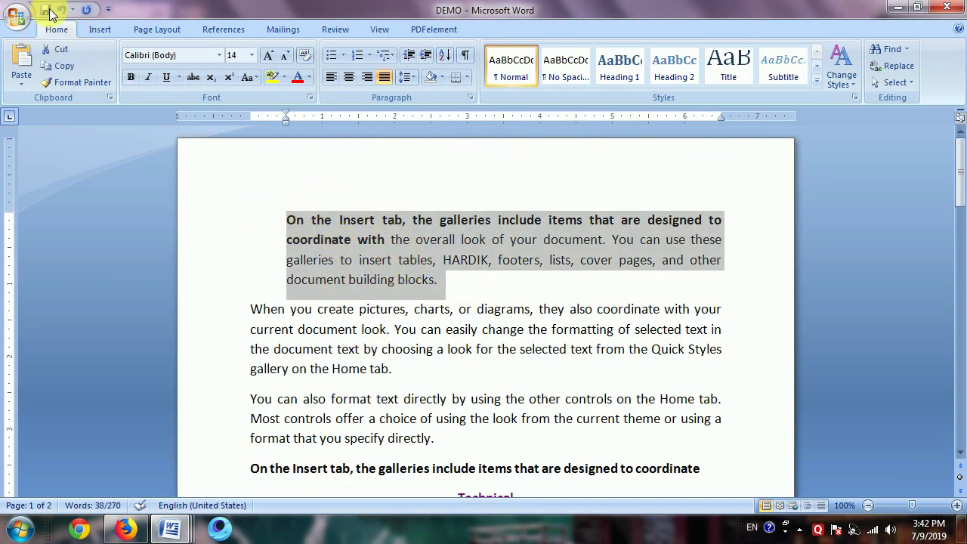
mouse_move(168, 533)
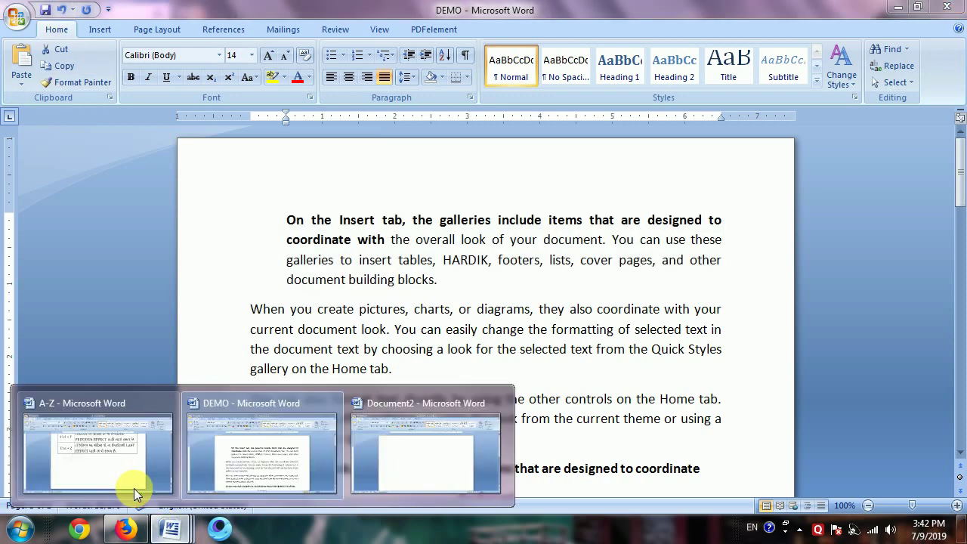
click(98, 460)
key(ctrl+v)
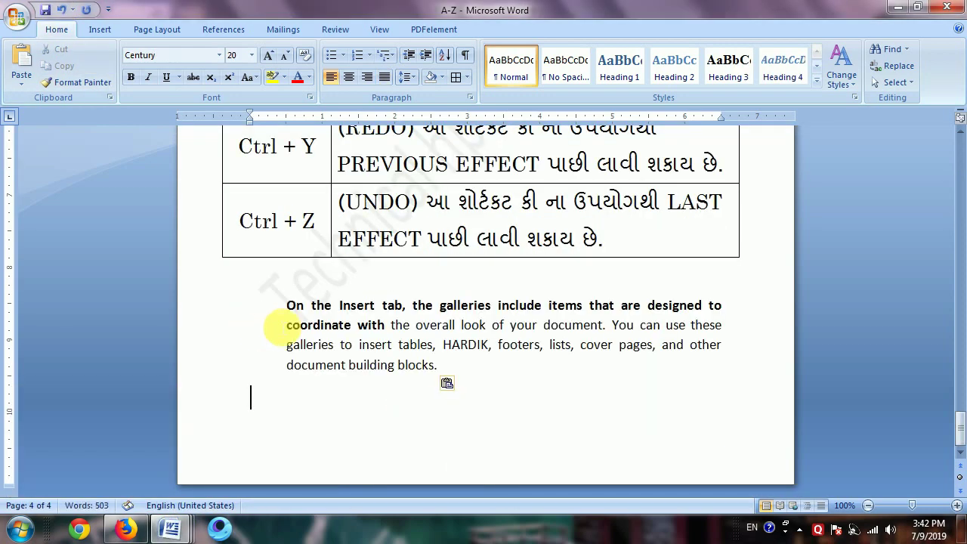
Select the pasted Insert tab galleries paragraph and make it a bulleted item
click(287, 317)
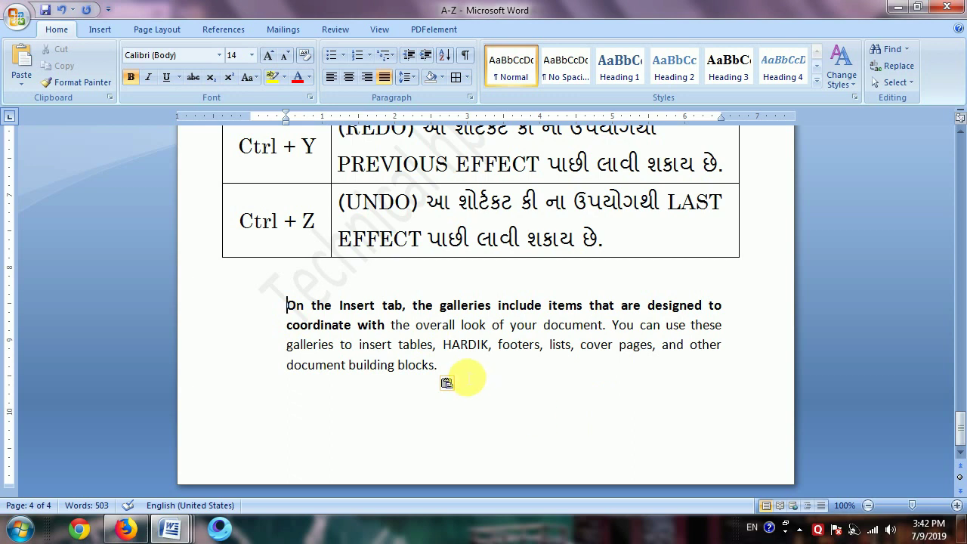
drag(459, 376, 287, 305)
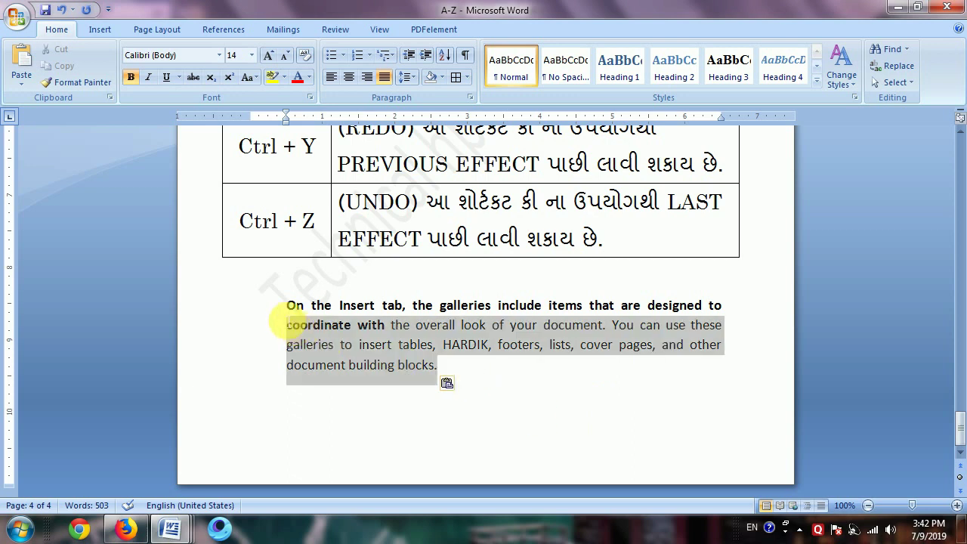
click(332, 55)
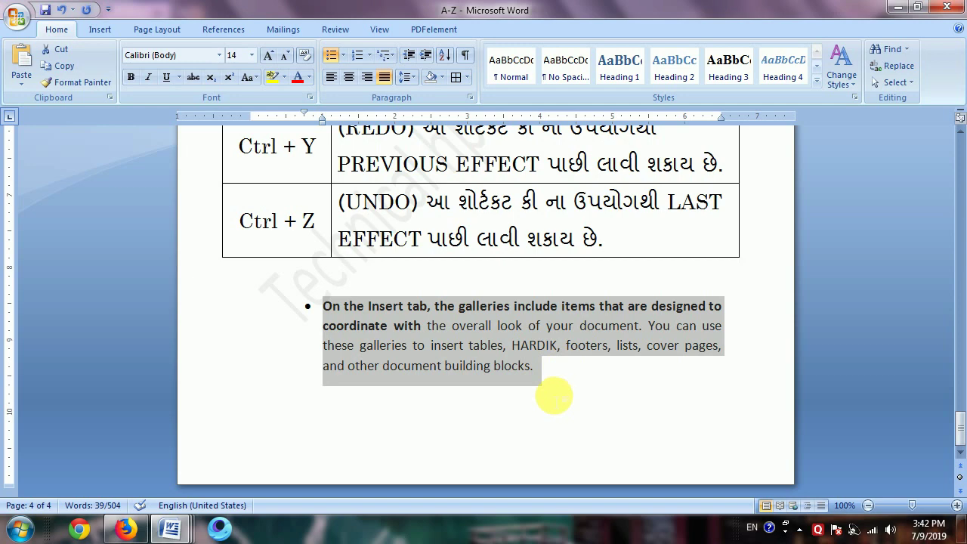
scroll(501, 410, up, 3)
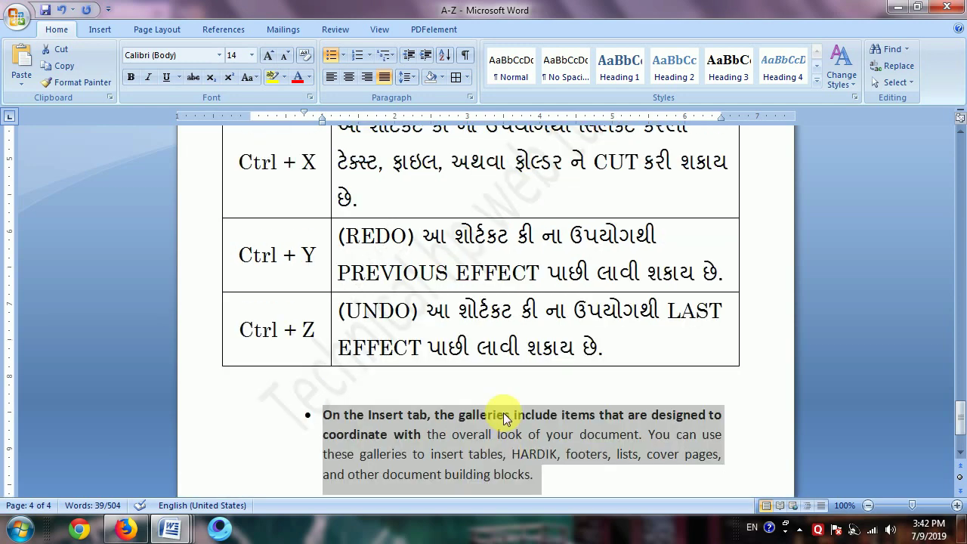
scroll(512, 417, up, 3)
scroll(506, 416, up, 3)
scroll(506, 414, up, 3)
Undo the bullet on the pasted paragraph with Ctrl+Z, leaving it as plain text
scroll(503, 410, up, 4)
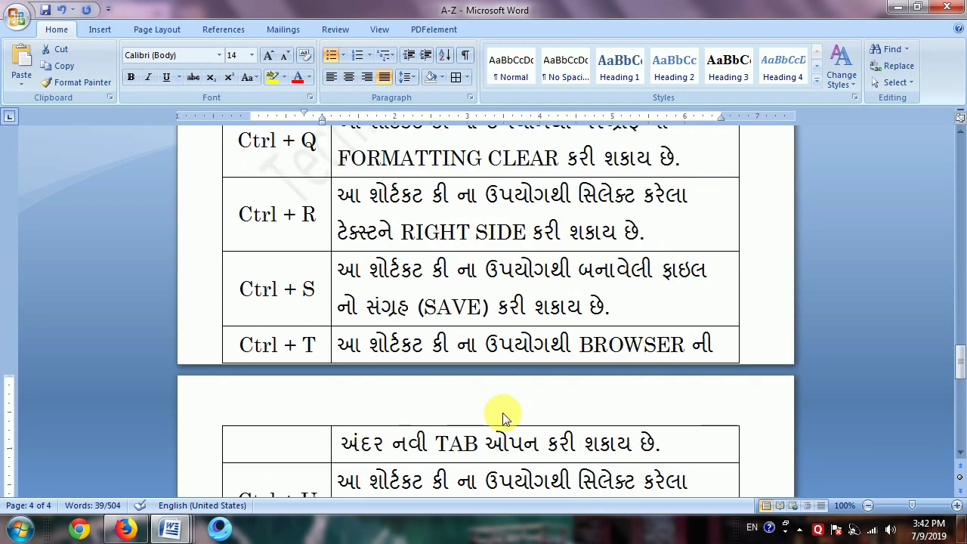
scroll(469, 369, up, 2)
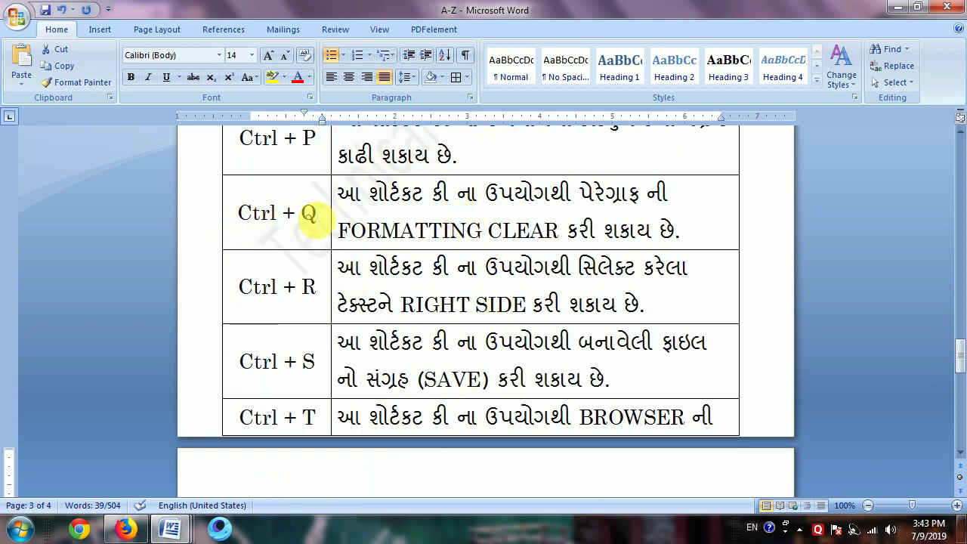
scroll(463, 343, down, 8)
scroll(463, 344, down, 3)
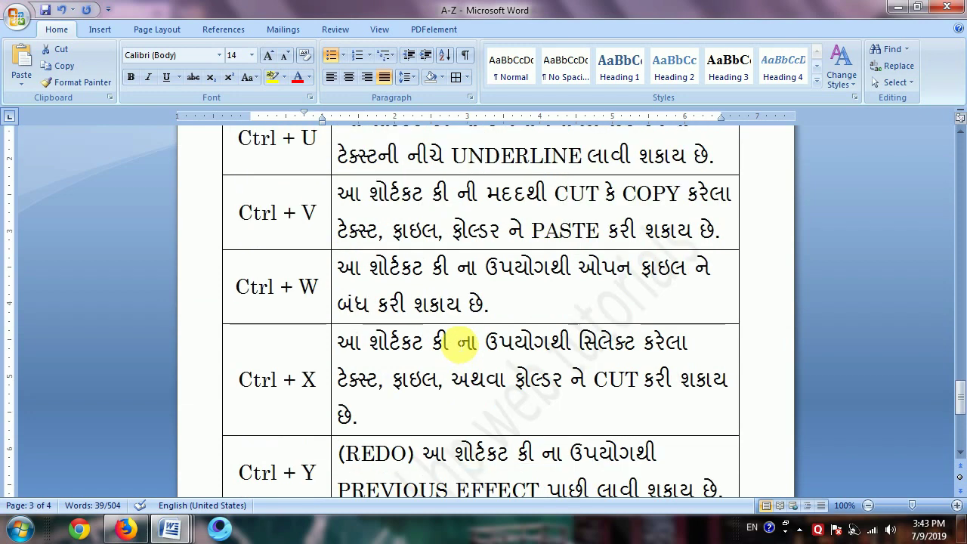
scroll(462, 342, down, 9)
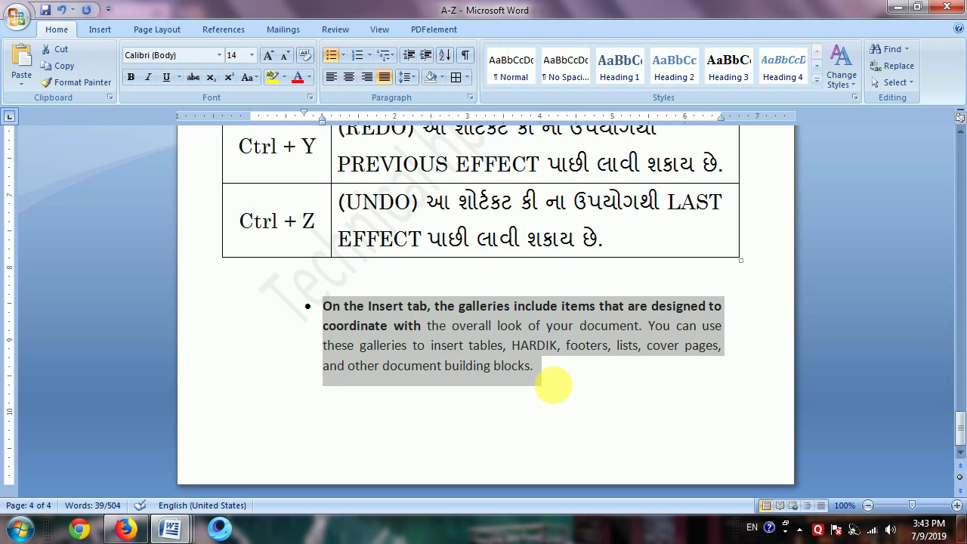
key(ctrl+z)
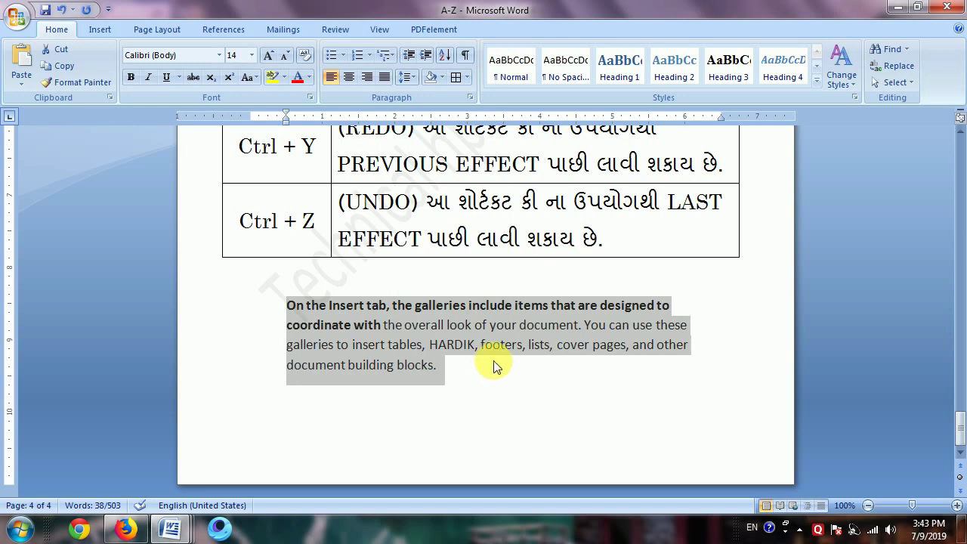
Cut the 'On the Insert tab' paragraph from below the table with Ctrl+X
scroll(496, 347, up, 2)
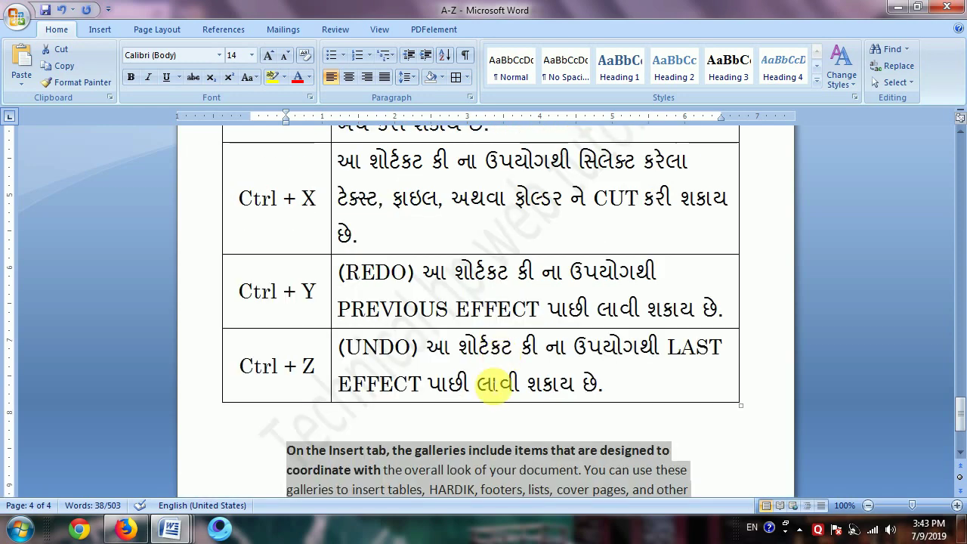
key(ctrl+x)
scroll(483, 433, up, 2)
scroll(419, 430, up, 3)
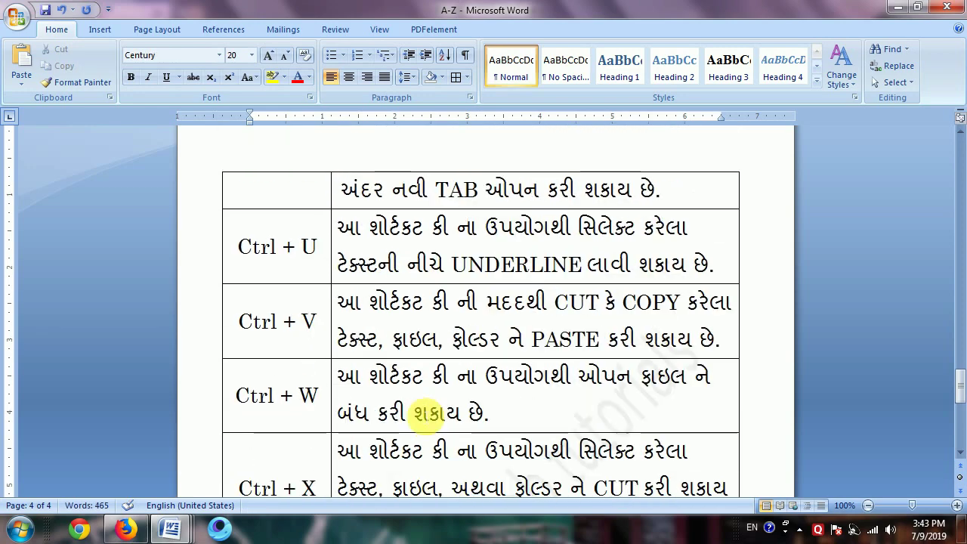
scroll(419, 423, up, 3)
scroll(423, 415, up, 2)
scroll(421, 408, up, 3)
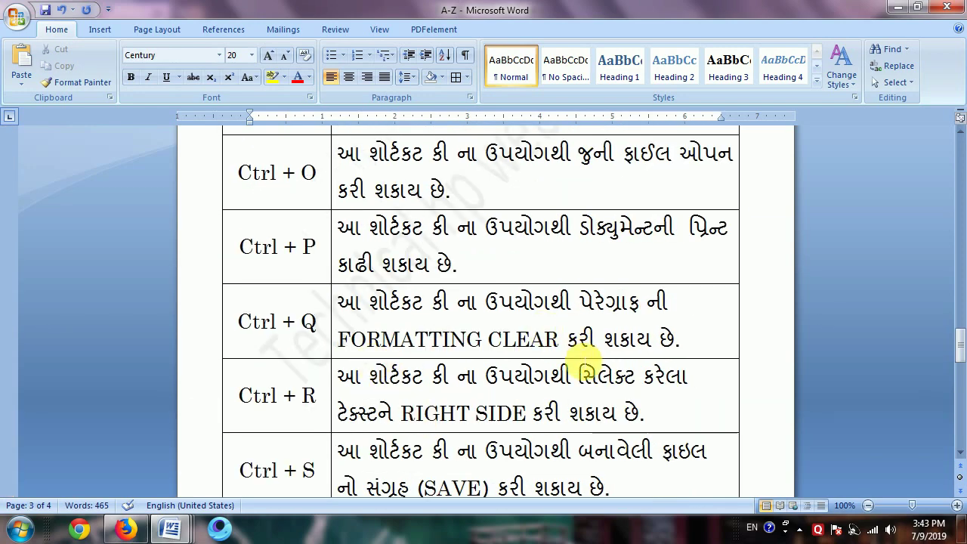
scroll(589, 348, down, 2)
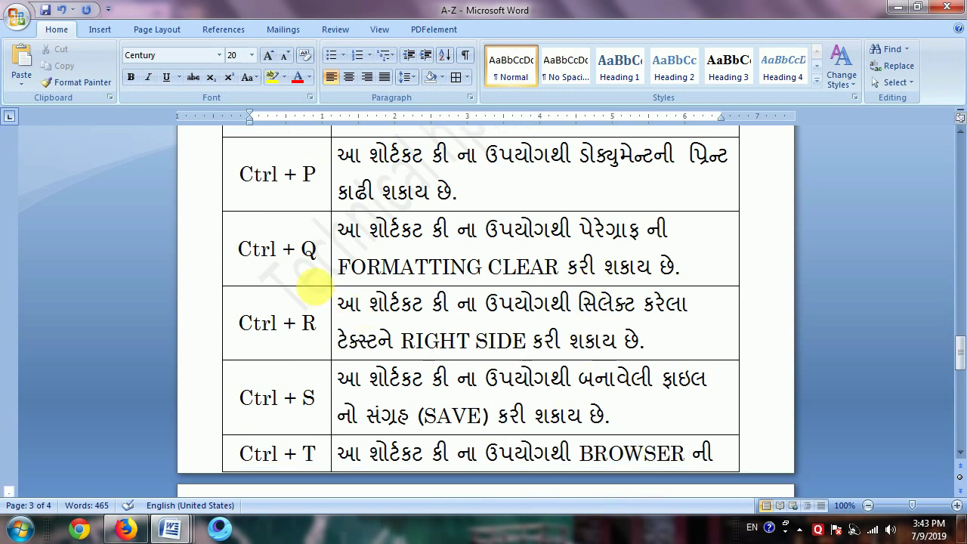
scroll(311, 333, down, 2)
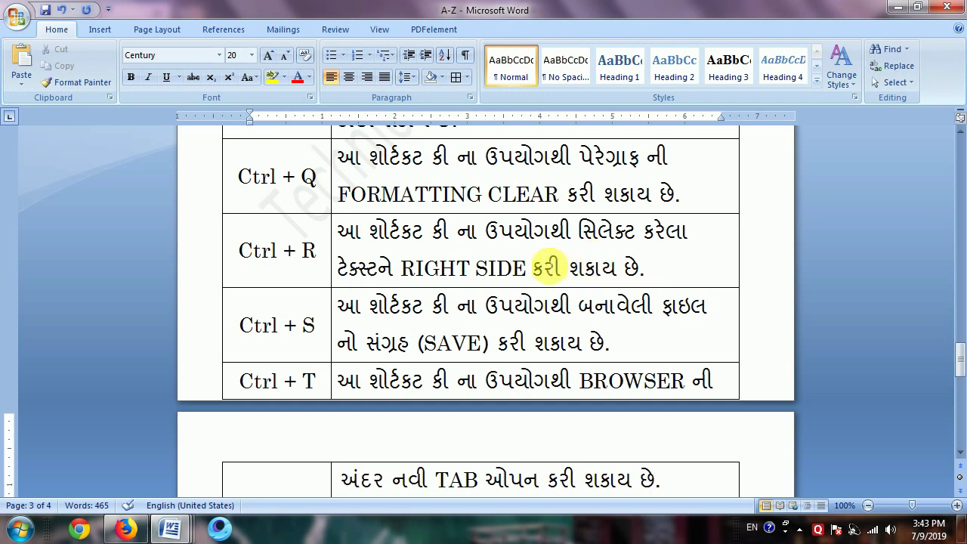
Switch to DEMO and right-align the bold 'Technical hp web tutorials' line with Ctrl+R
mouse_move(173, 527)
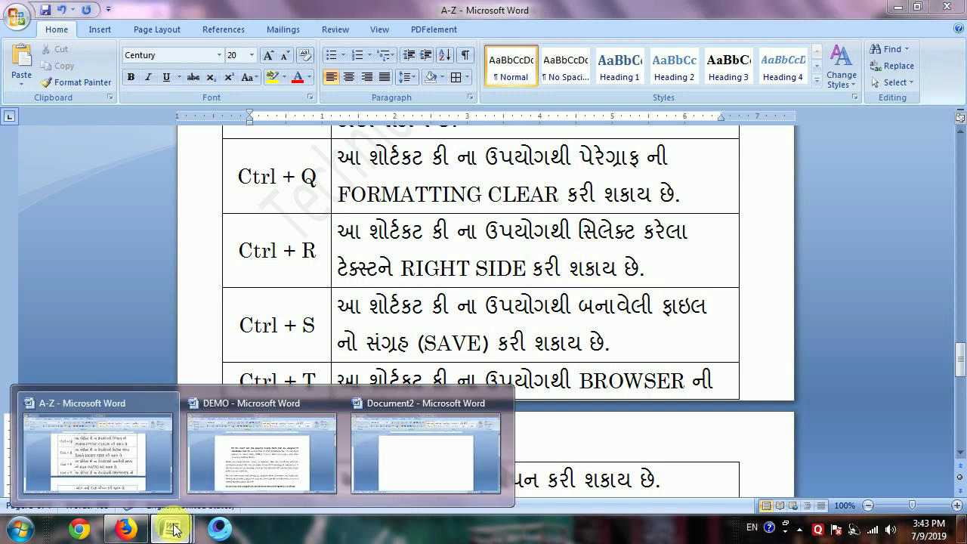
click(431, 470)
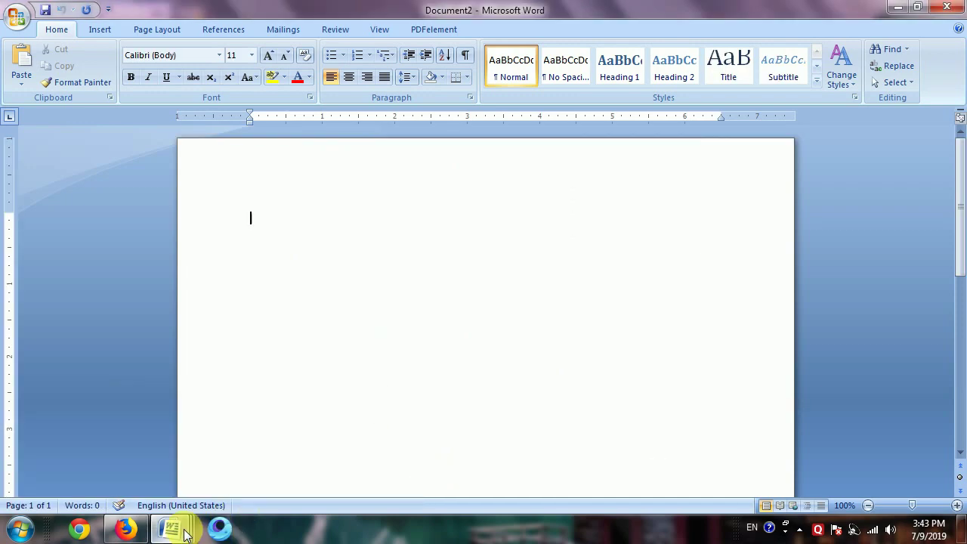
mouse_move(173, 527)
click(270, 460)
scroll(419, 393, down, 4)
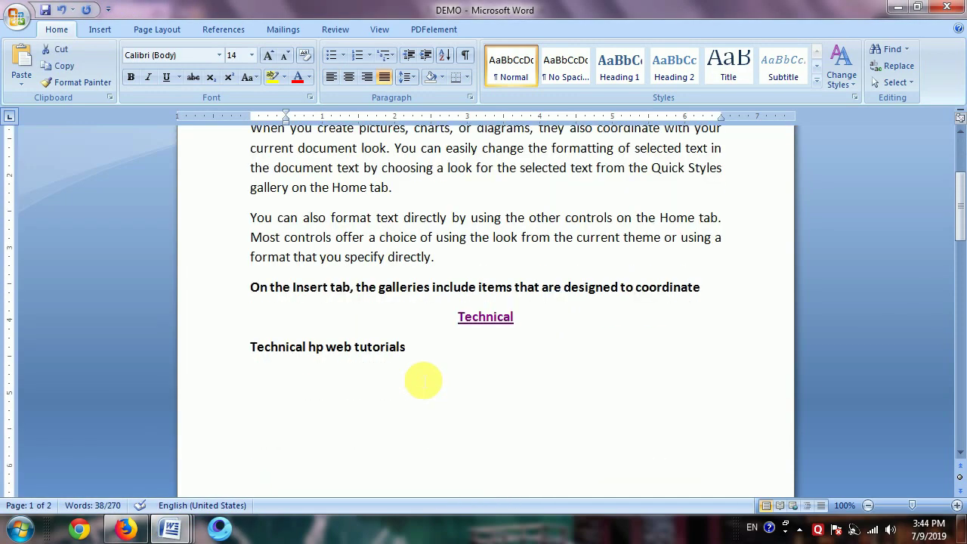
scroll(421, 380, down, 2)
click(415, 283)
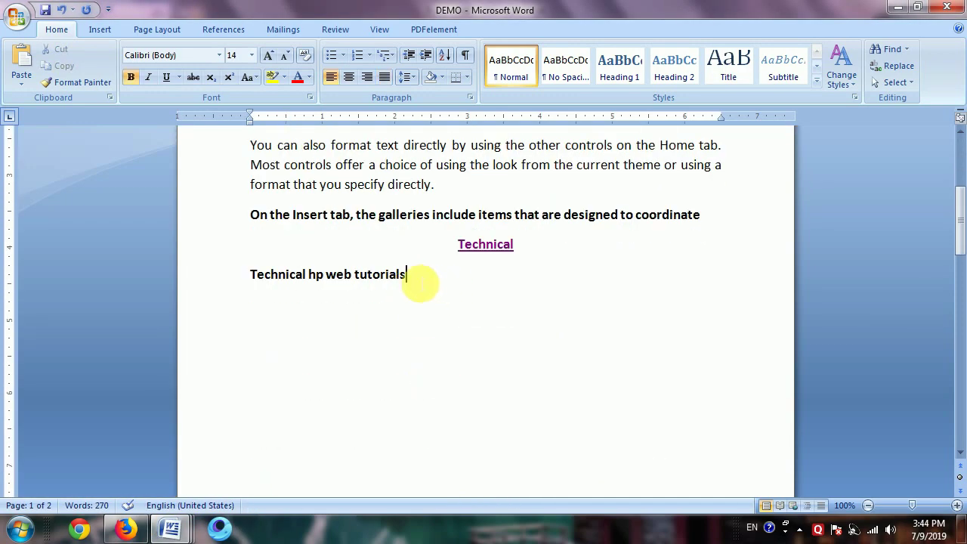
drag(421, 281, 261, 281)
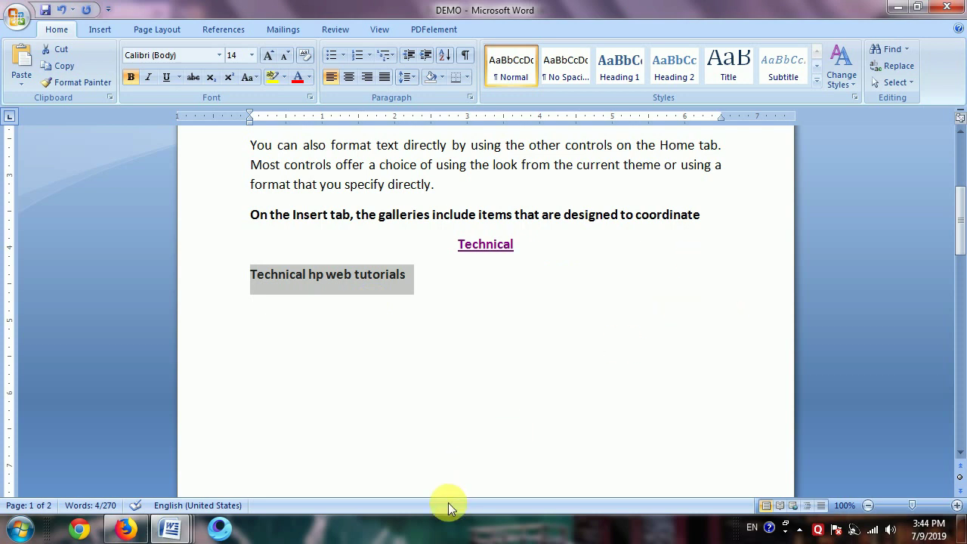
key(ctrl+r)
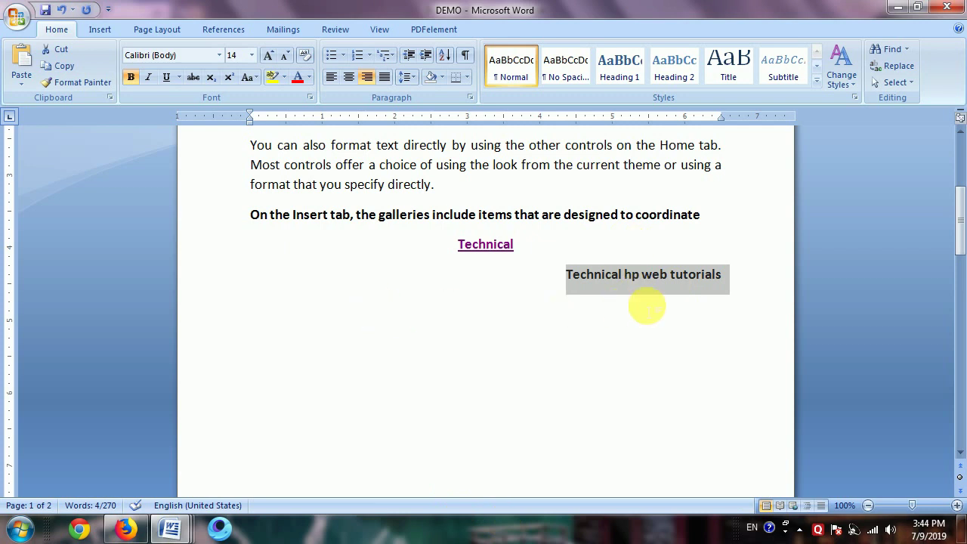
Bring the A-Z shortcut document back to the front from the Word taskbar previews
click(174, 516)
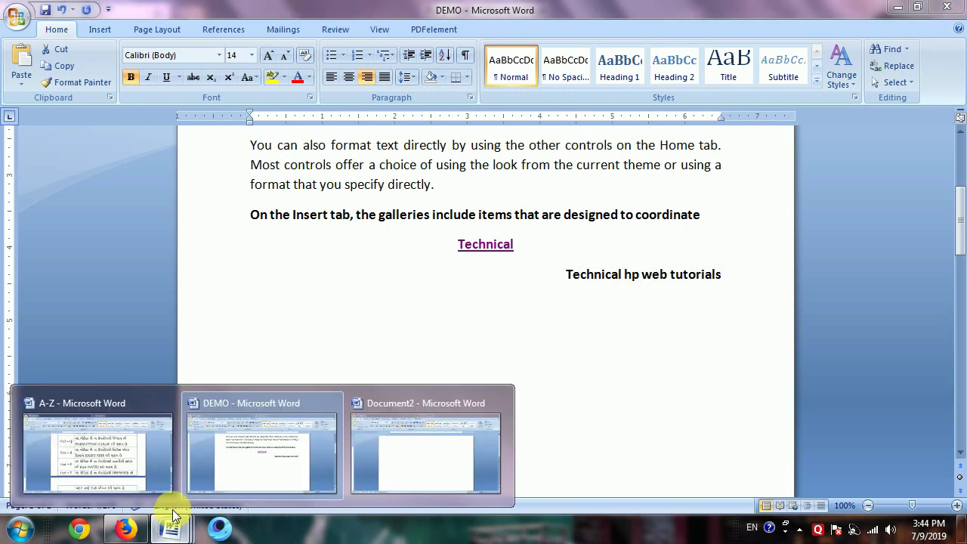
click(96, 467)
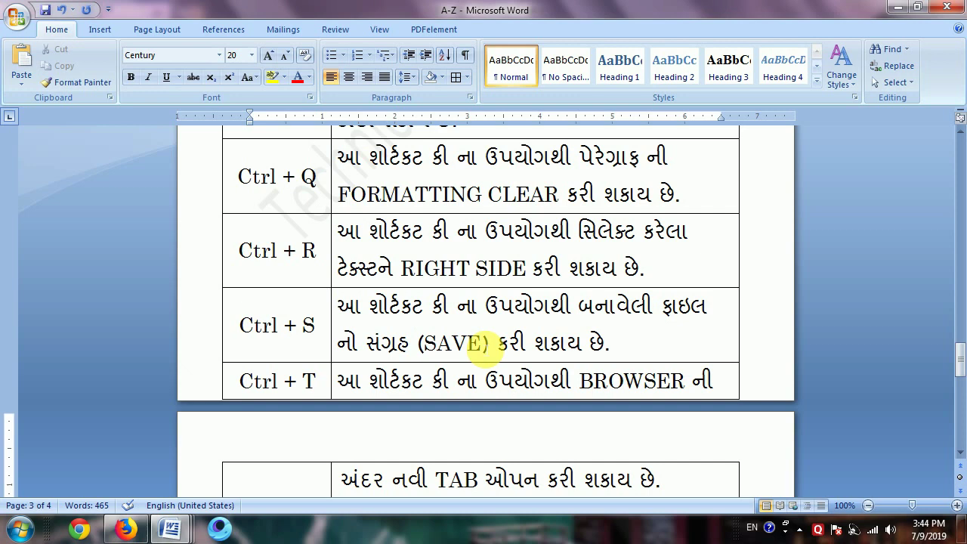
Copy DEMO's 'On the Insert tab' line and paste it into the blank Document2
mouse_move(170, 529)
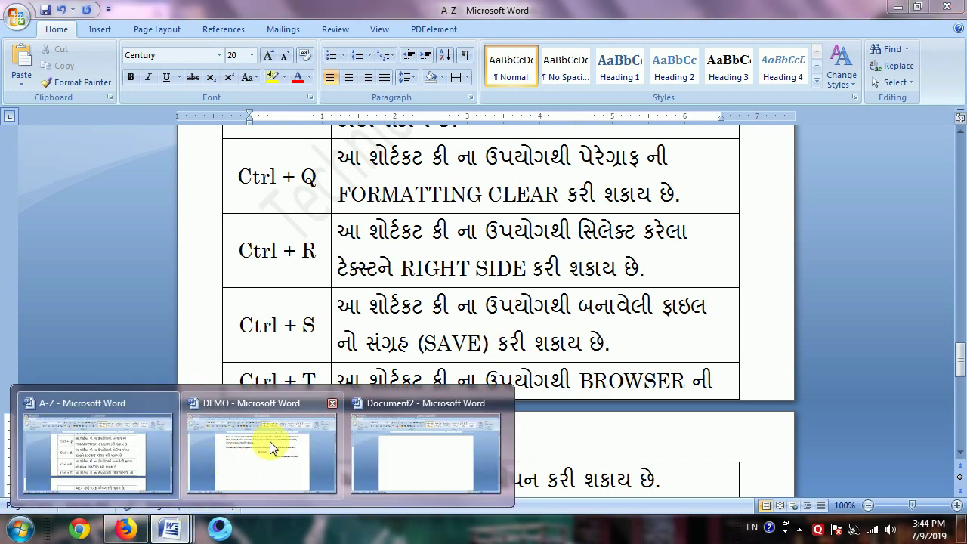
click(428, 467)
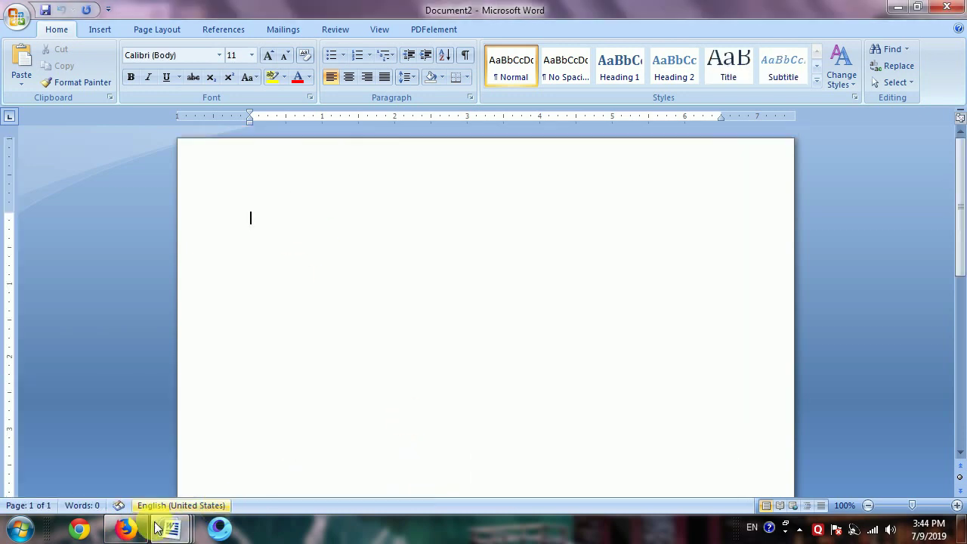
mouse_move(165, 529)
click(246, 472)
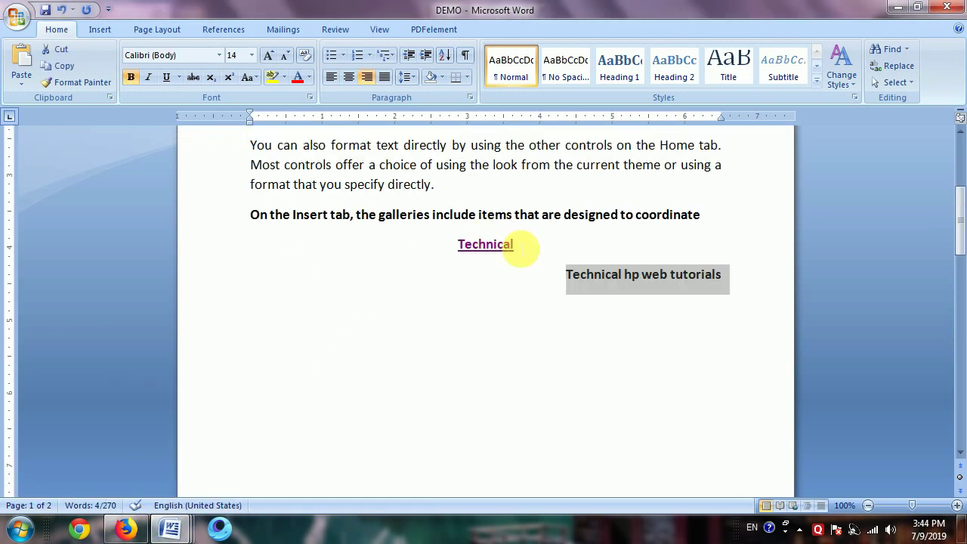
mouse_move(706, 219)
mouse_down()
mouse_move(234, 229)
mouse_move(247, 229)
mouse_up()
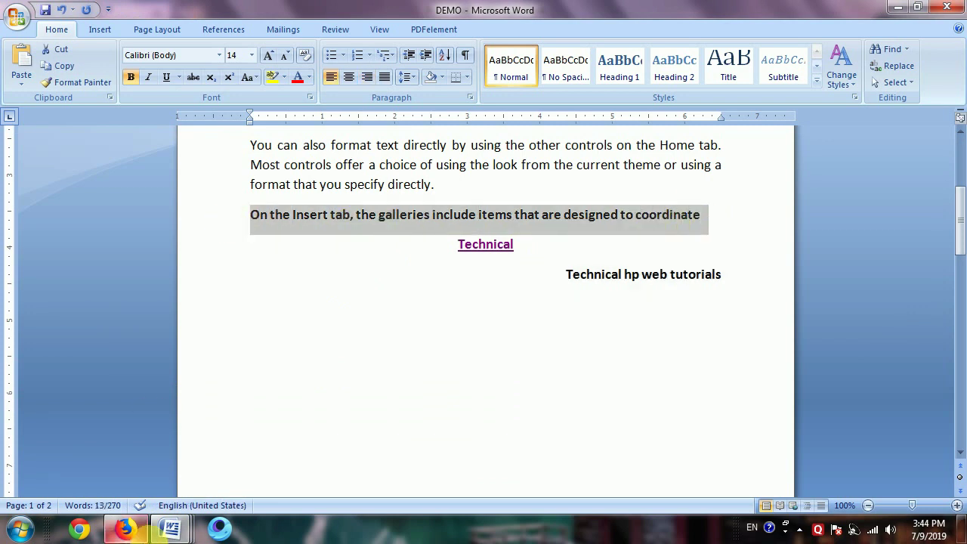
mouse_move(172, 527)
click(421, 471)
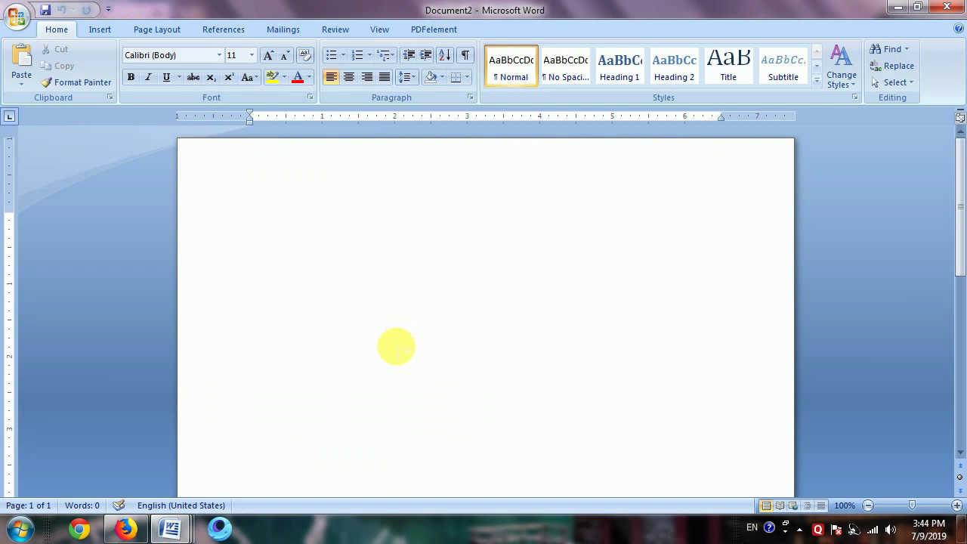
key(ctrl+v)
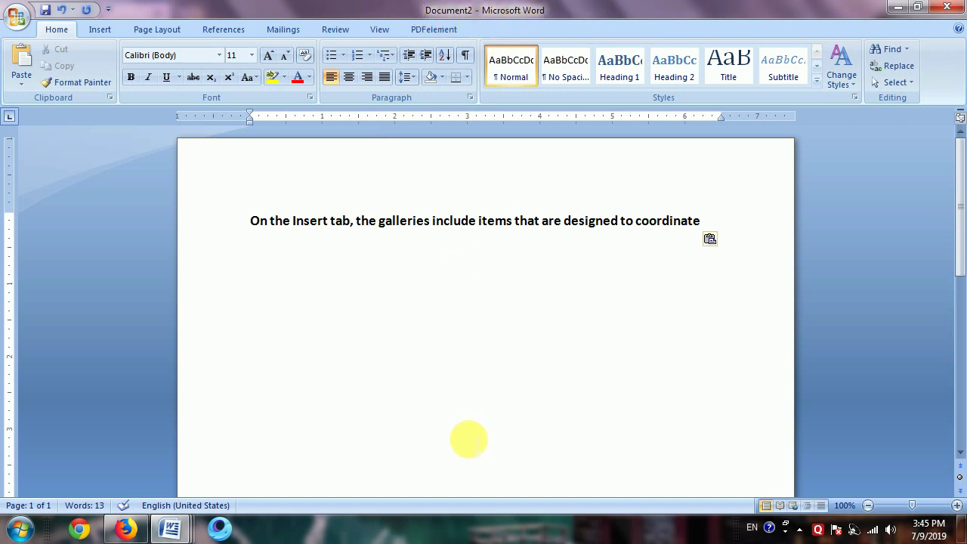
Save the new document as 'On the Insert tab'
key(ctrl+s)
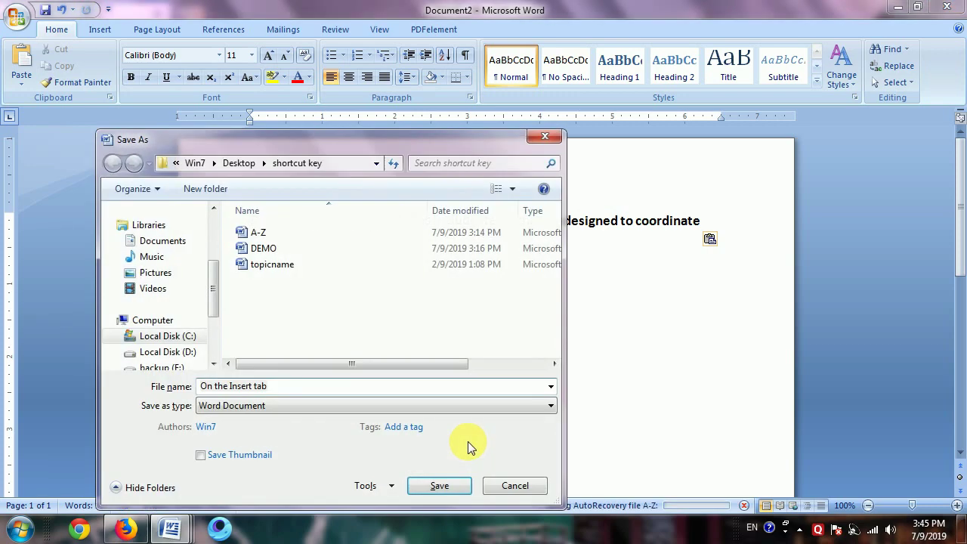
click(299, 391)
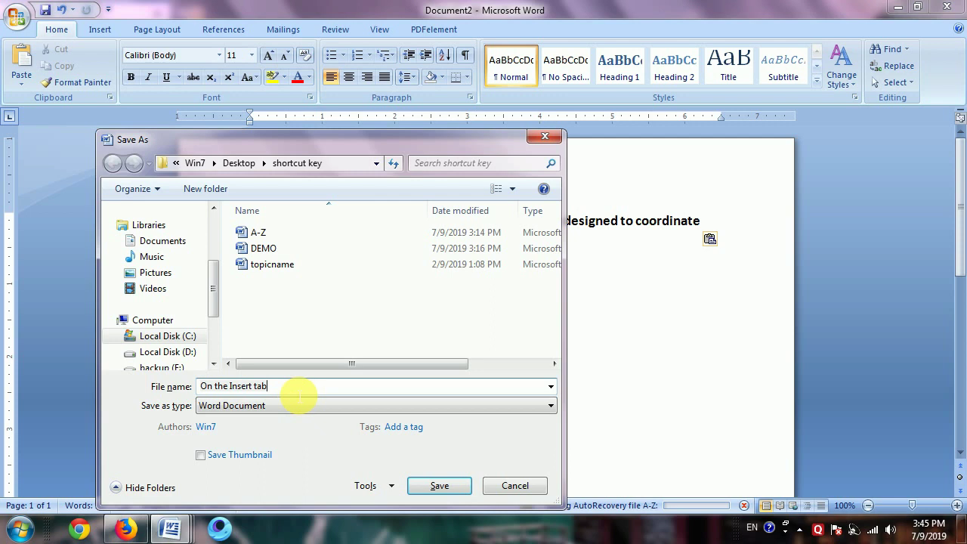
click(444, 488)
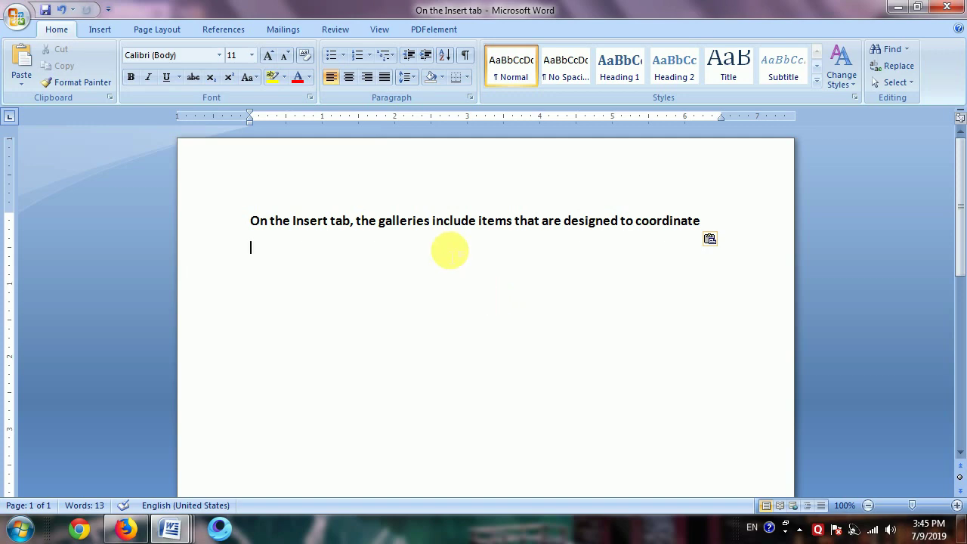
Return to the A-Z table at the Ctrl + T row, then bring Firefox's New Tab page forward
mouse_move(172, 514)
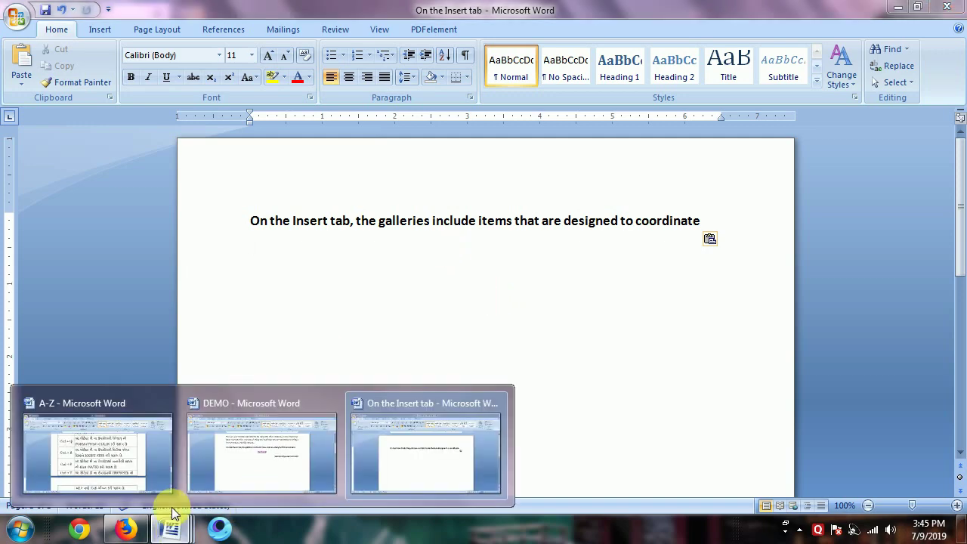
click(117, 447)
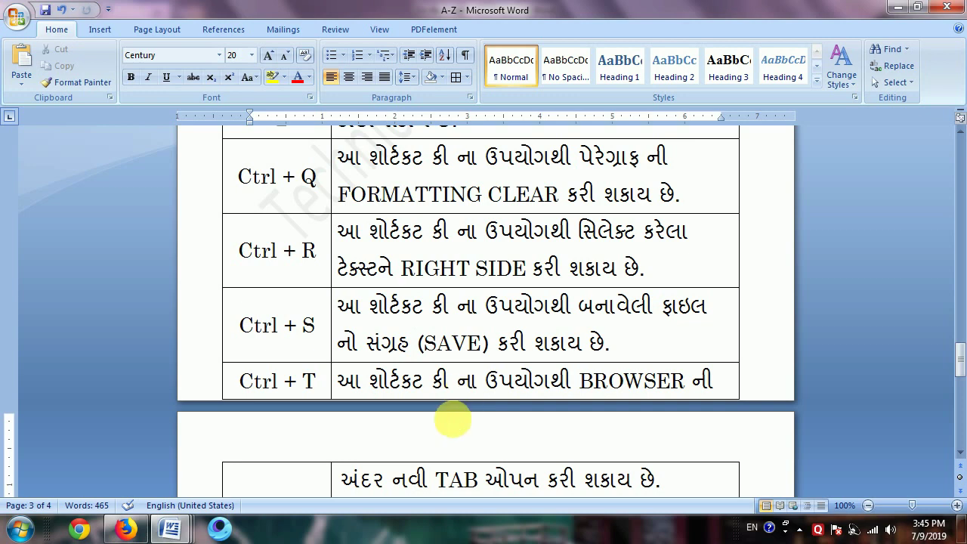
scroll(455, 412, down, 3)
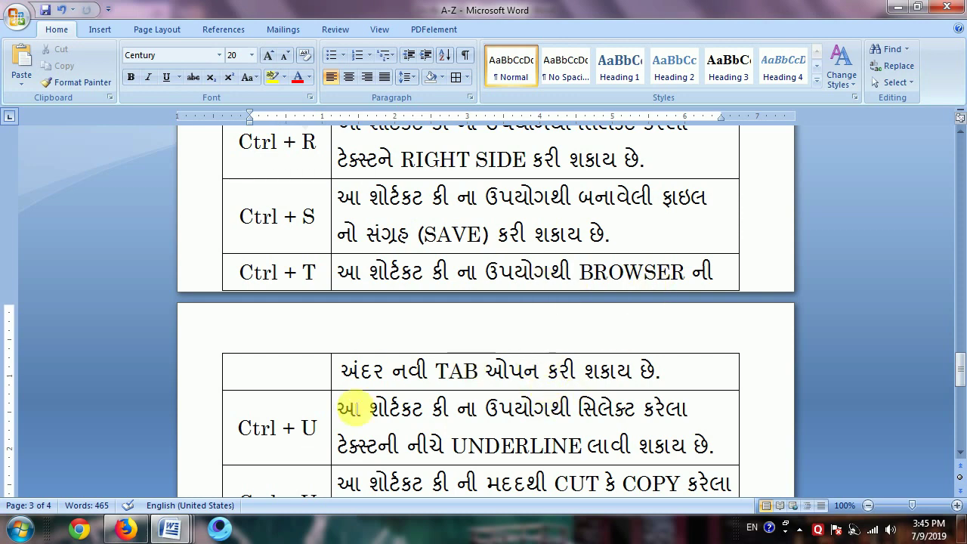
click(126, 530)
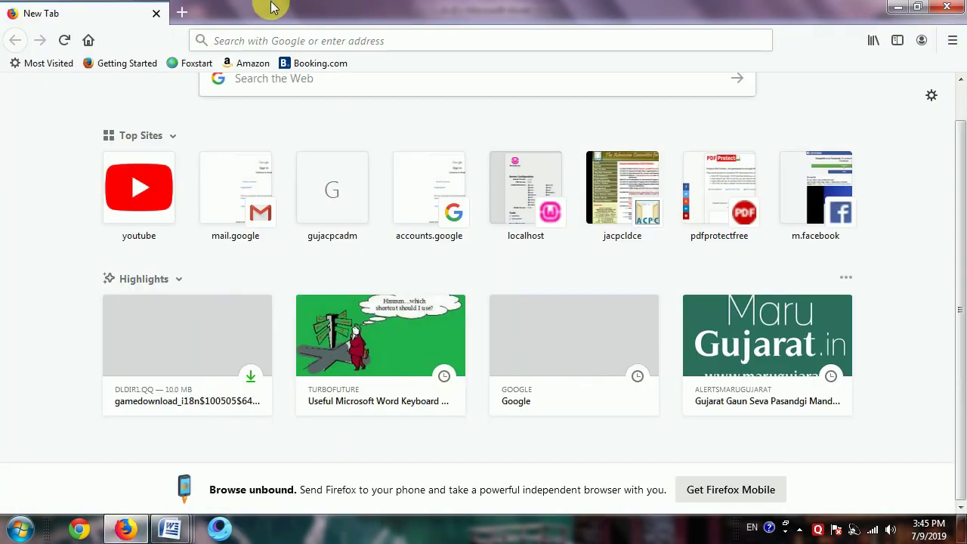
Open two more Firefox tabs, with the + button and Ctrl+T, for three in total
click(182, 15)
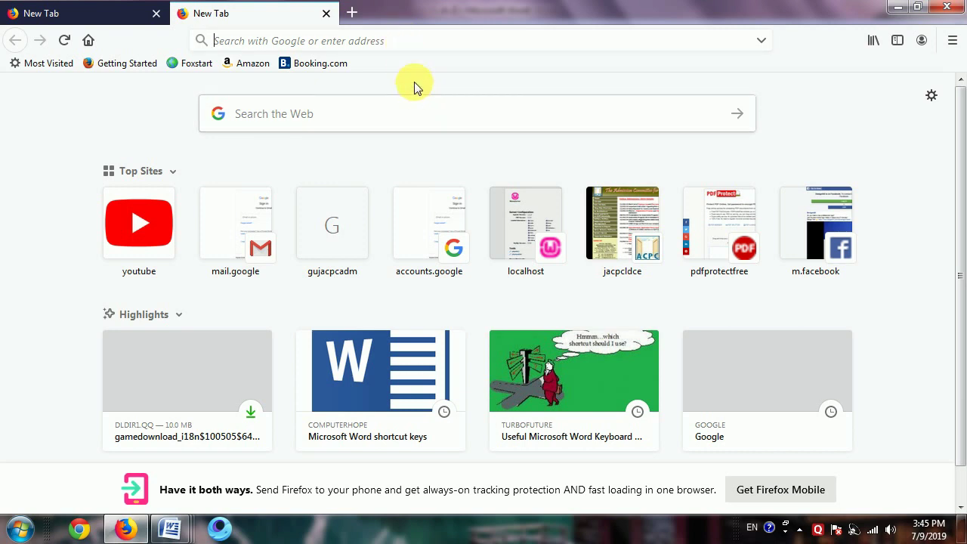
key(ctrl+t)
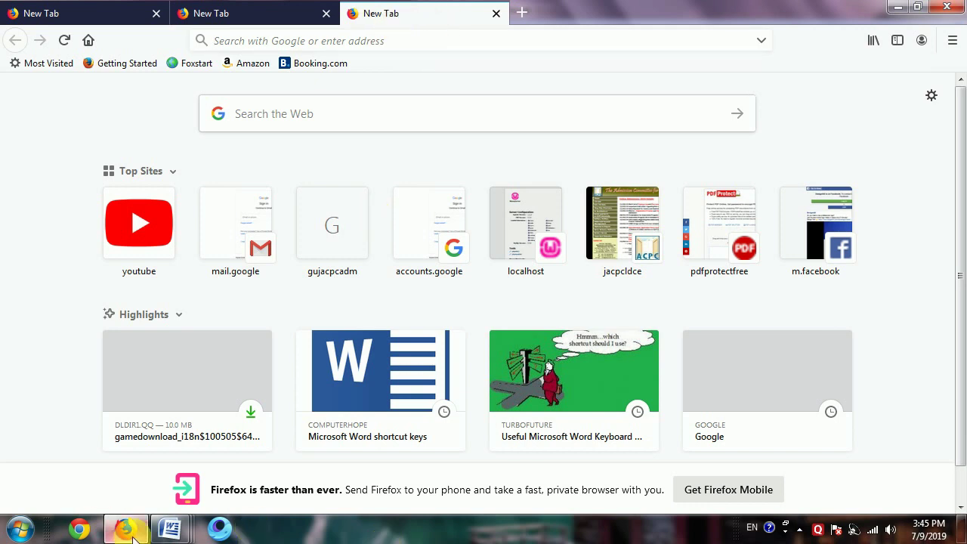
click(170, 528)
Bring the A-Z table back and scroll down to the Ctrl + V and Ctrl + W rows
click(104, 477)
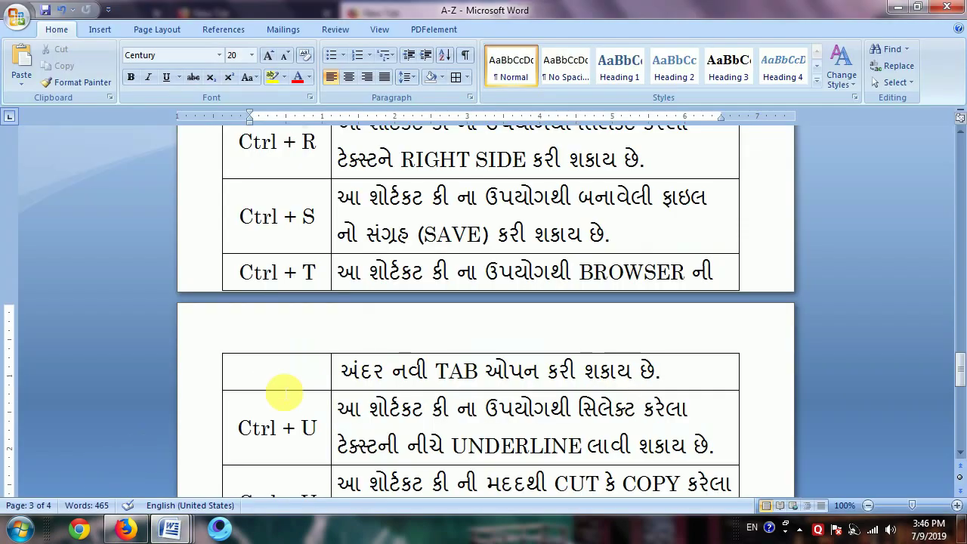
scroll(363, 382, down, 1)
scroll(378, 371, down, 1)
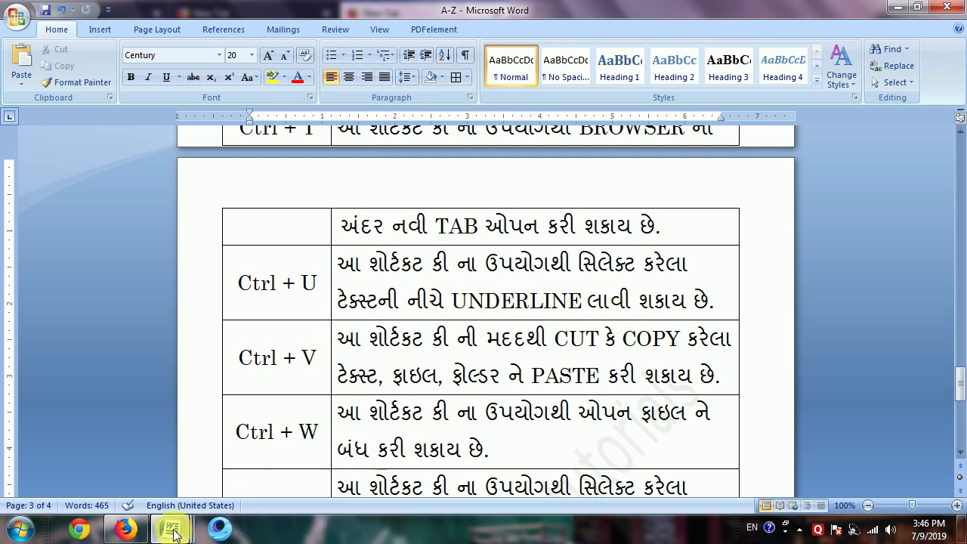
Underline the bold galleries line in 'On the Insert tab' with Ctrl+U, then return to A-Z
mouse_move(171, 529)
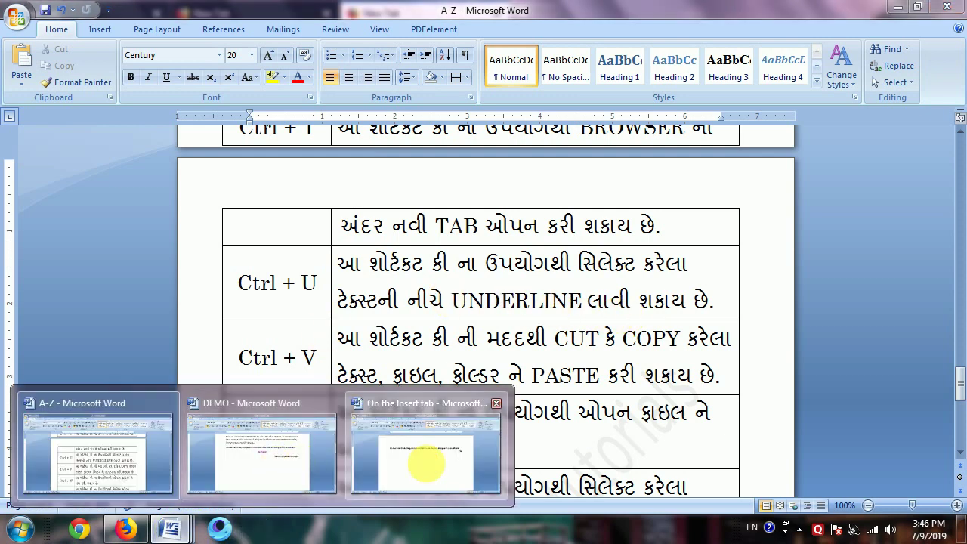
click(425, 461)
drag(723, 225, 259, 230)
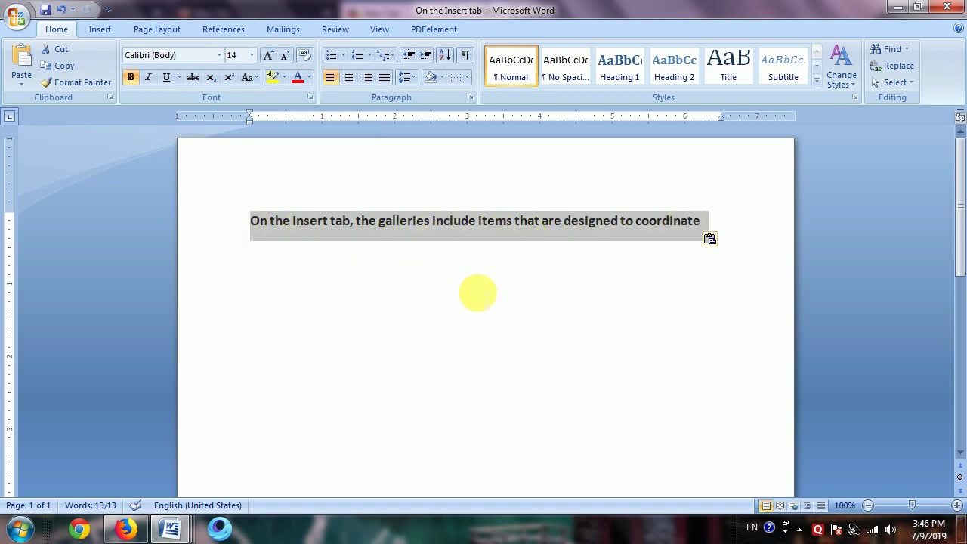
key(ctrl+u)
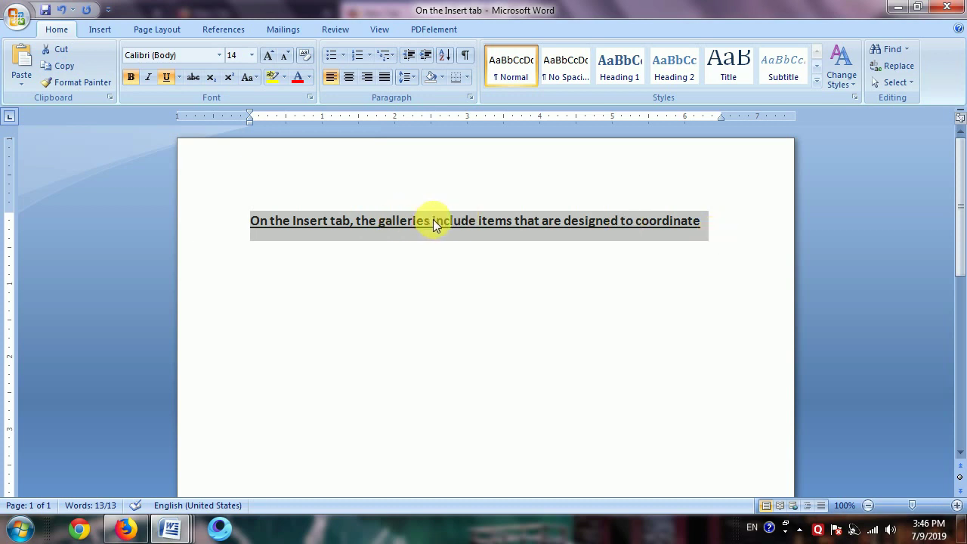
click(170, 527)
click(133, 464)
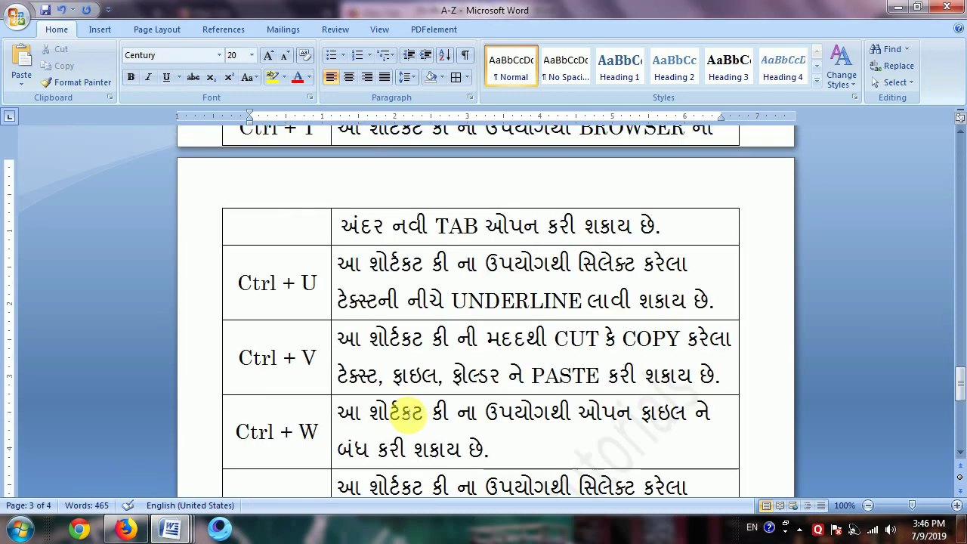
scroll(393, 416, down, 1)
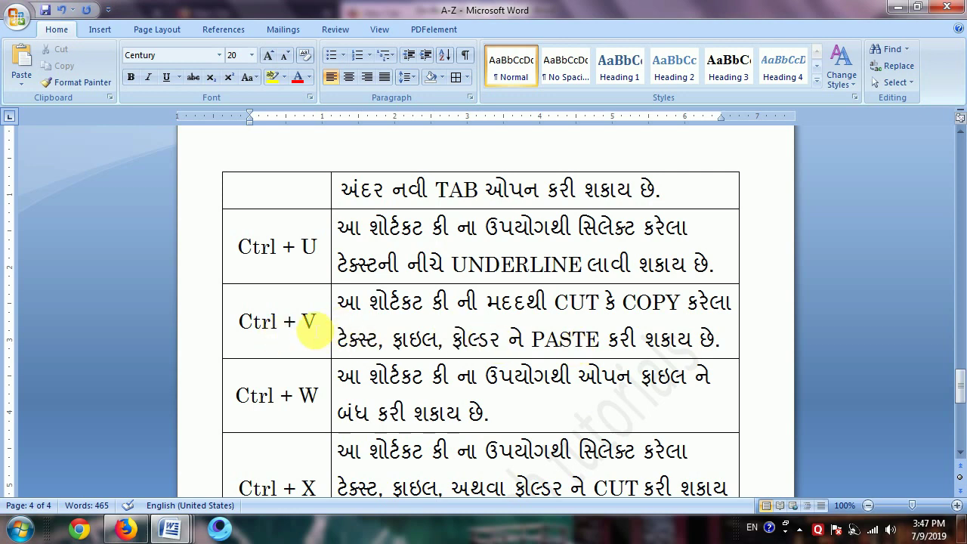
mouse_move(174, 532)
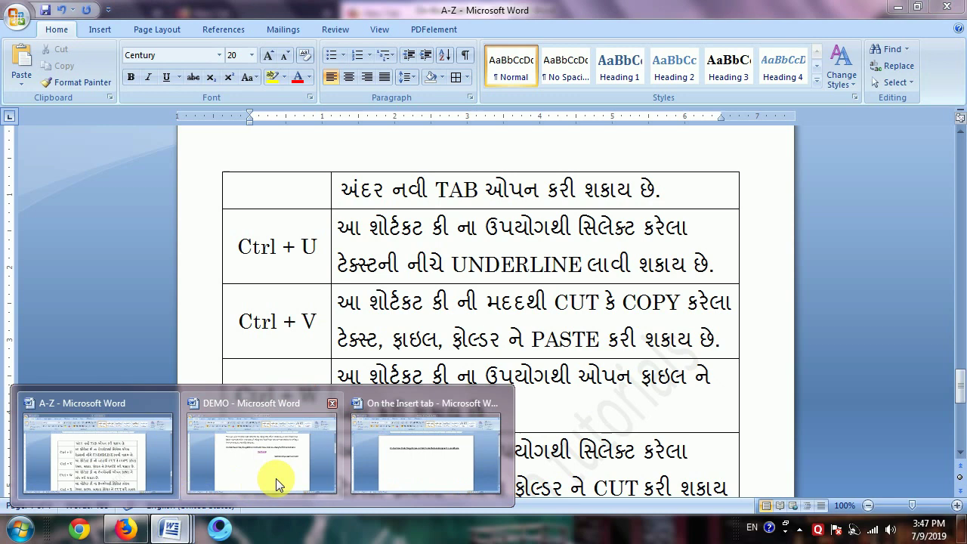
Remove the underlined galleries line from 'On the Insert tab' and paste it back in place
click(443, 456)
drag(738, 226, 229, 231)
key(ctrl+c)
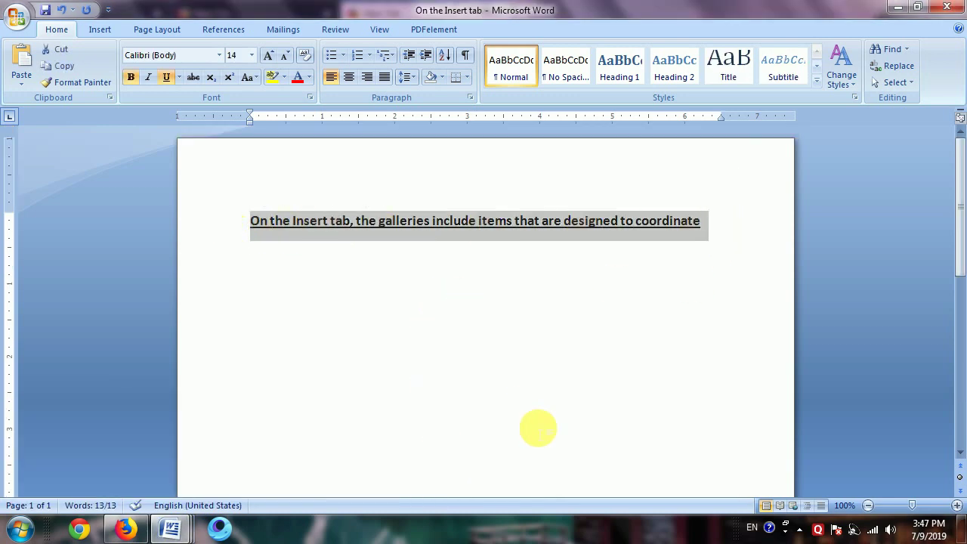
key(Delete)
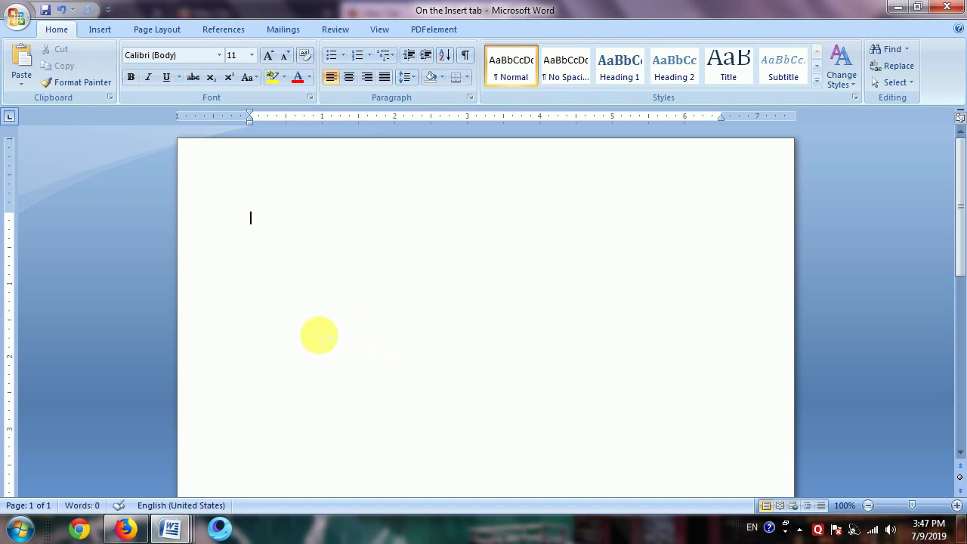
key(ctrl+v)
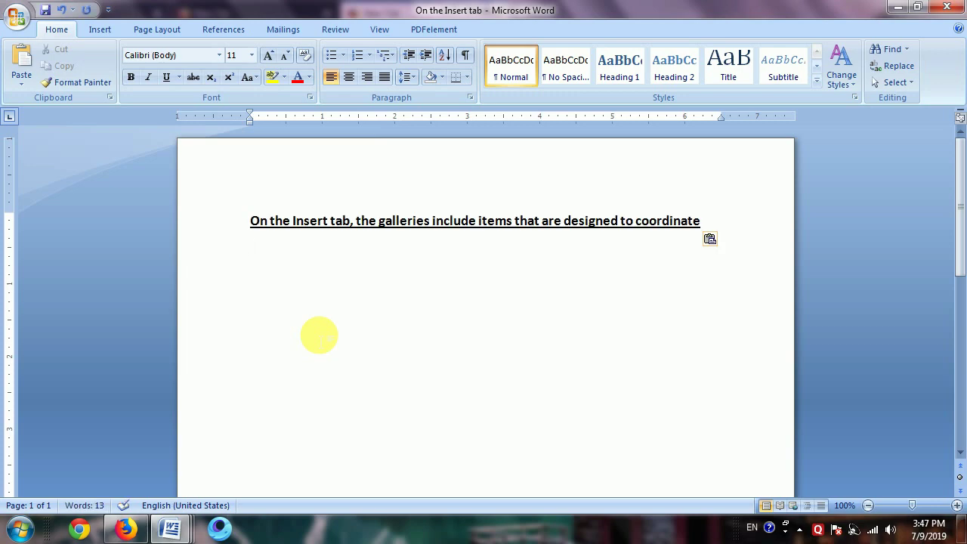
Switch to the A-Z table and scroll down to the Ctrl + W and Ctrl + X rows
mouse_move(175, 538)
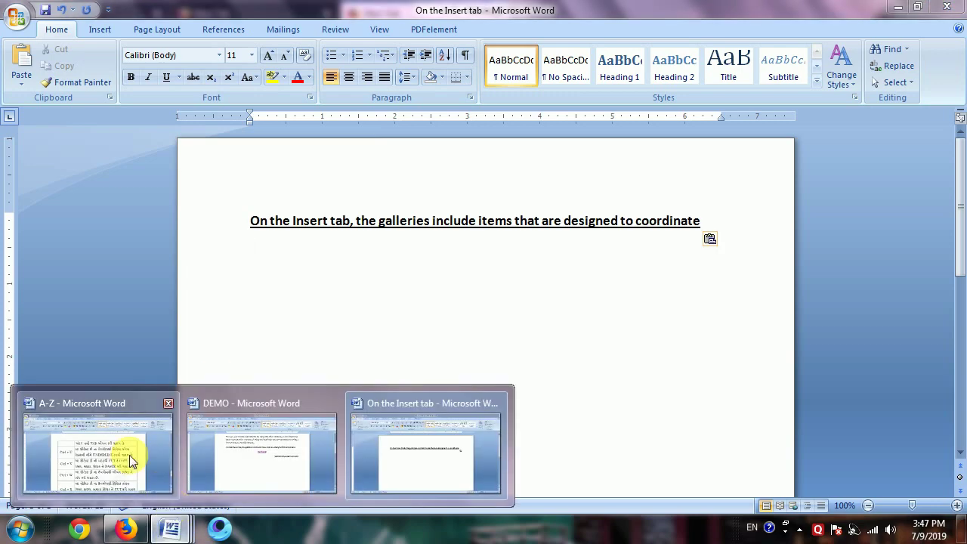
click(129, 455)
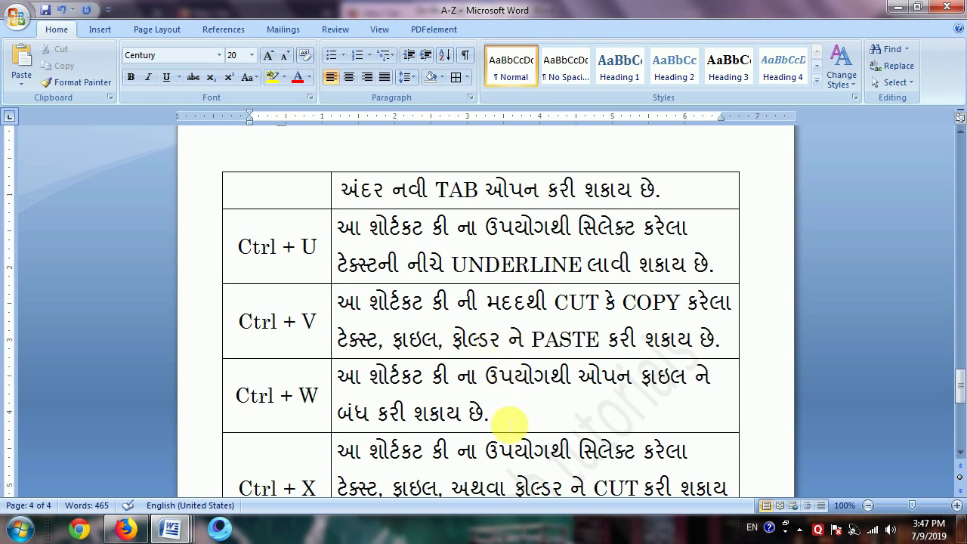
scroll(503, 422, down, 1)
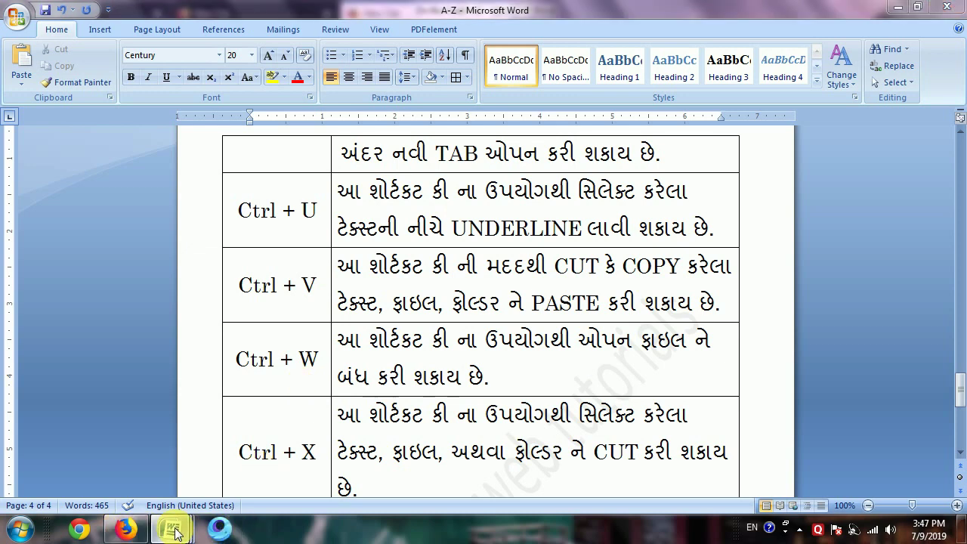
Close the 'On the Insert tab' window, answering No to discard its unsaved changes
mouse_move(170, 529)
click(392, 474)
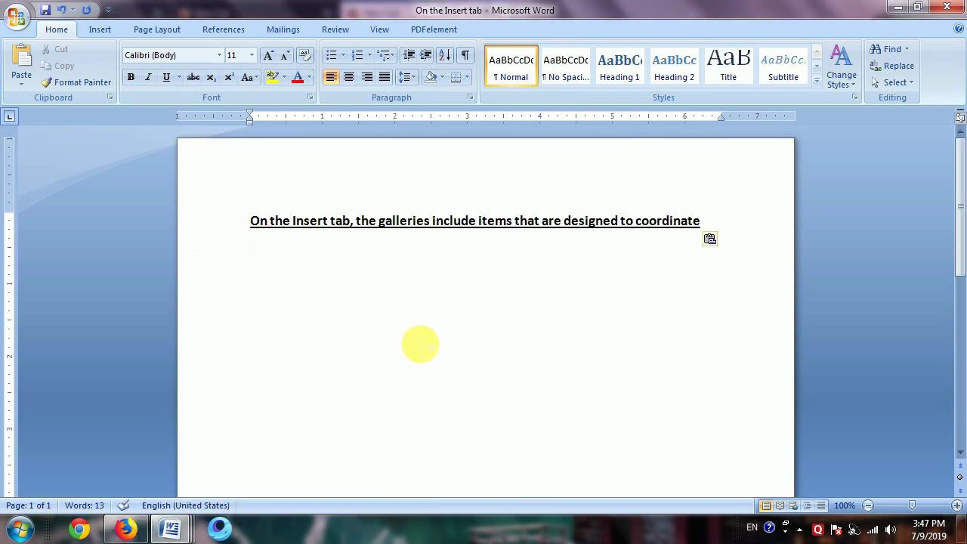
key(alt+F4)
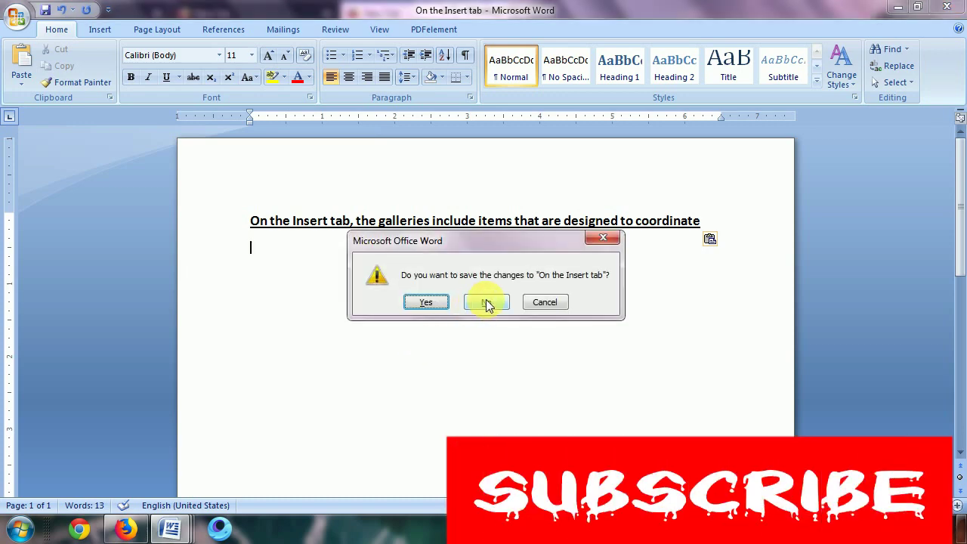
click(489, 302)
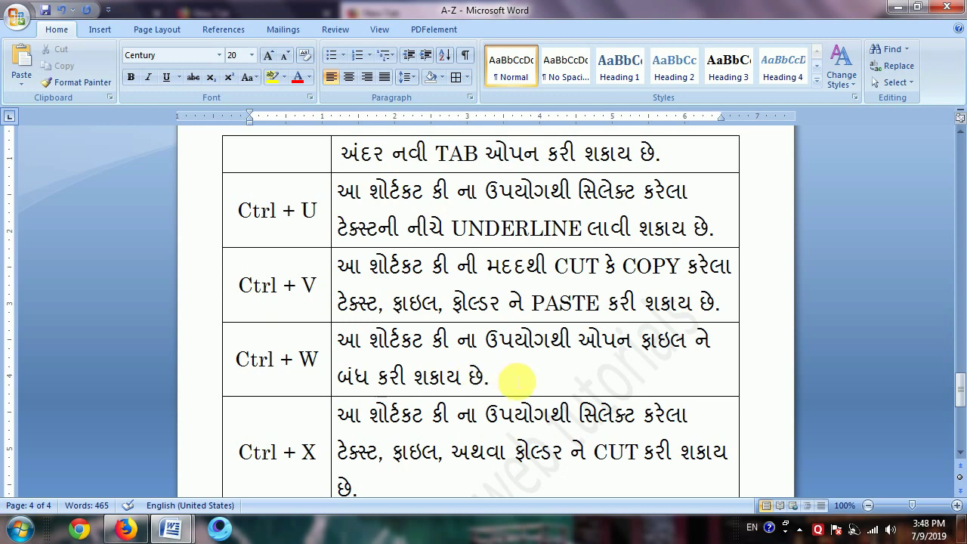
scroll(517, 411, down, 2)
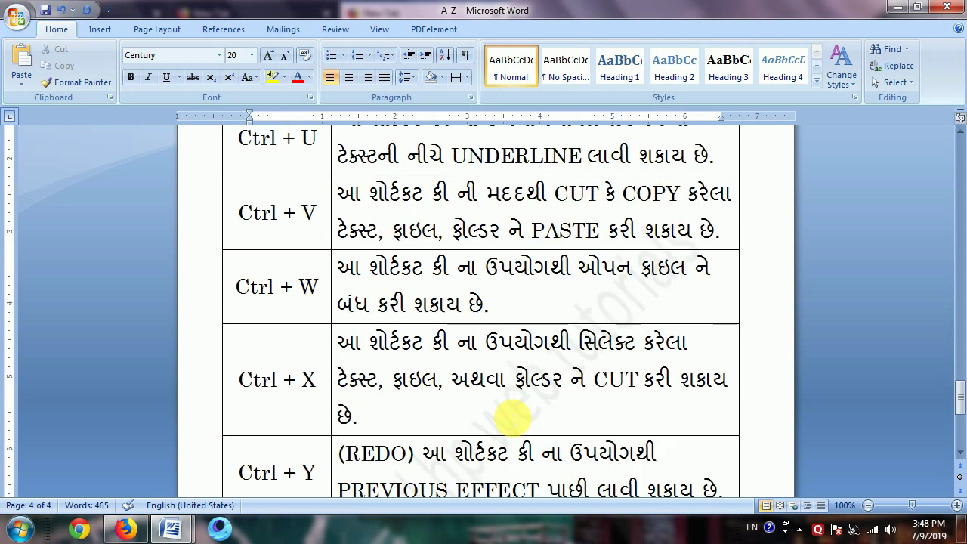
scroll(509, 414, down, 2)
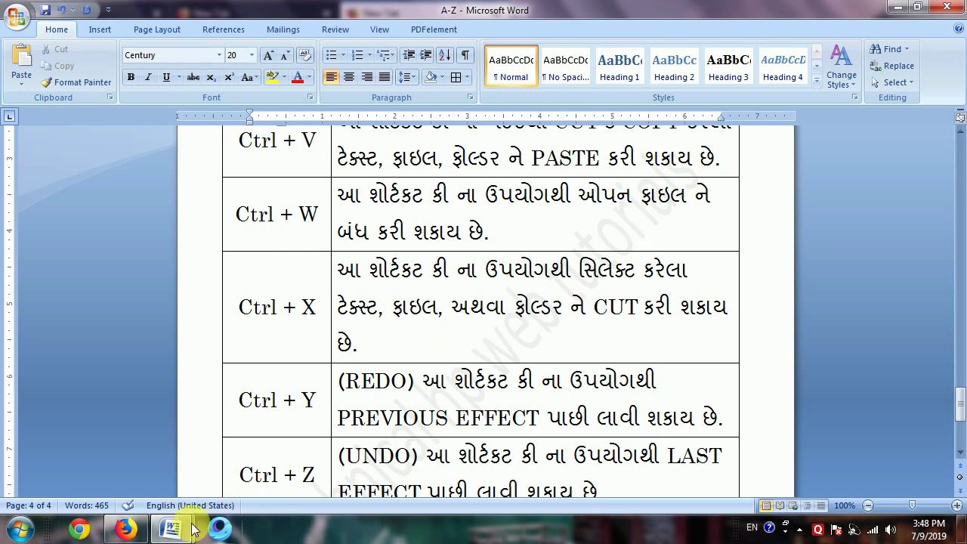
In DEMO, paste a duplicate 'Technical hp web tutorials' line on the empty line below
mouse_move(170, 527)
click(274, 410)
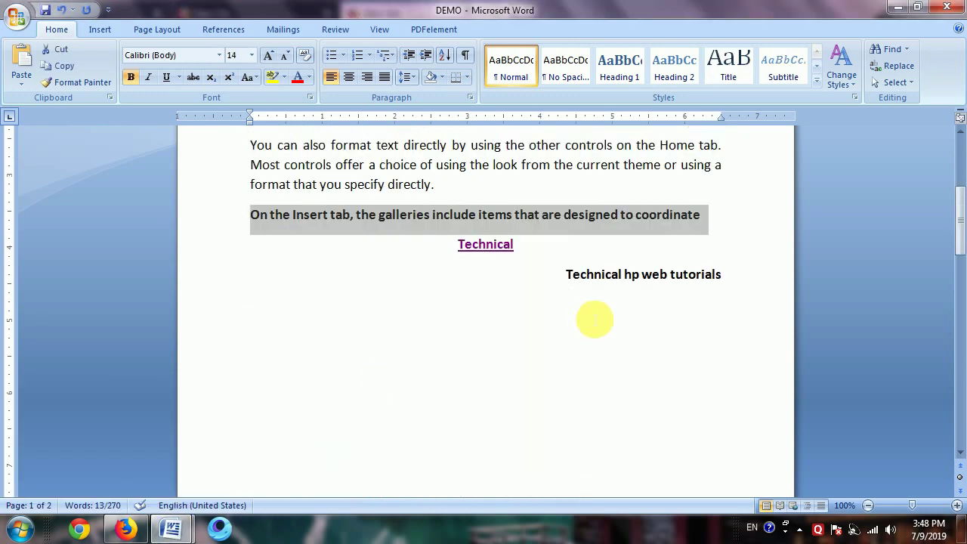
click(586, 310)
scroll(683, 336, up, 1)
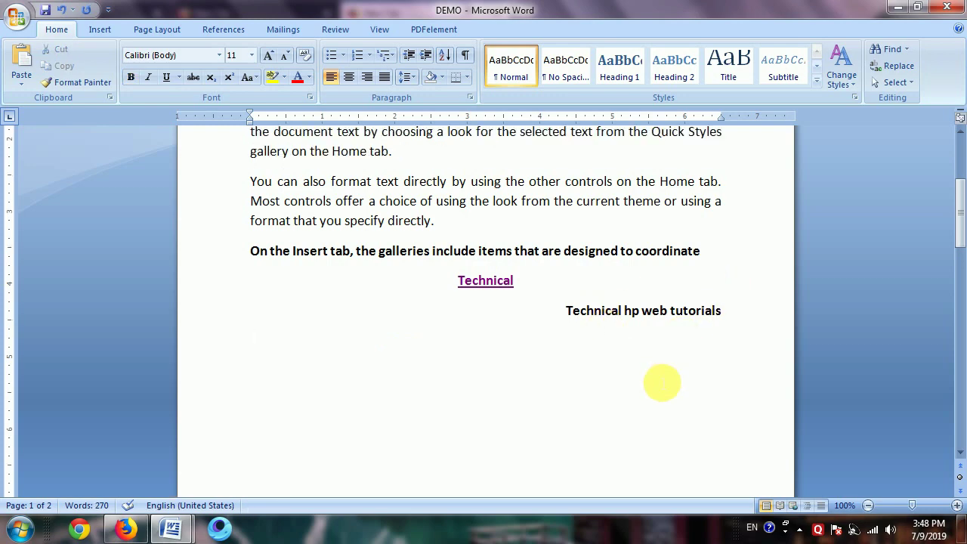
scroll(650, 398, up, 3)
scroll(650, 400, down, 3)
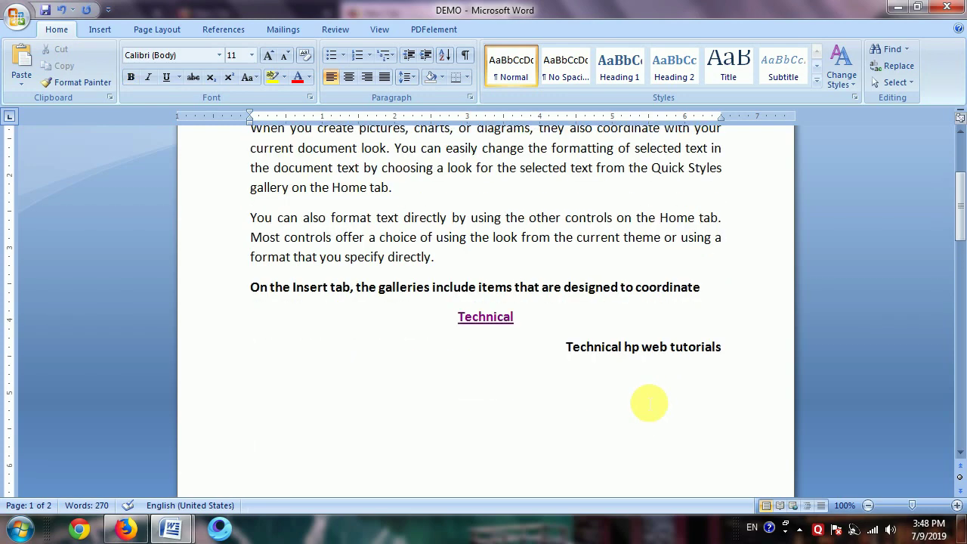
drag(745, 308, 579, 312)
key(ctrl+c)
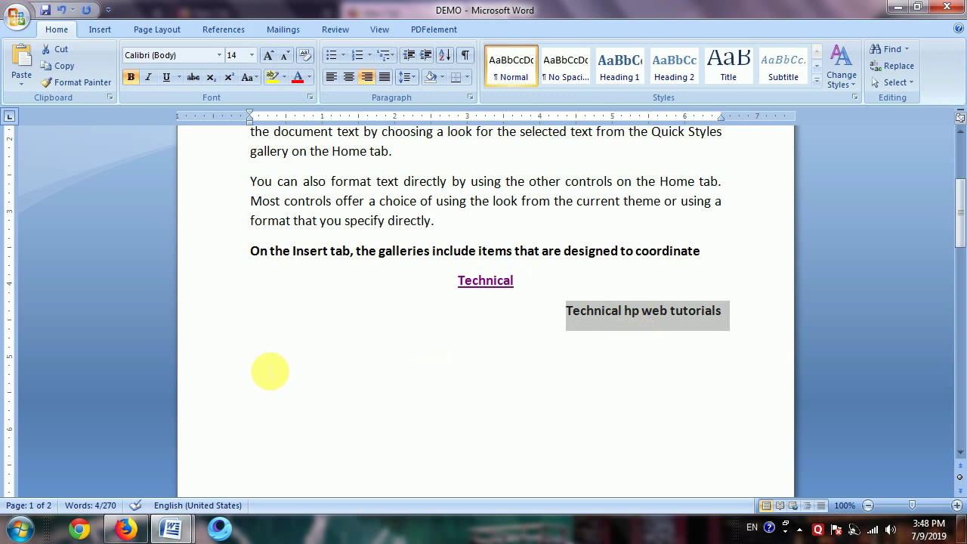
click(270, 370)
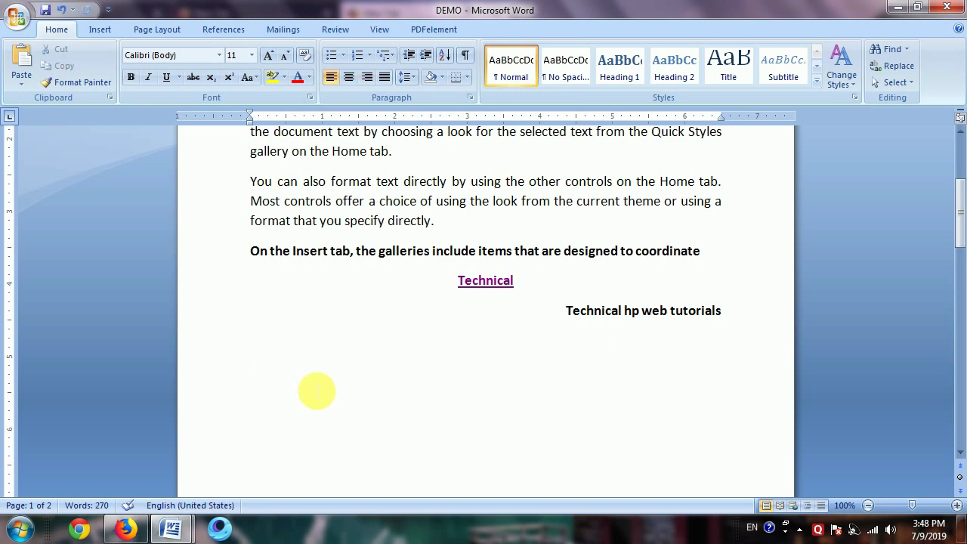
key(ctrl+v)
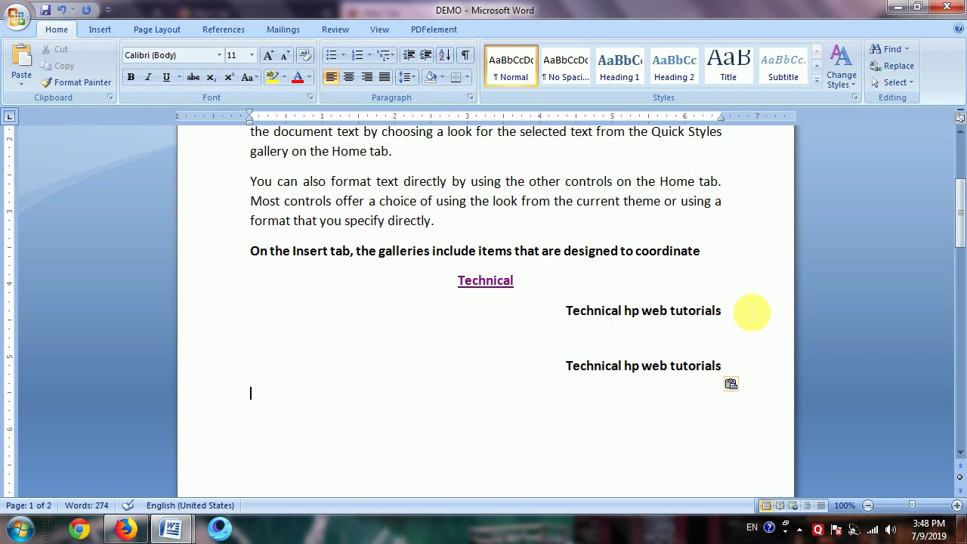
Select the lower, pasted 'Technical hp web tutorials' line and remove it
click(730, 314)
drag(731, 316, 595, 321)
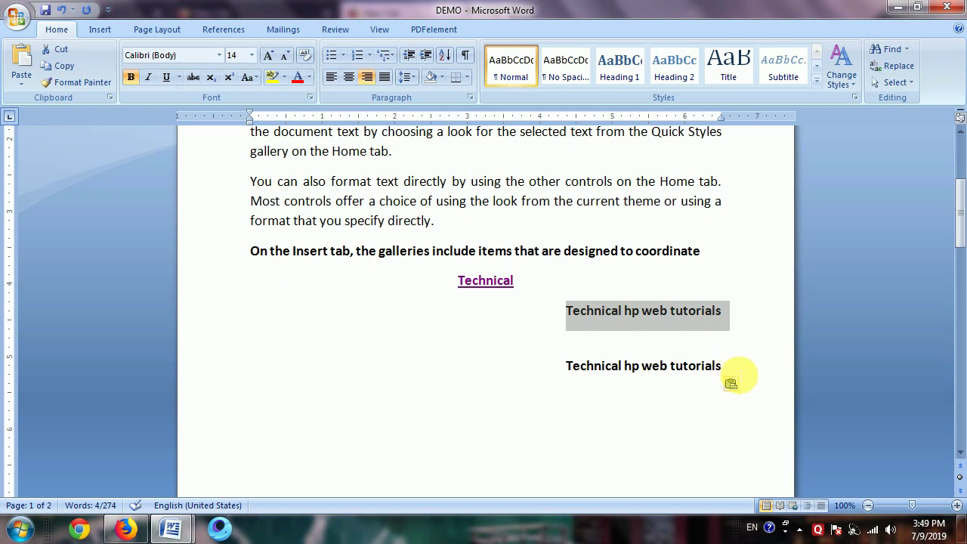
drag(724, 366, 587, 369)
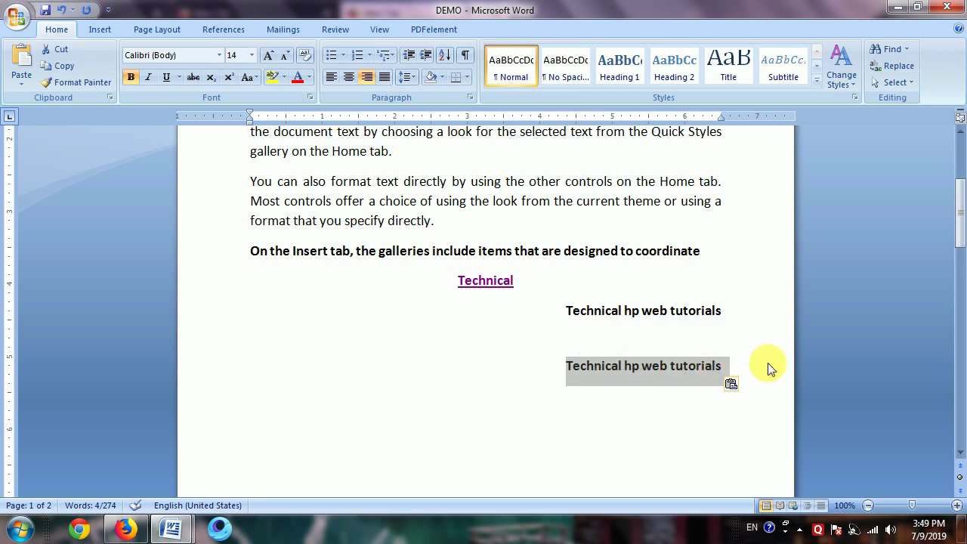
key(Delete)
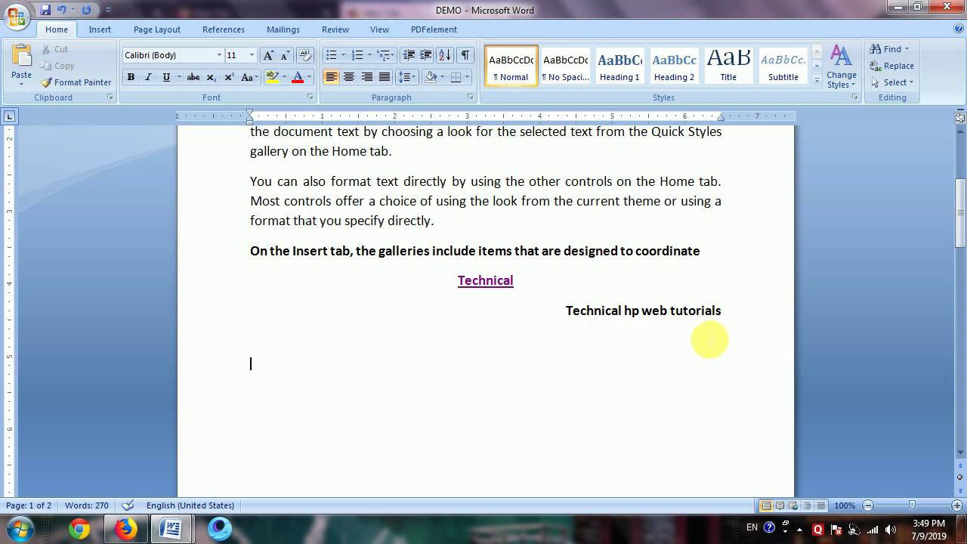
Cut the 'Technical hp web tutorials' line, paste it back, then show taskbar previews of A-Z and DEMO
click(740, 313)
drag(740, 313, 568, 311)
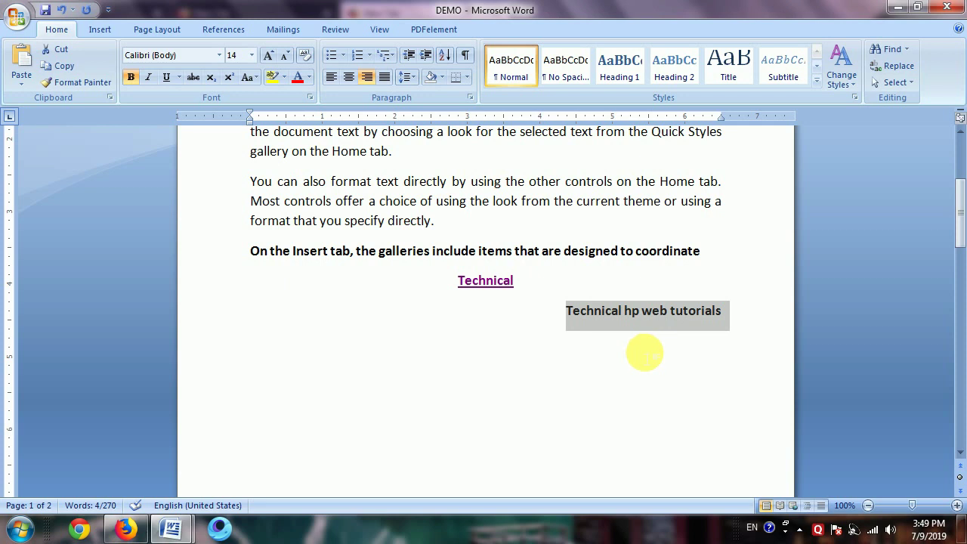
key(Delete)
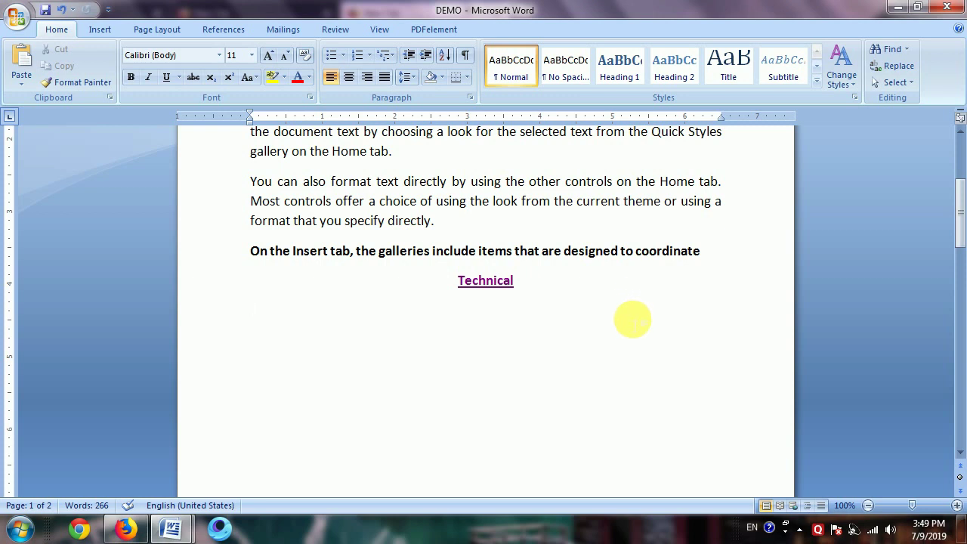
key(ctrl+v)
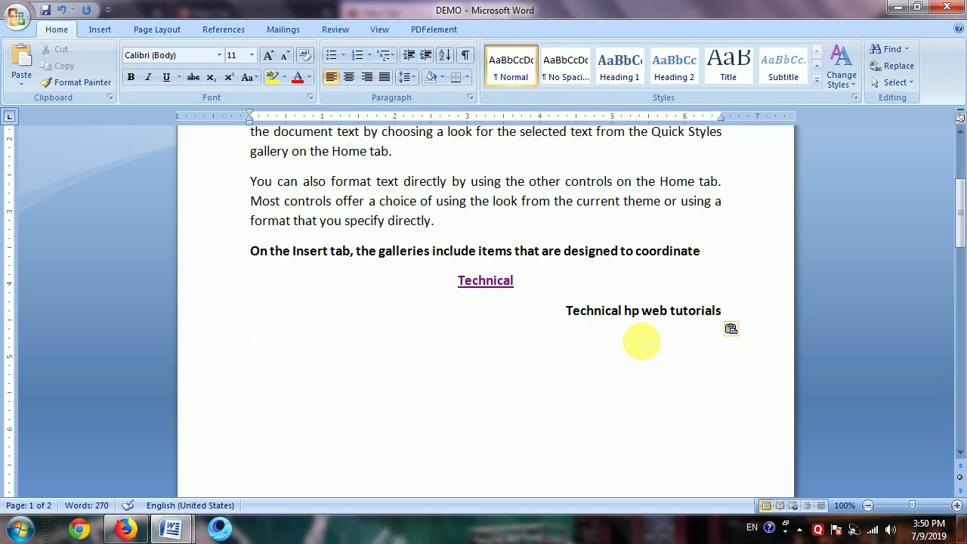
drag(744, 313, 565, 310)
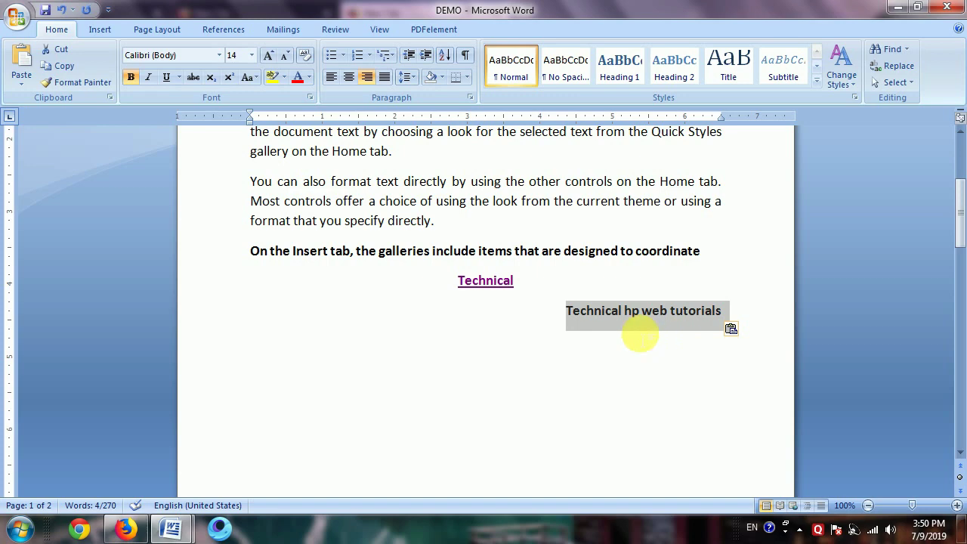
click(172, 527)
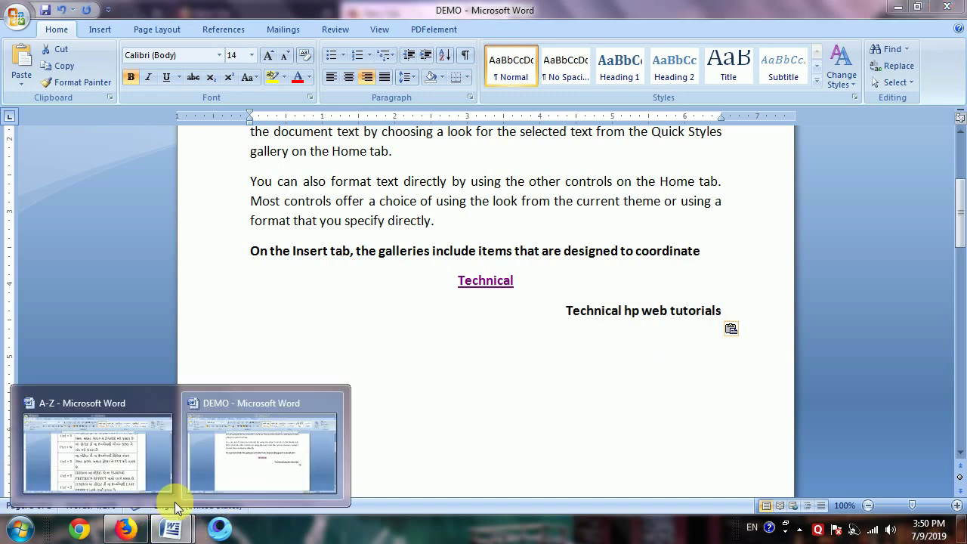
Switch to the A-Z document and scroll down to its Ctrl + Y and Ctrl + Z rows
click(141, 468)
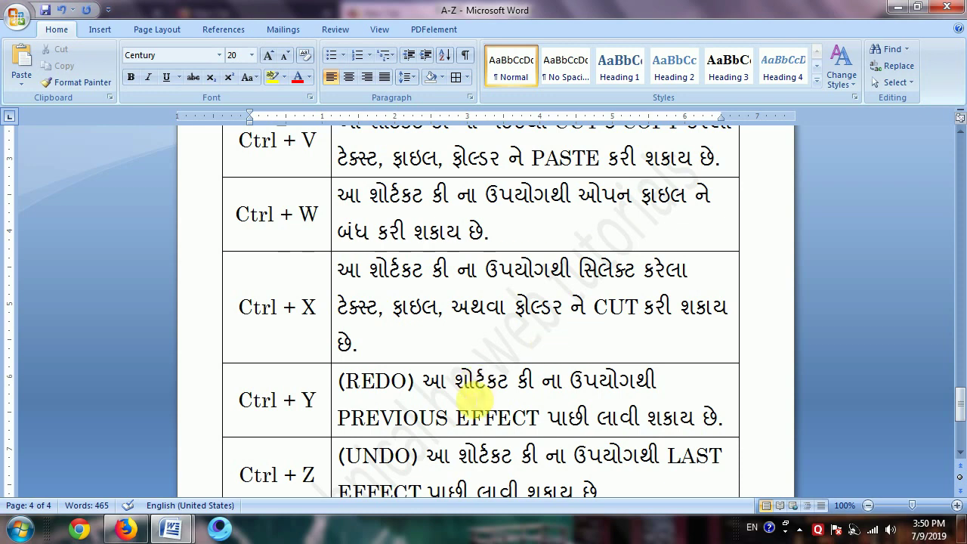
scroll(464, 399, down, 2)
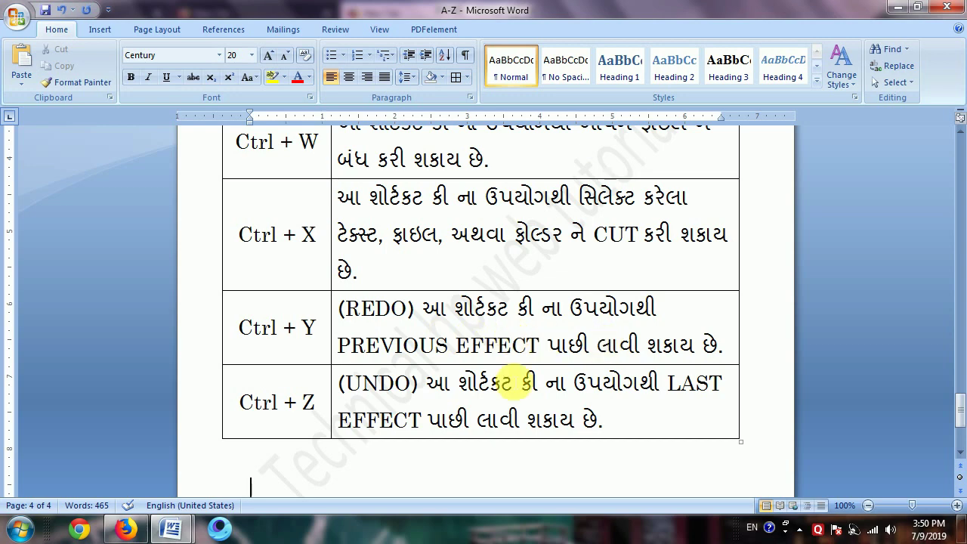
Type 'Technical' below the A-Z shortcut table and select it
scroll(364, 472, down, 3)
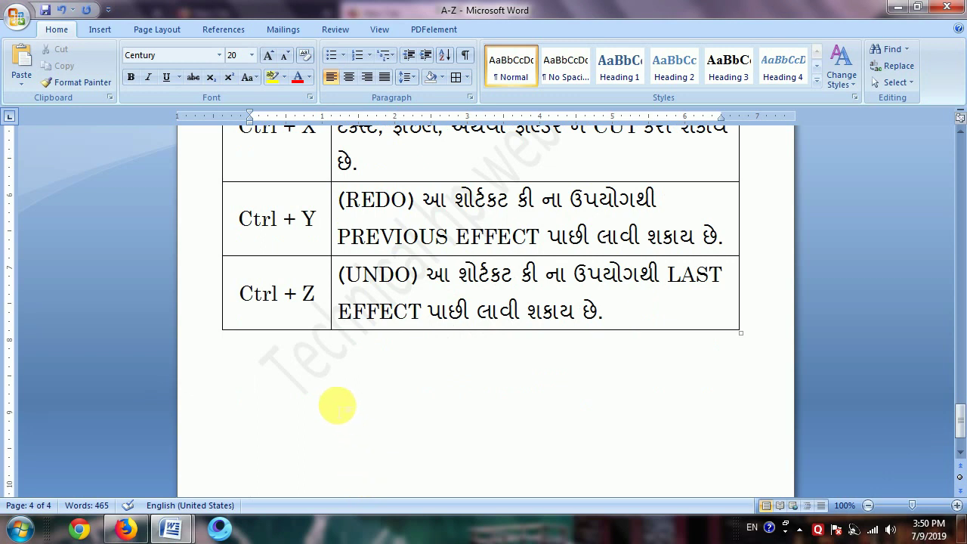
text(Techn)
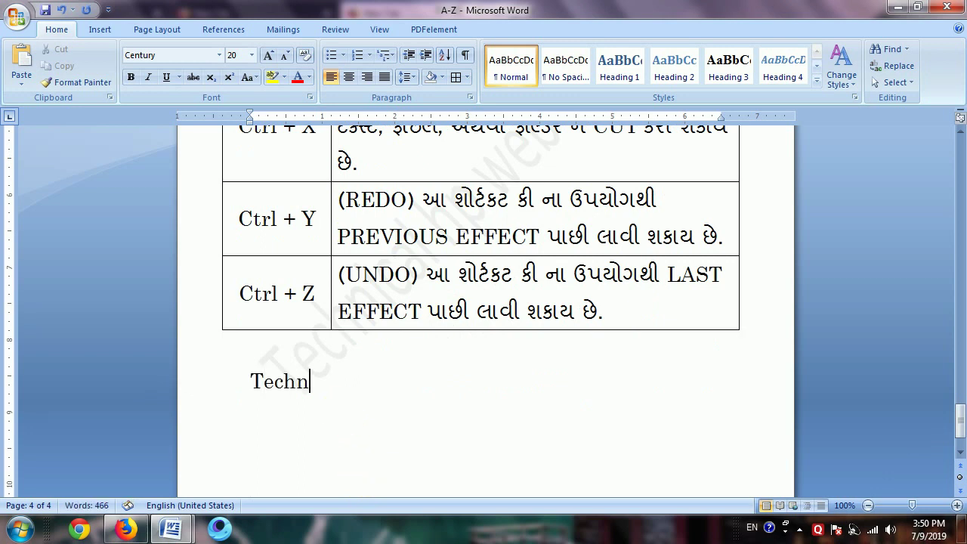
text(ical)
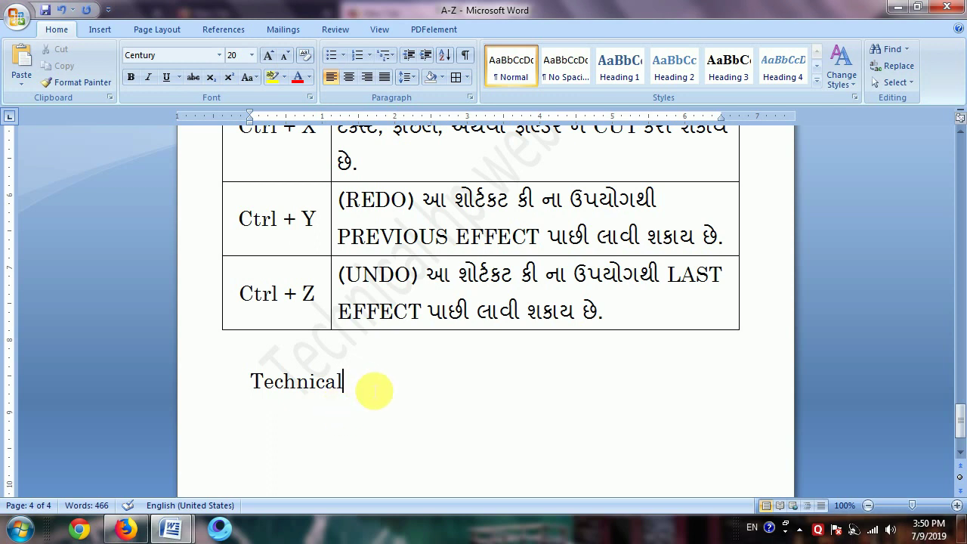
drag(352, 384, 256, 393)
key(ctrl+c)
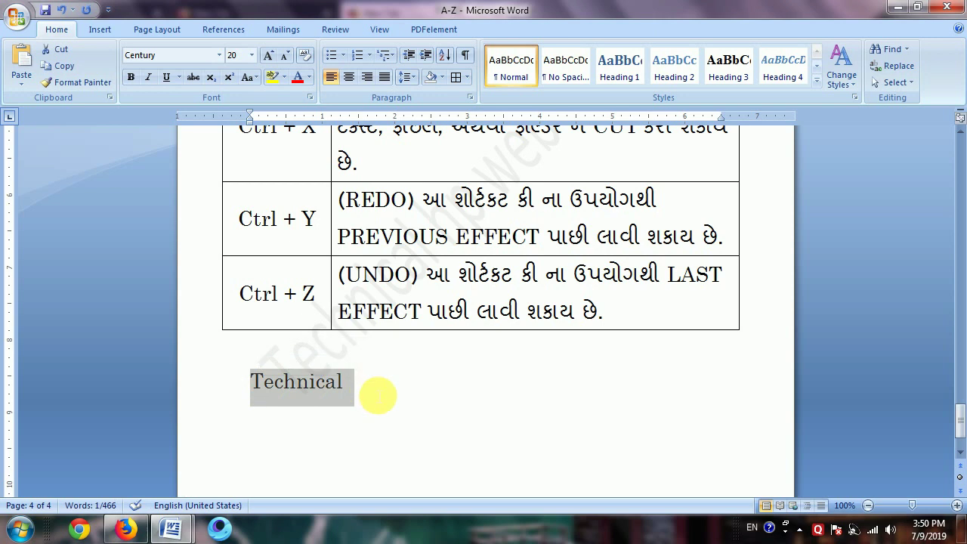
Paste more copies of 'Technical' on that line, then undo the last one
click(377, 395)
key(ctrl+v)
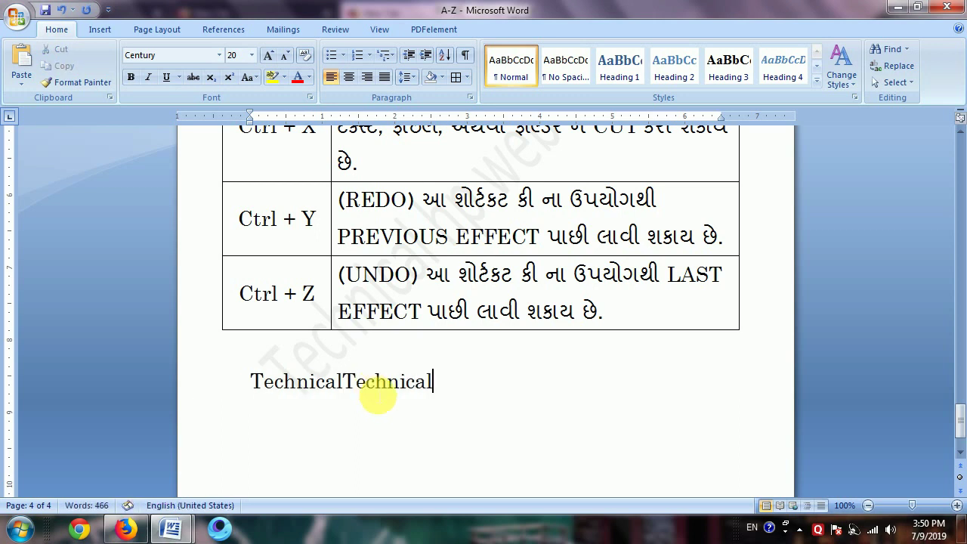
key(ctrl+v)
key(ctrl+v)
key(ctrl+v)
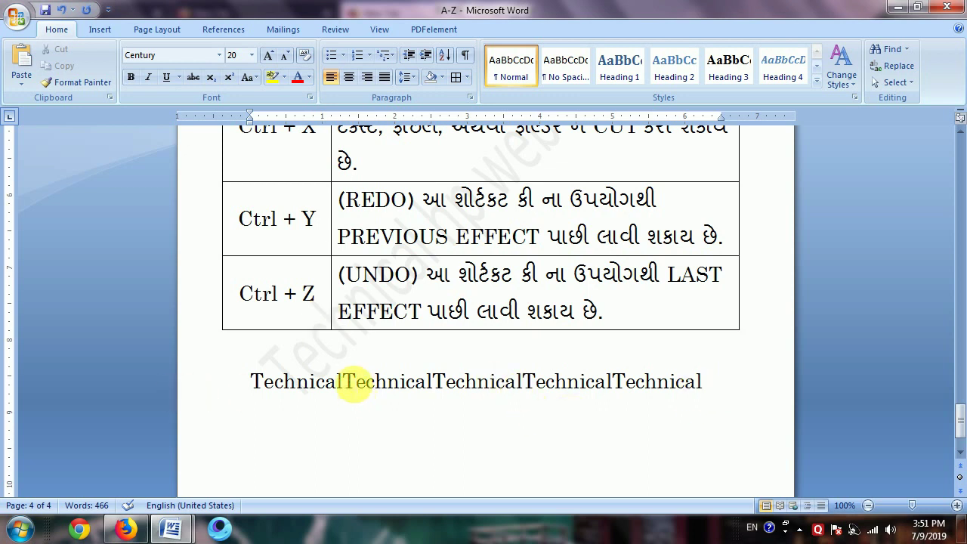
drag(344, 381, 723, 395)
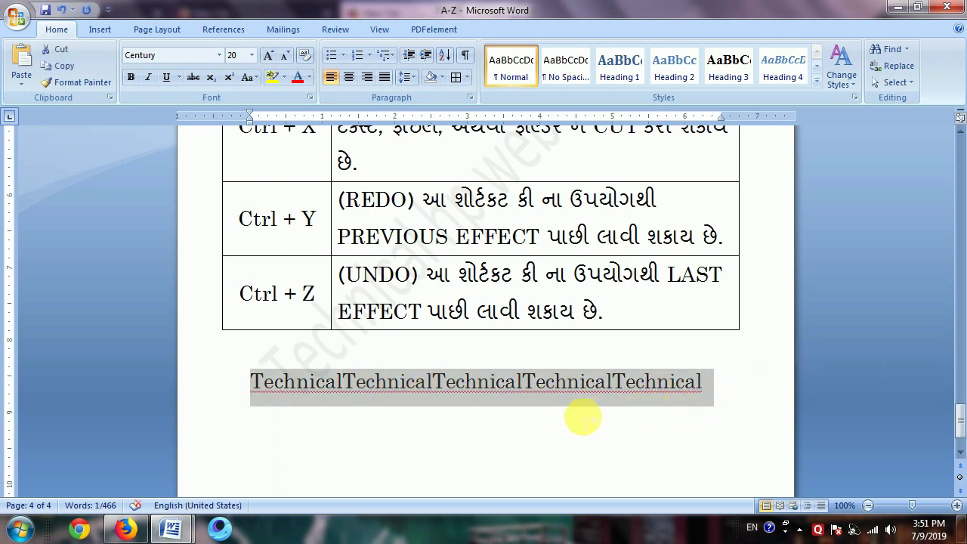
click(581, 417)
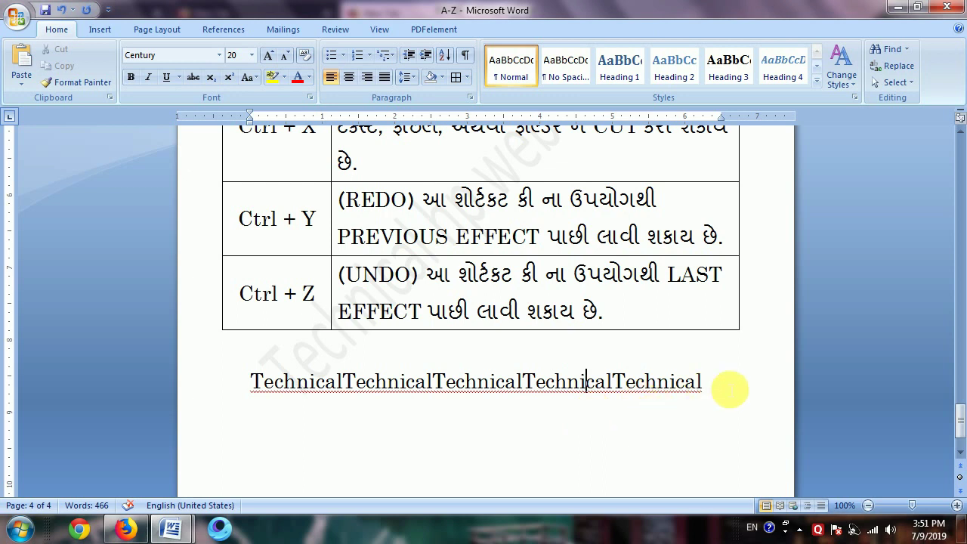
key(ctrl+z)
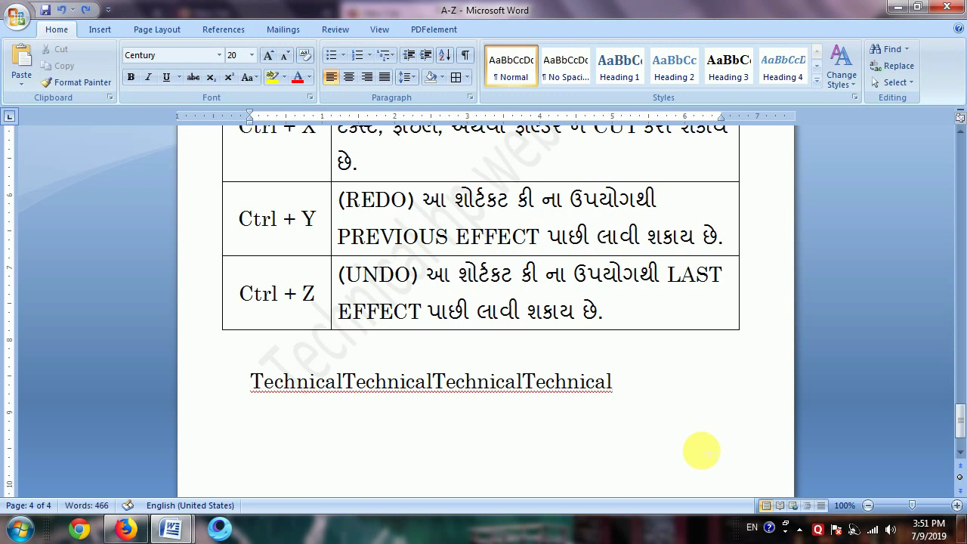
Undo another 'Technical', then delete the remaining 'Technical' line below the table
key(ctrl+z)
key(ctrl+z)
key(ctrl+z)
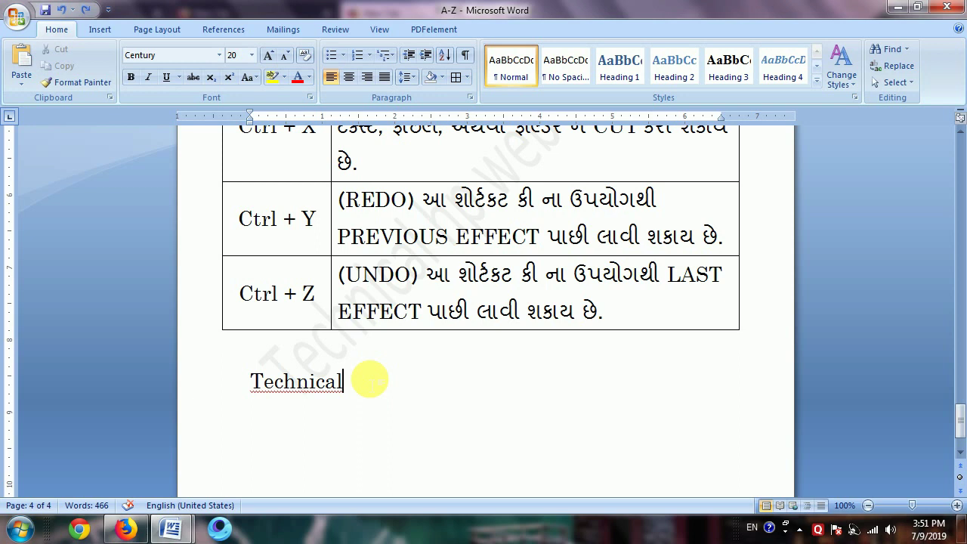
triple_click(369, 380)
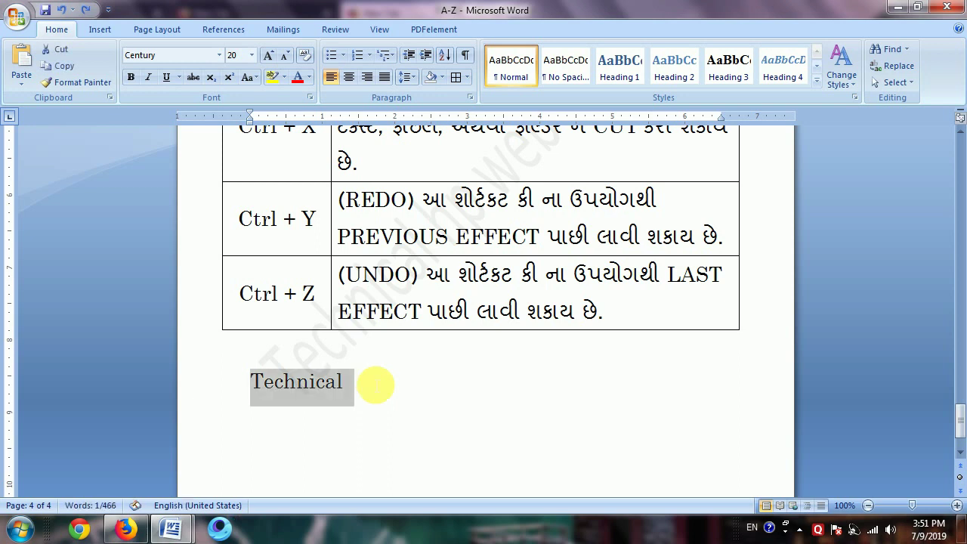
key(Delete)
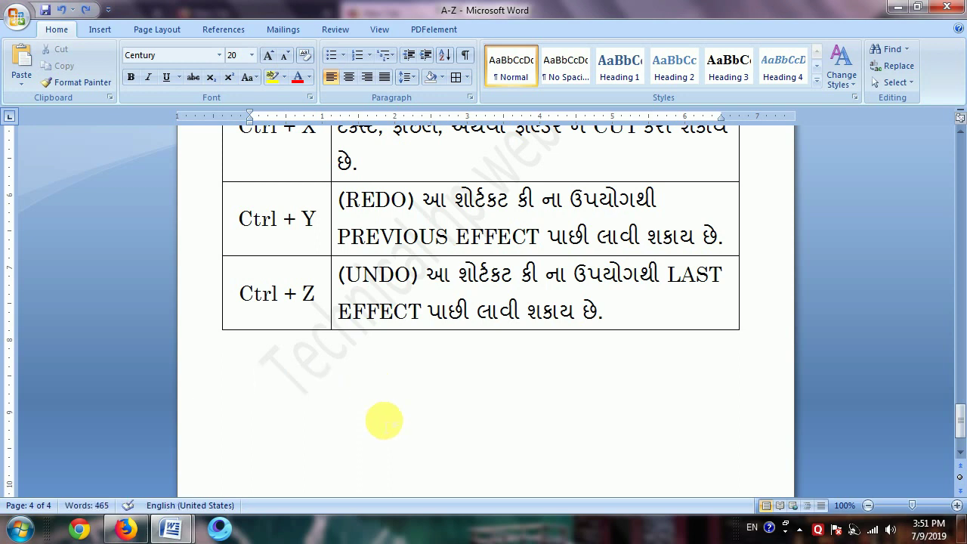
Scroll up to the A-Z title 'Technical hp web tutorials' and the 'KEYBOARD SHORTCUTS (A-Z) USING (CTRL) PART - 2' heading
scroll(450, 464, up, 3)
scroll(452, 463, up, 2)
scroll(453, 463, up, 2)
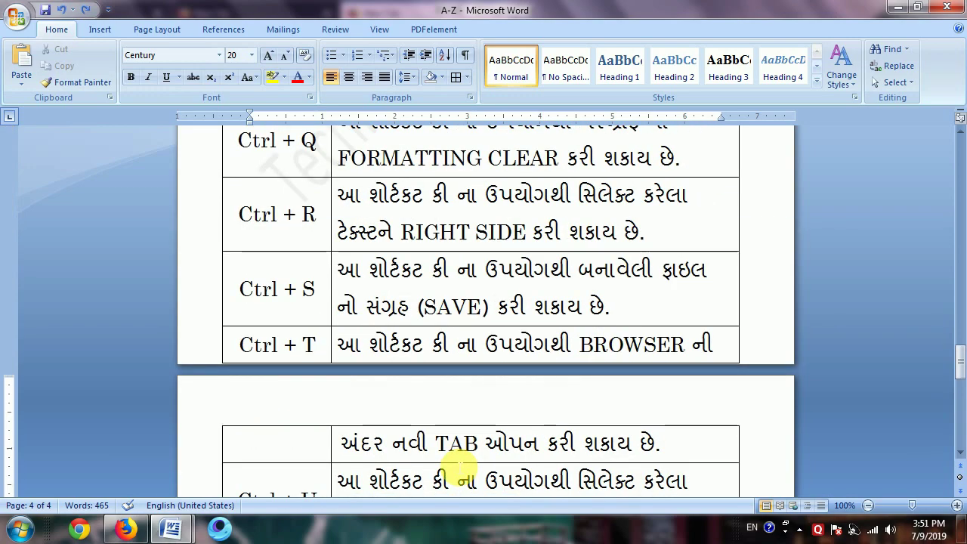
scroll(483, 467, up, 2)
scroll(510, 462, up, 3)
scroll(510, 464, up, 3)
scroll(510, 468, up, 5)
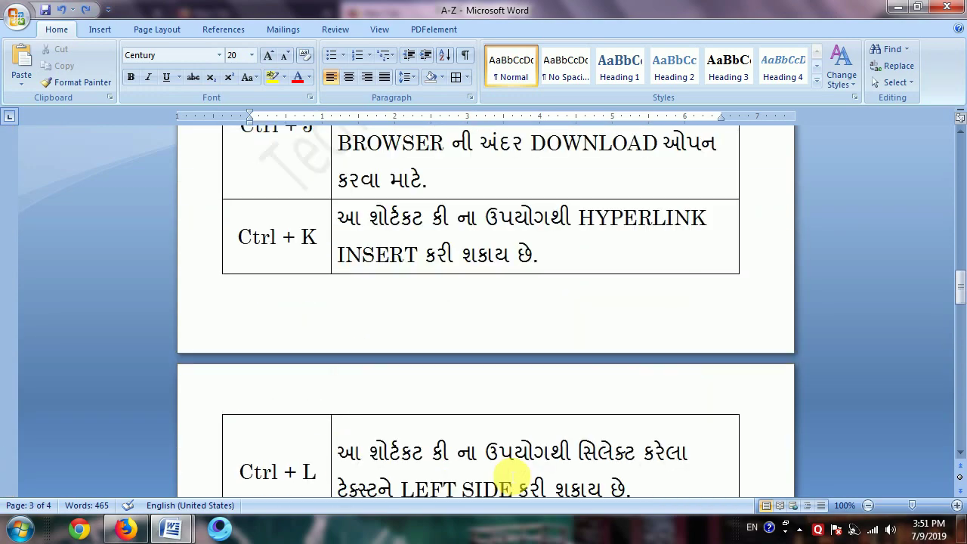
scroll(510, 472, up, 2)
scroll(511, 474, up, 2)
scroll(511, 475, up, 3)
scroll(510, 474, up, 2)
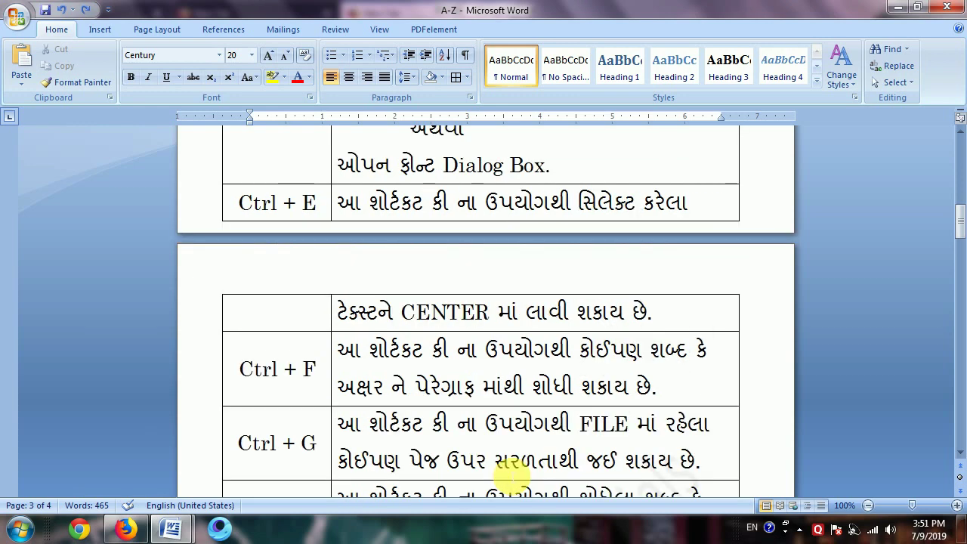
scroll(511, 475, up, 2)
scroll(511, 474, up, 3)
scroll(513, 464, up, 3)
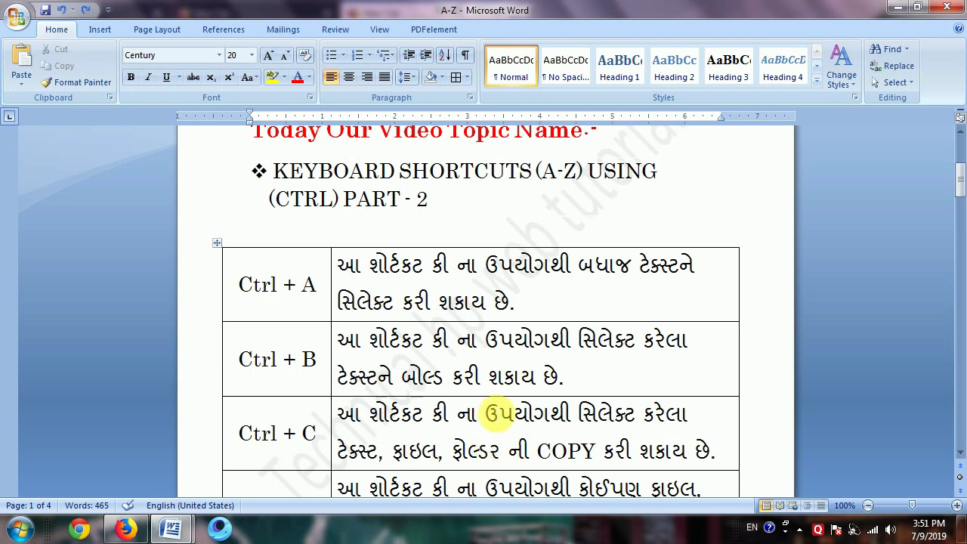
scroll(514, 411, up, 3)
scroll(518, 422, up, 2)
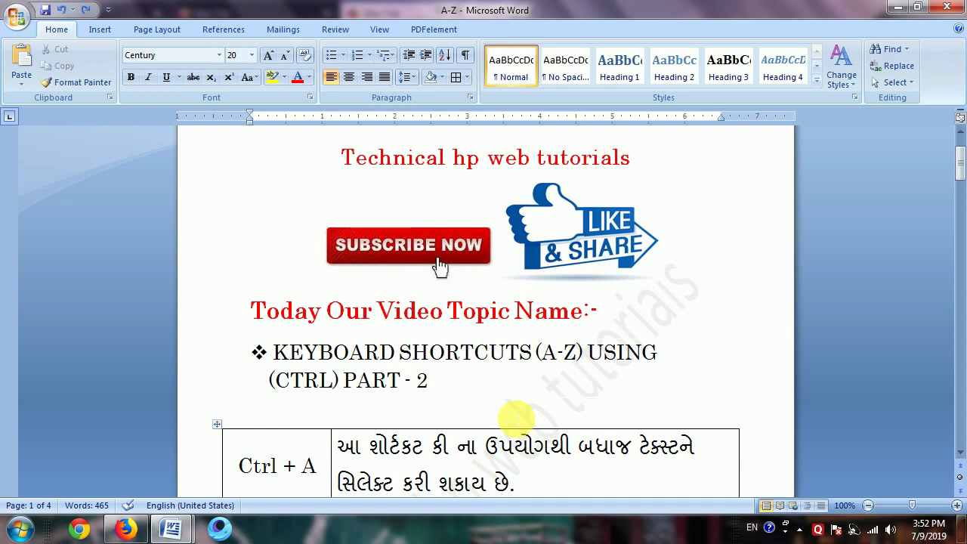
scroll(515, 415, down, 3)
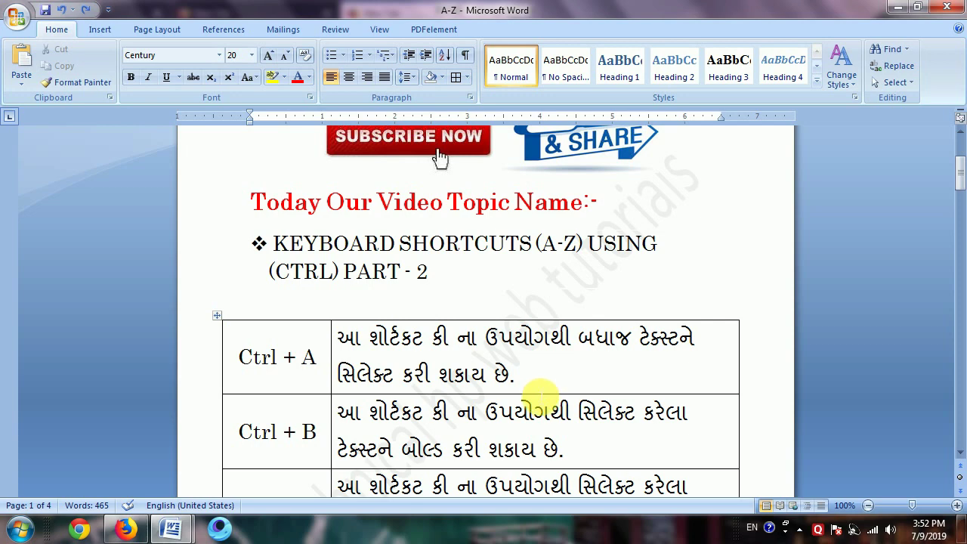
scroll(549, 409, up, 2)
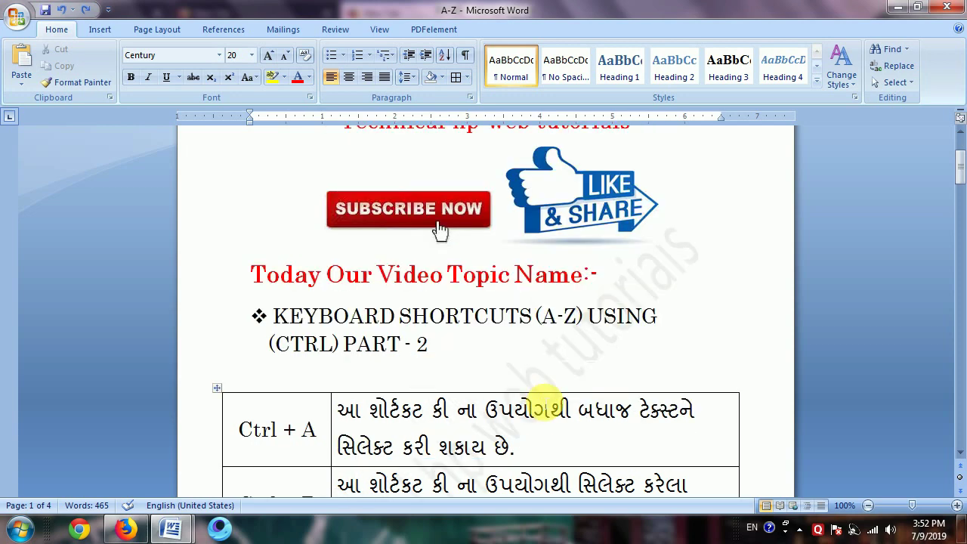